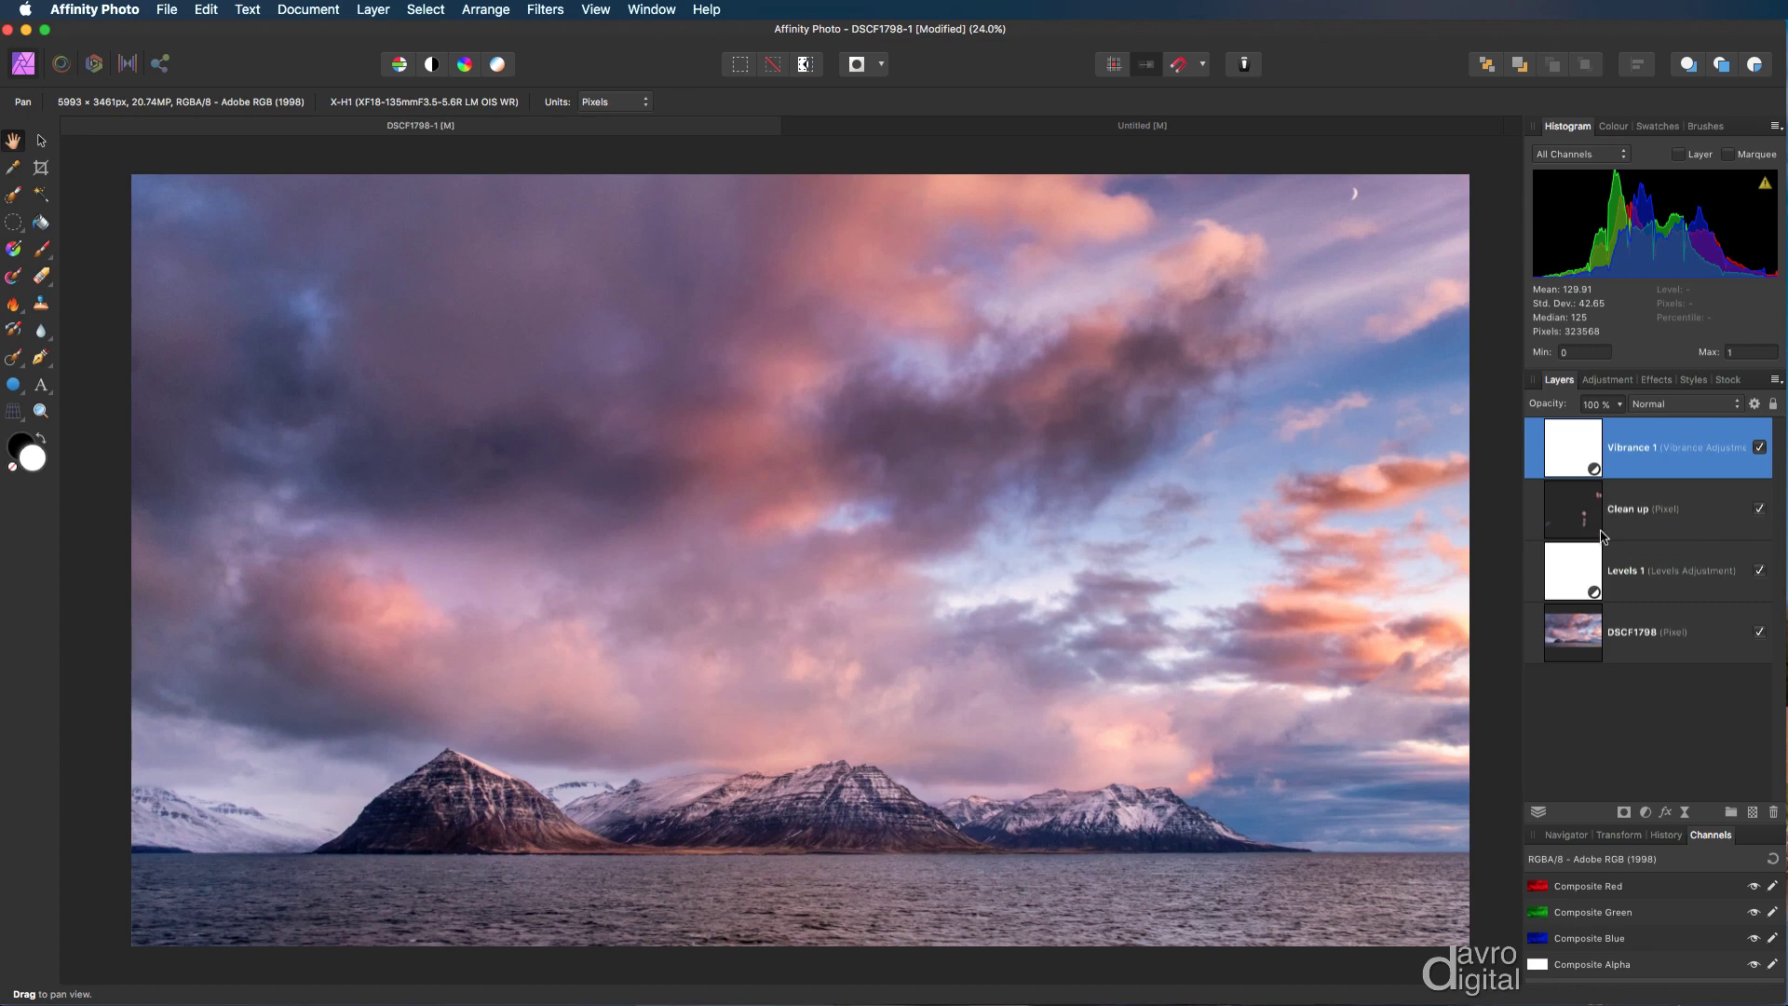
- Add a live Vignette filter to the DSCF1798 pixel layer and move its settings dialog clear of the photo
click(1643, 630)
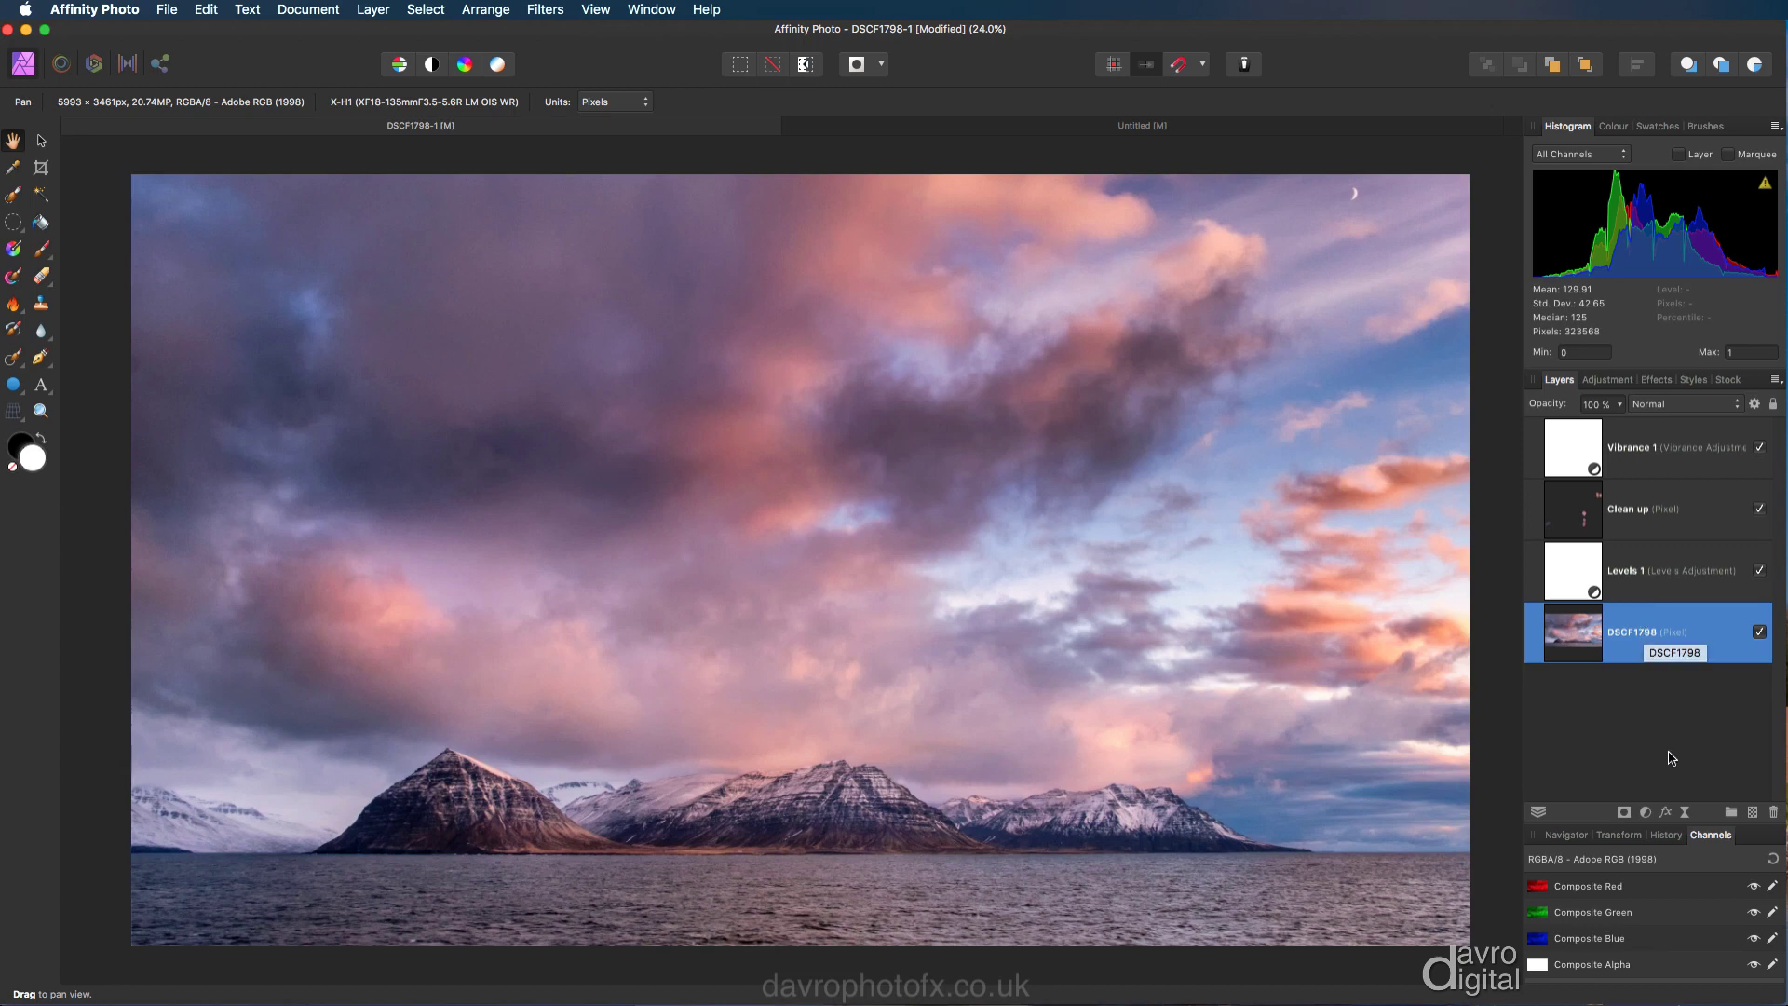
click(1684, 814)
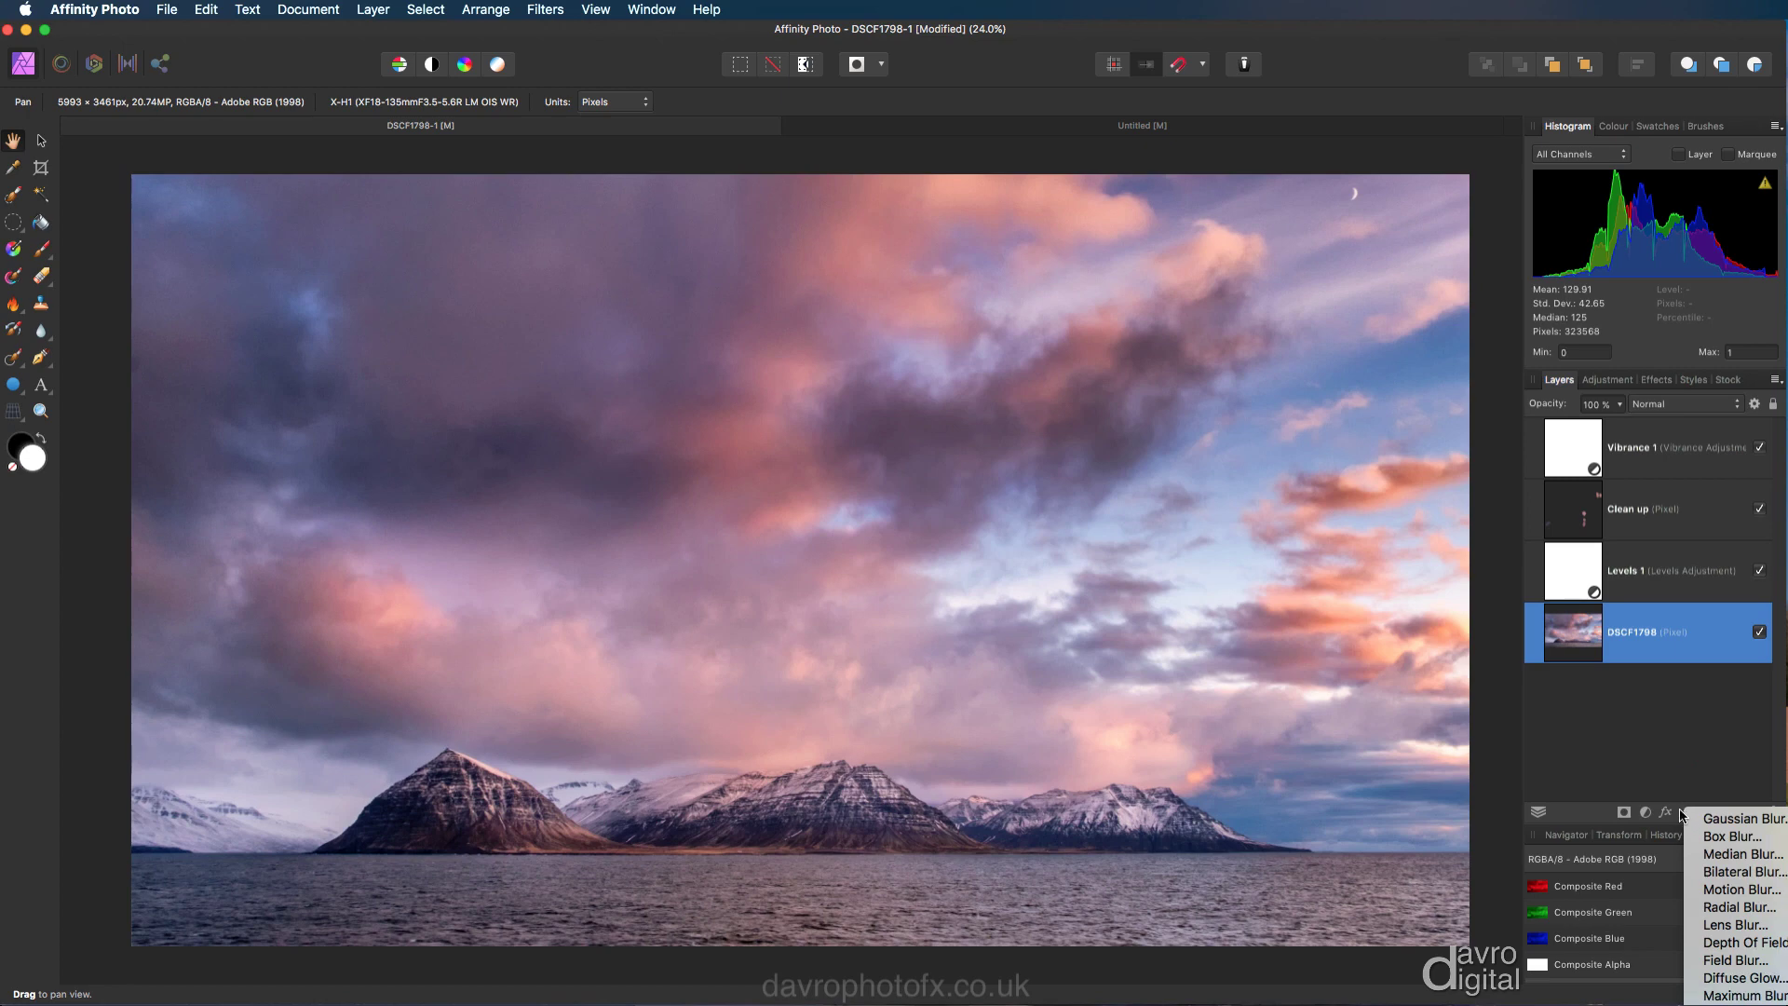
click(1672, 760)
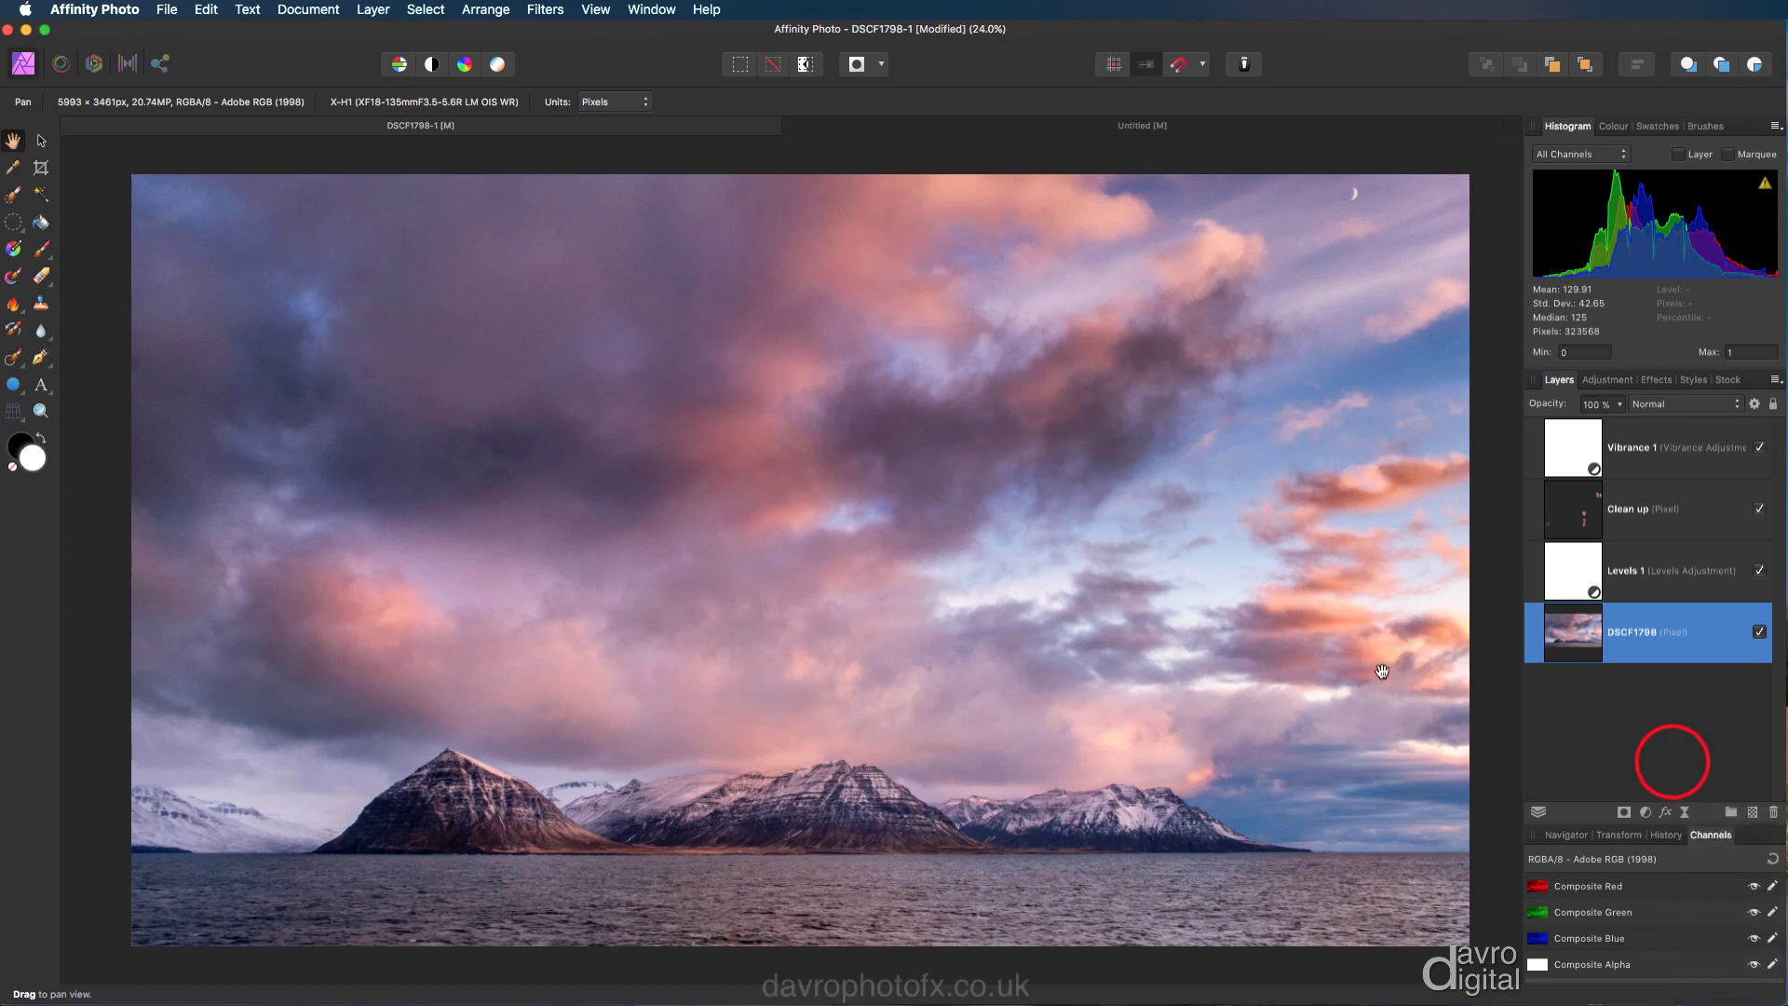
click(372, 9)
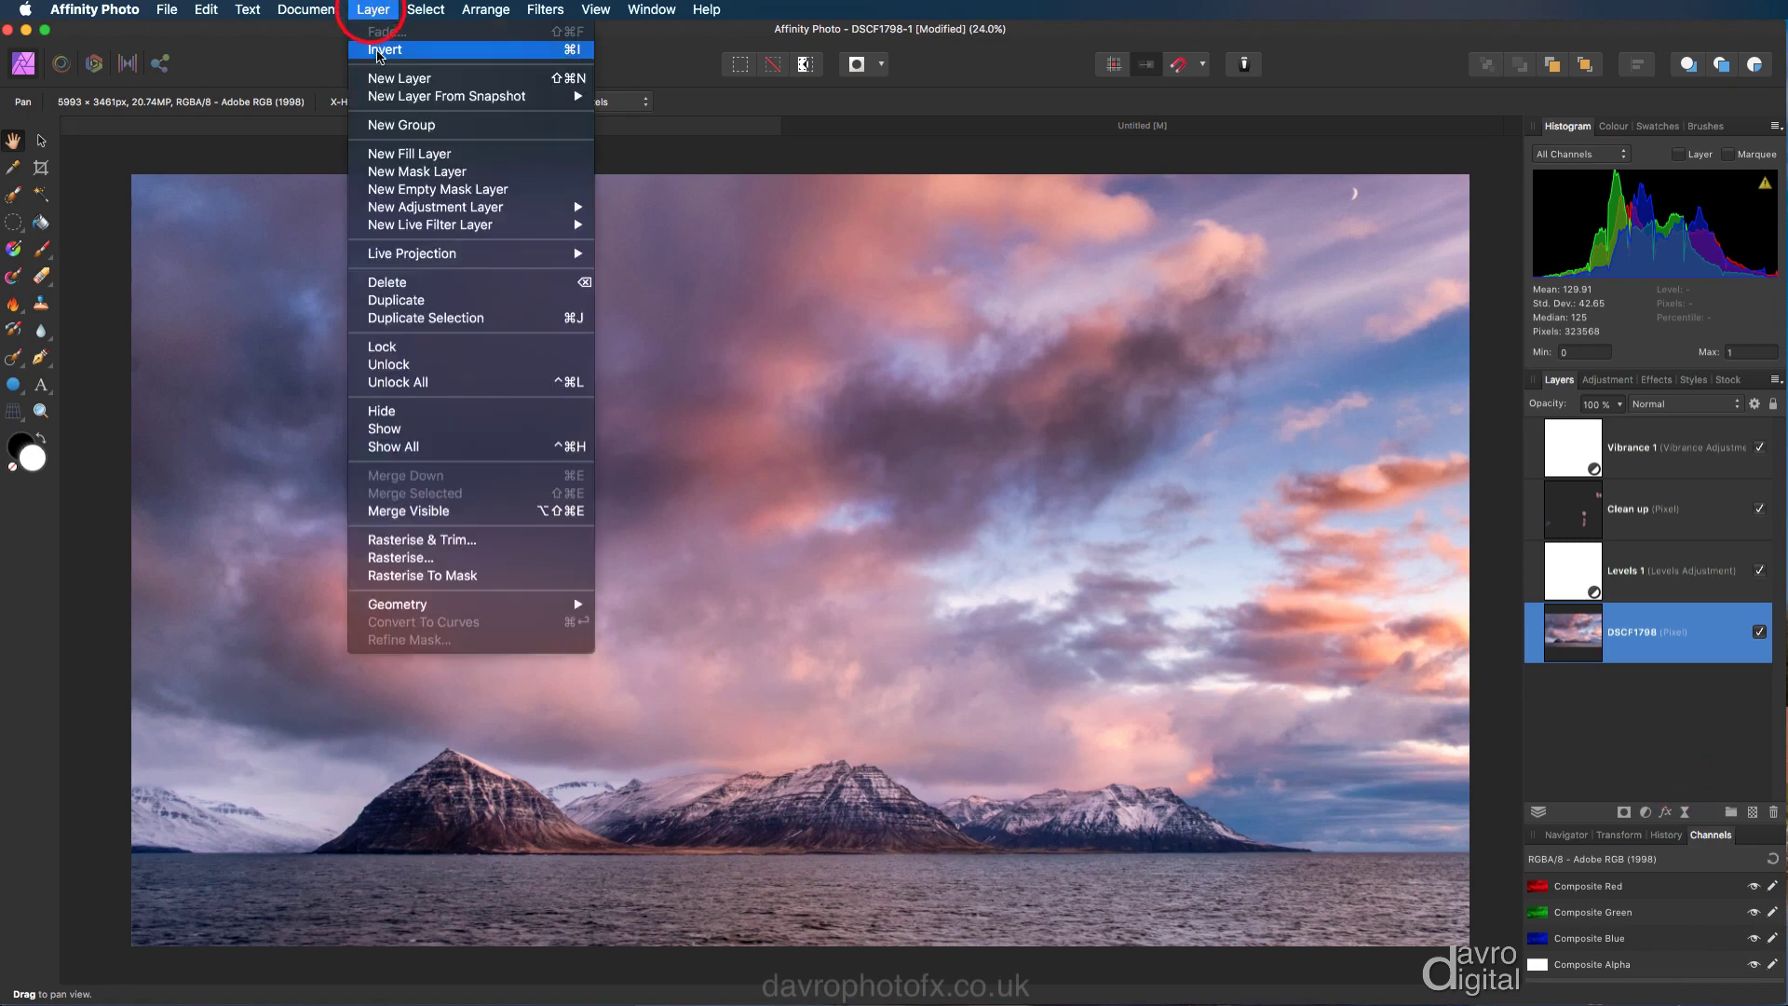
mouse_move(384, 226)
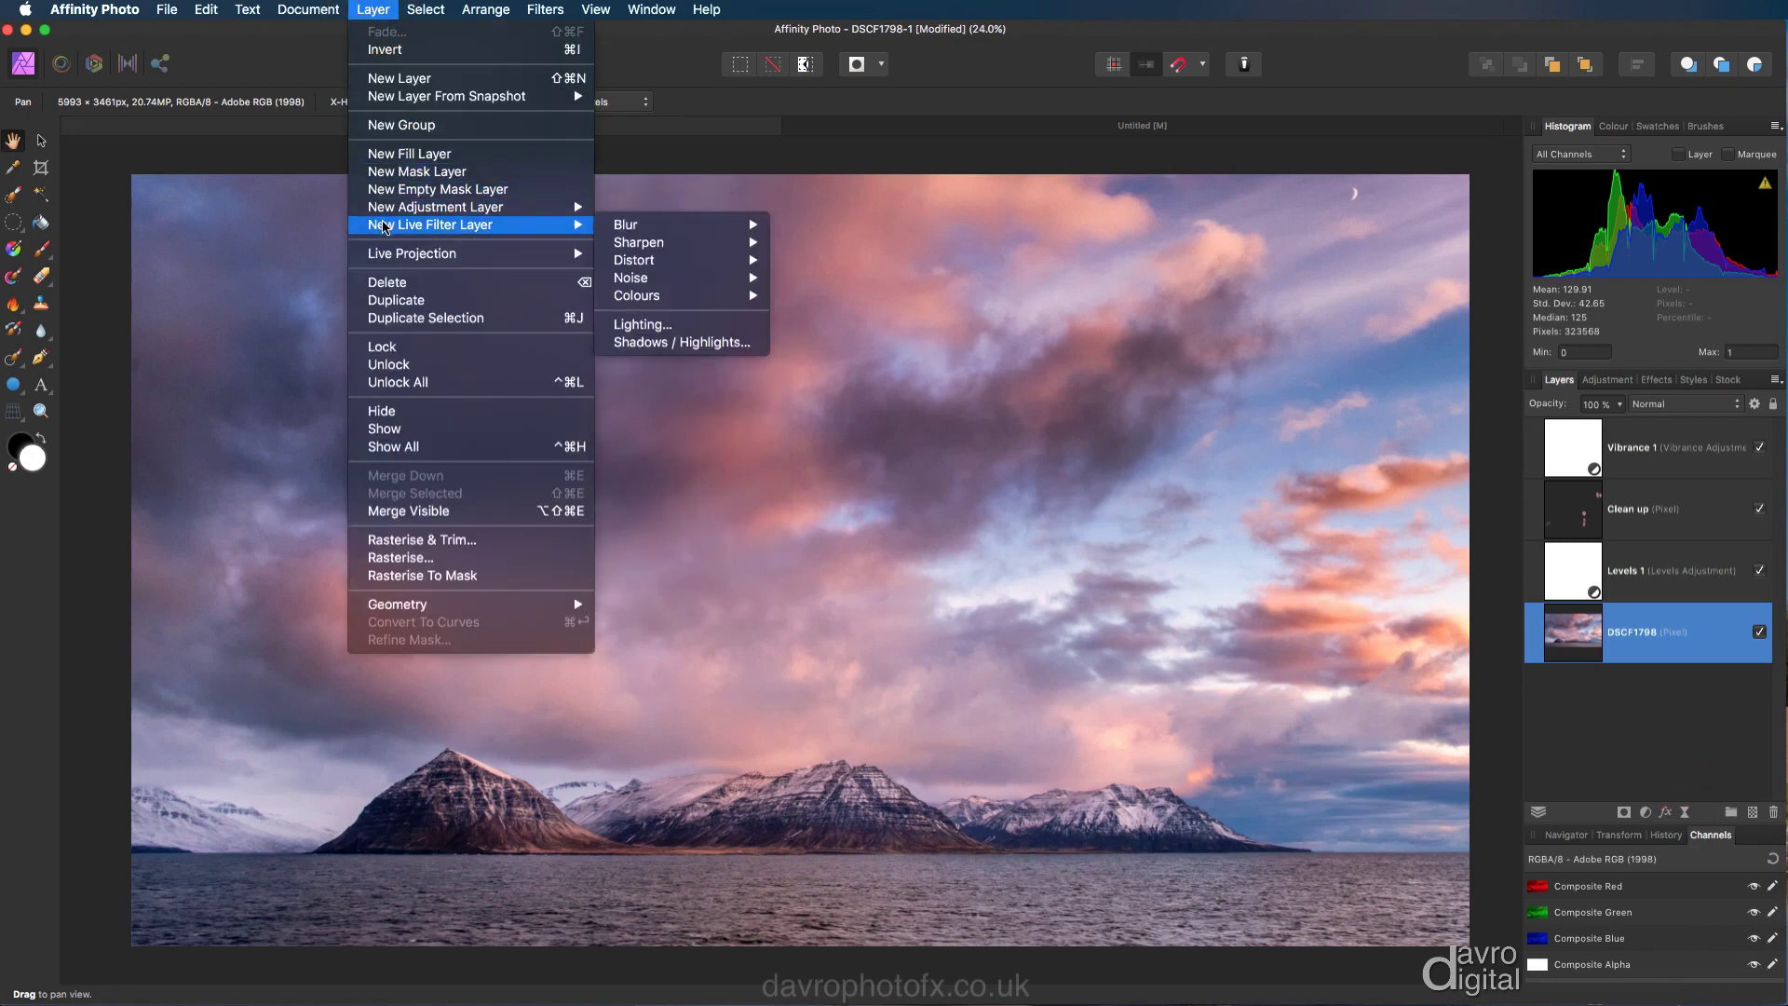
mouse_move(641, 297)
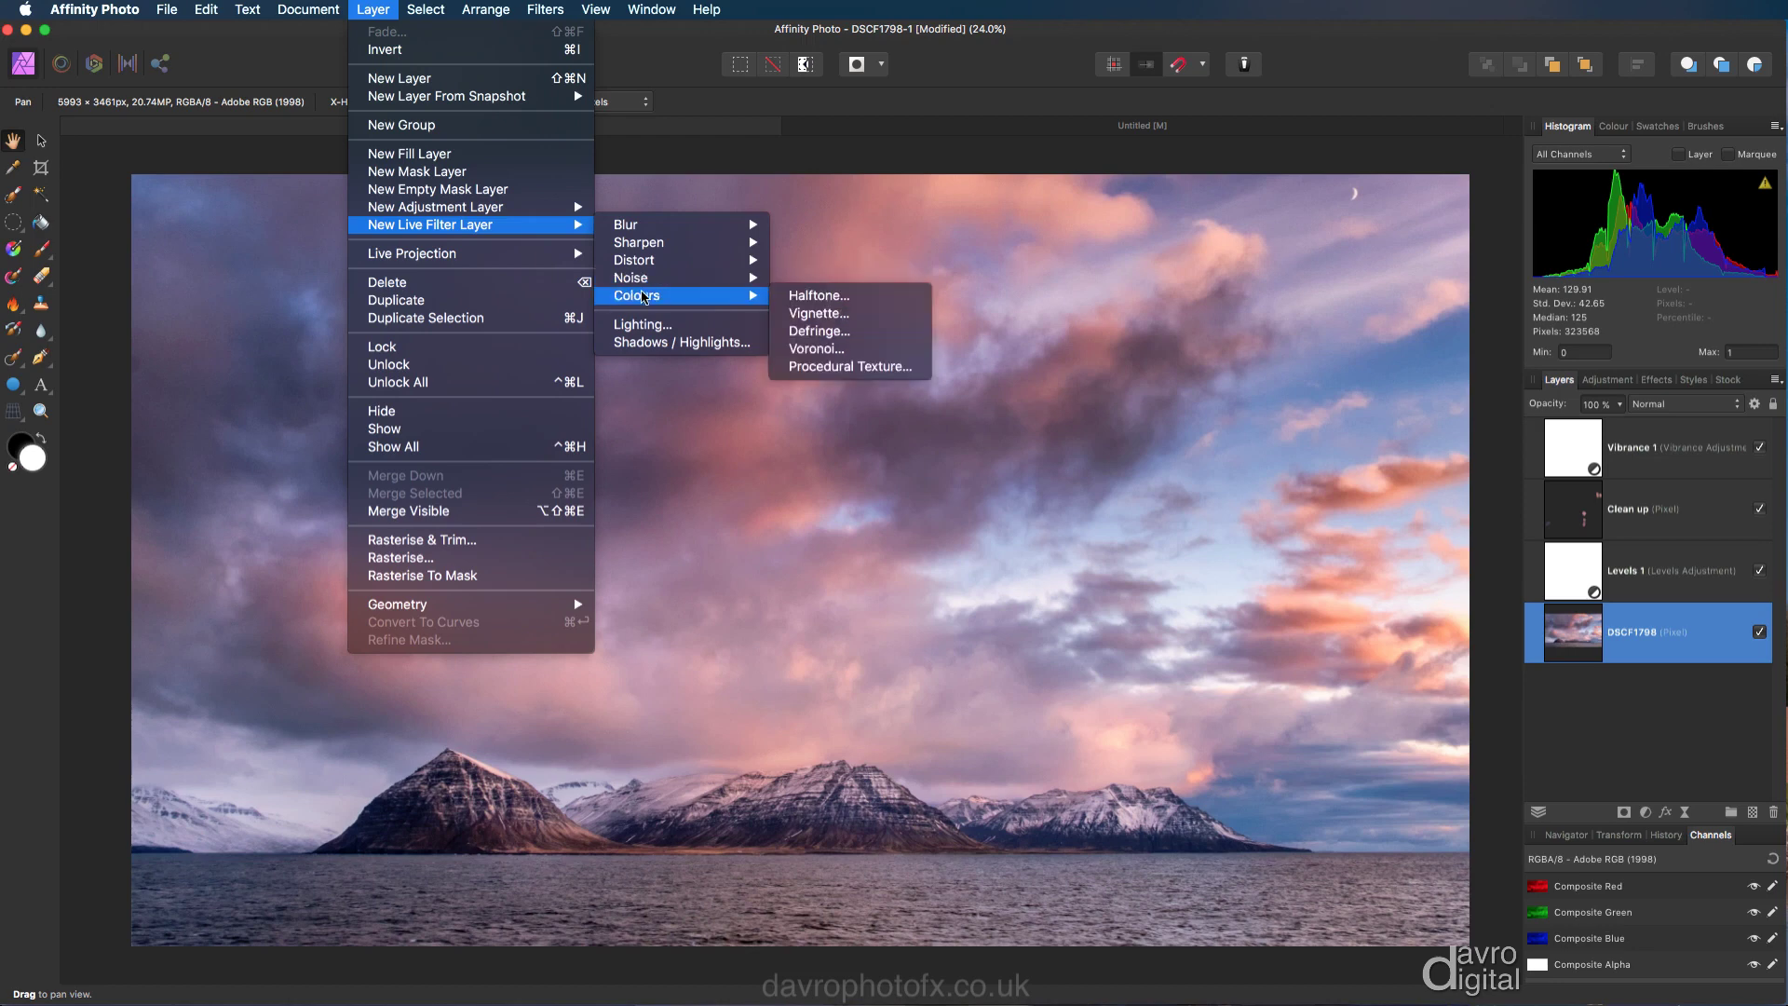
click(799, 314)
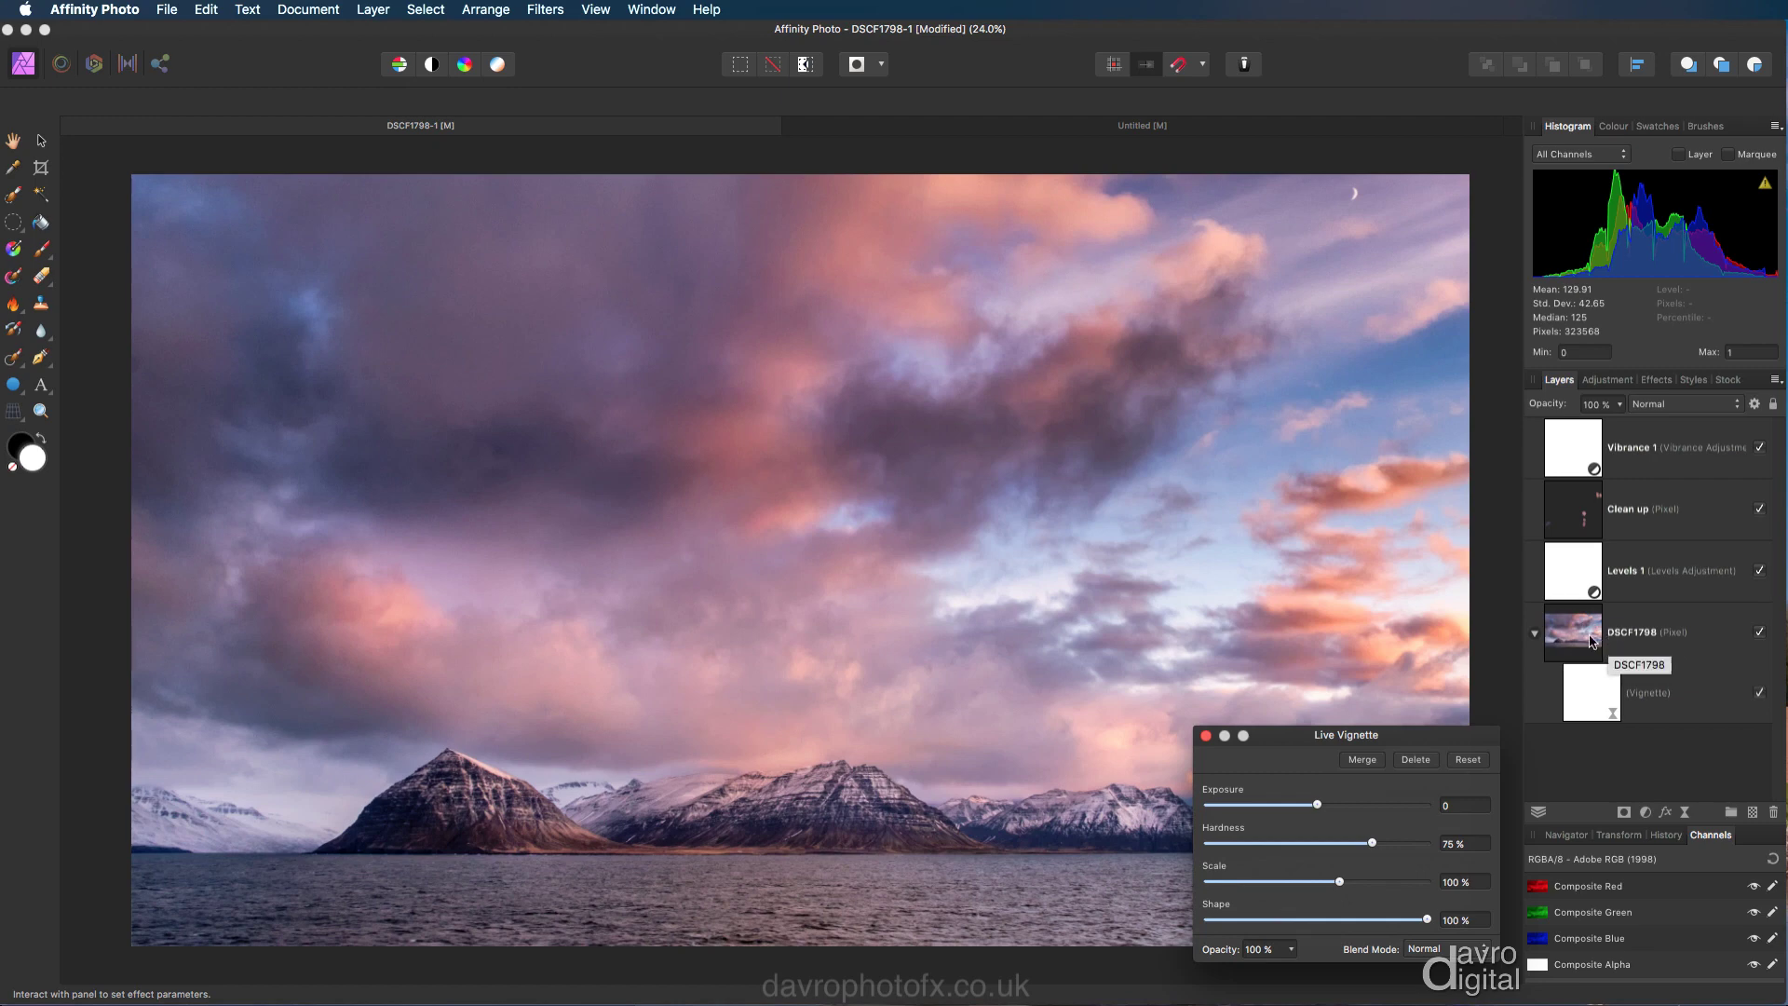
drag(1397, 738, 1649, 246)
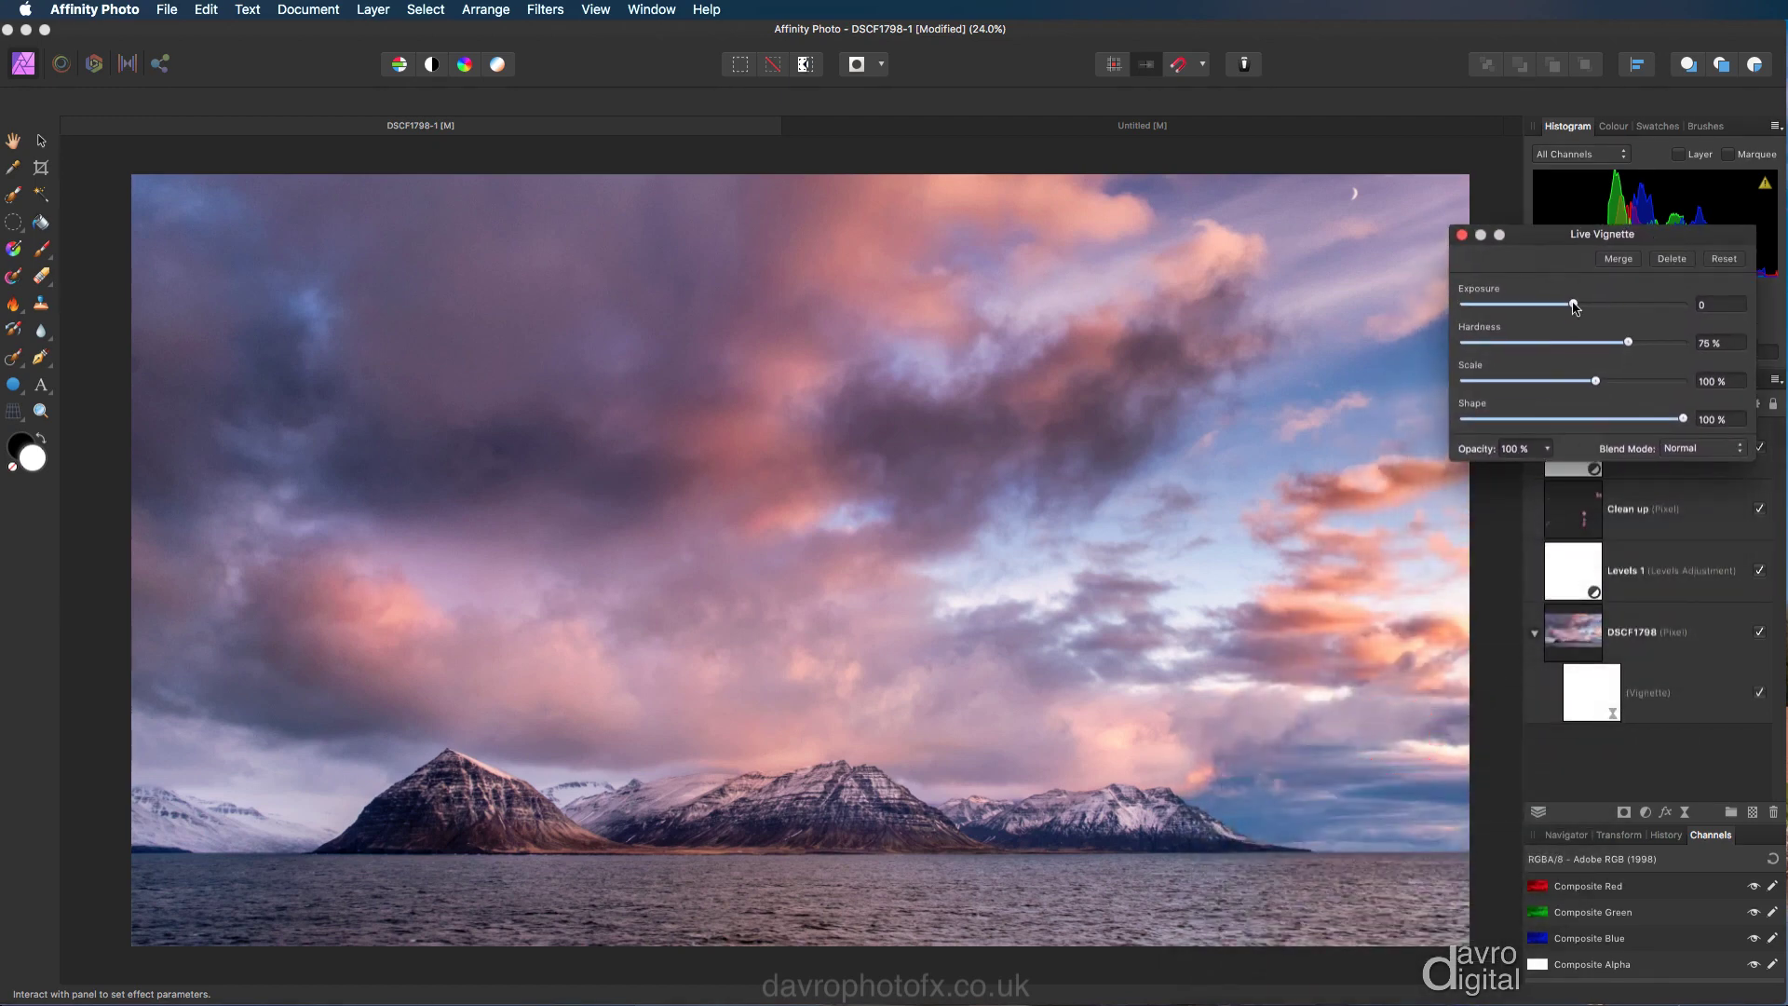
- Try the vignette at exposure -3.744 and hardness 100%, varying the scale through 44%, 71% and 96% before restoring it to 100%
drag(1573, 306, 1472, 309)
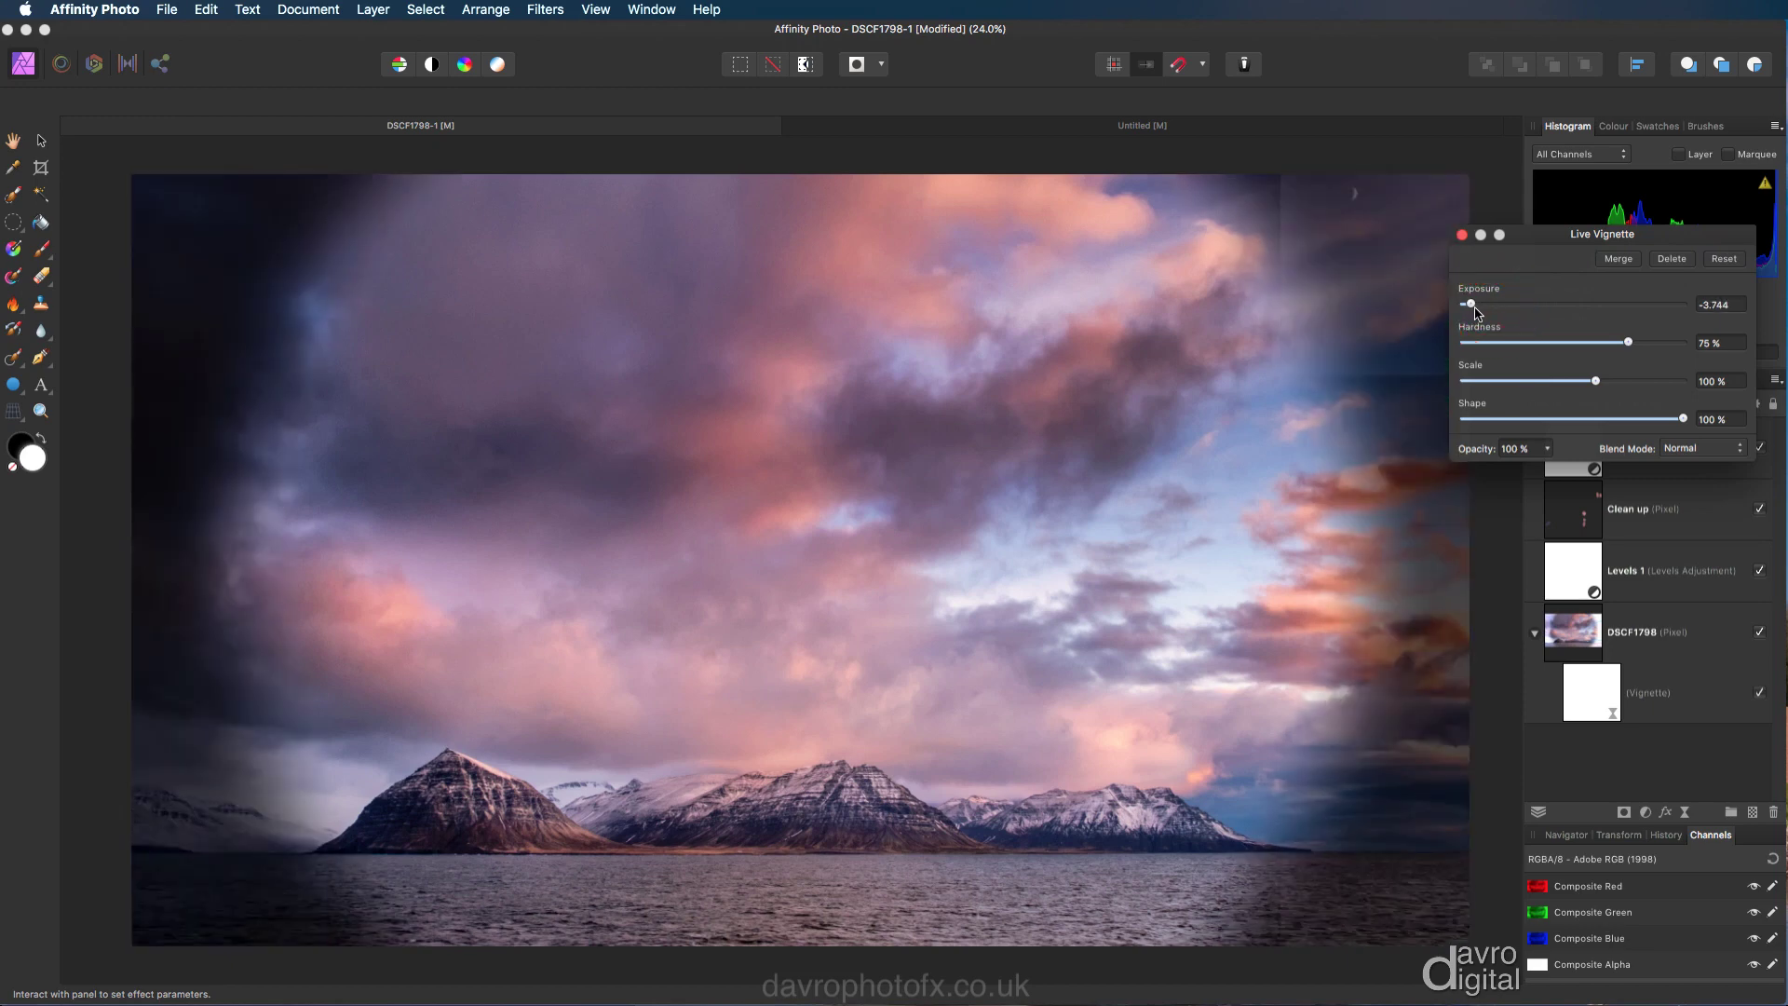
drag(1628, 345, 1687, 349)
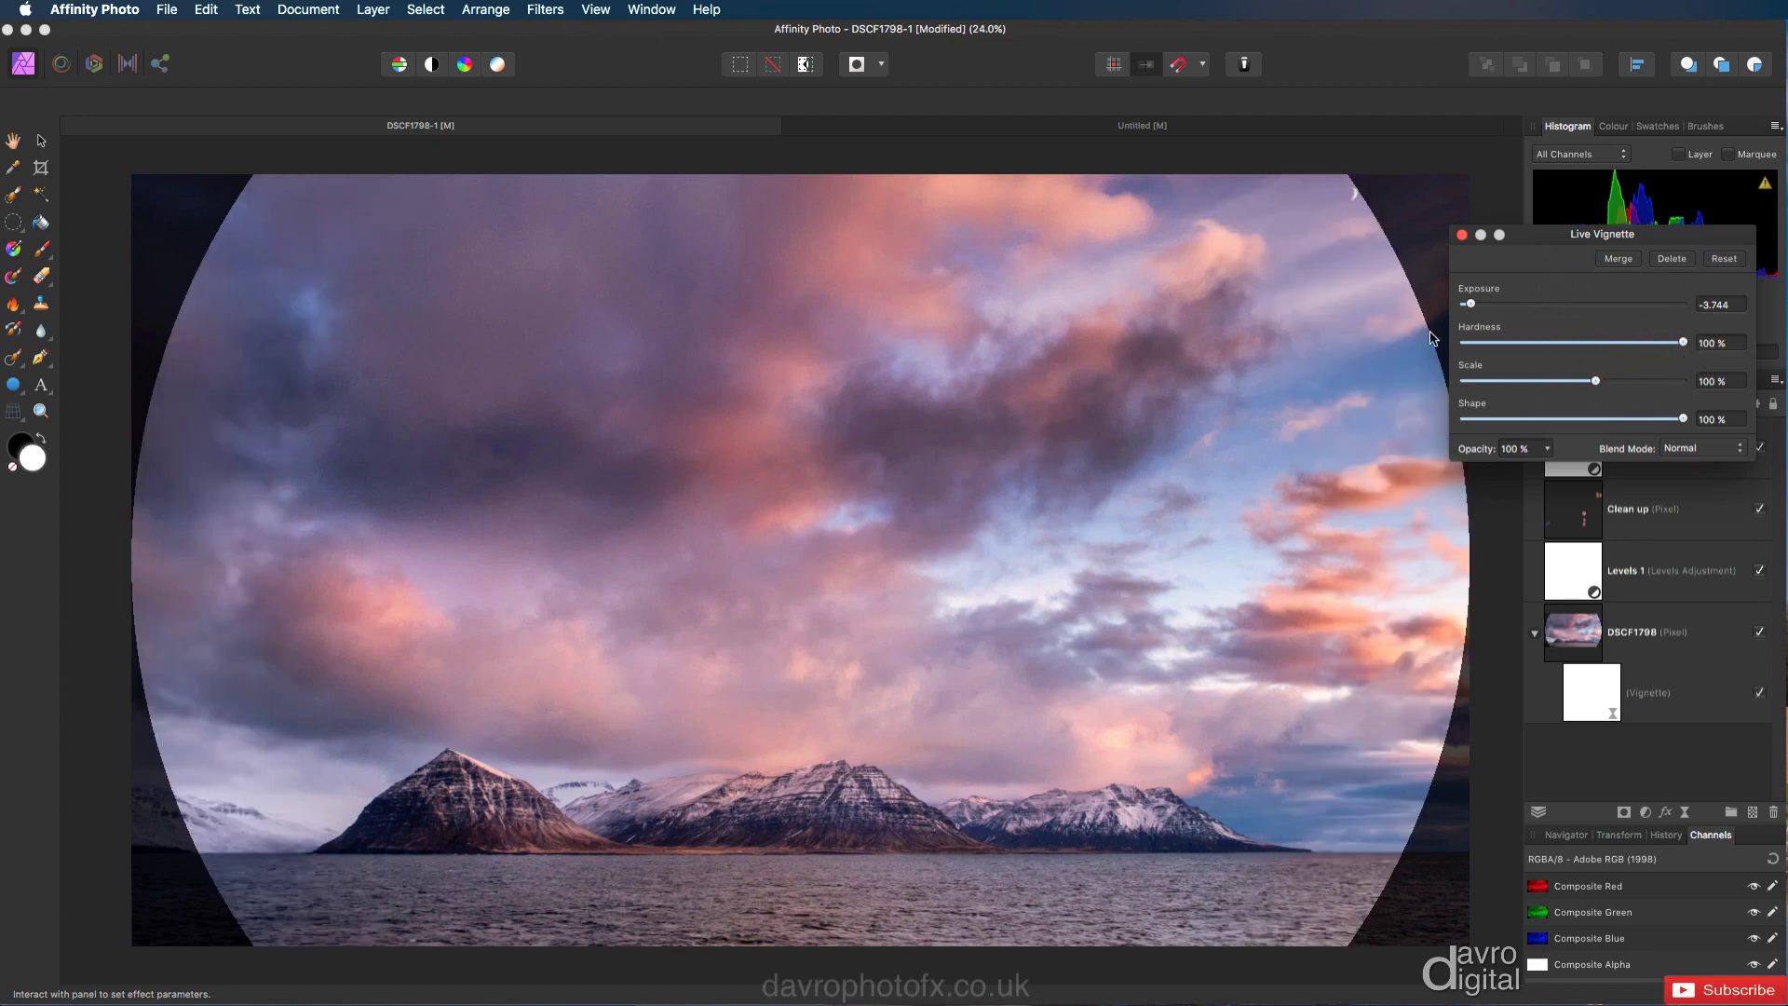
drag(1596, 382, 1541, 382)
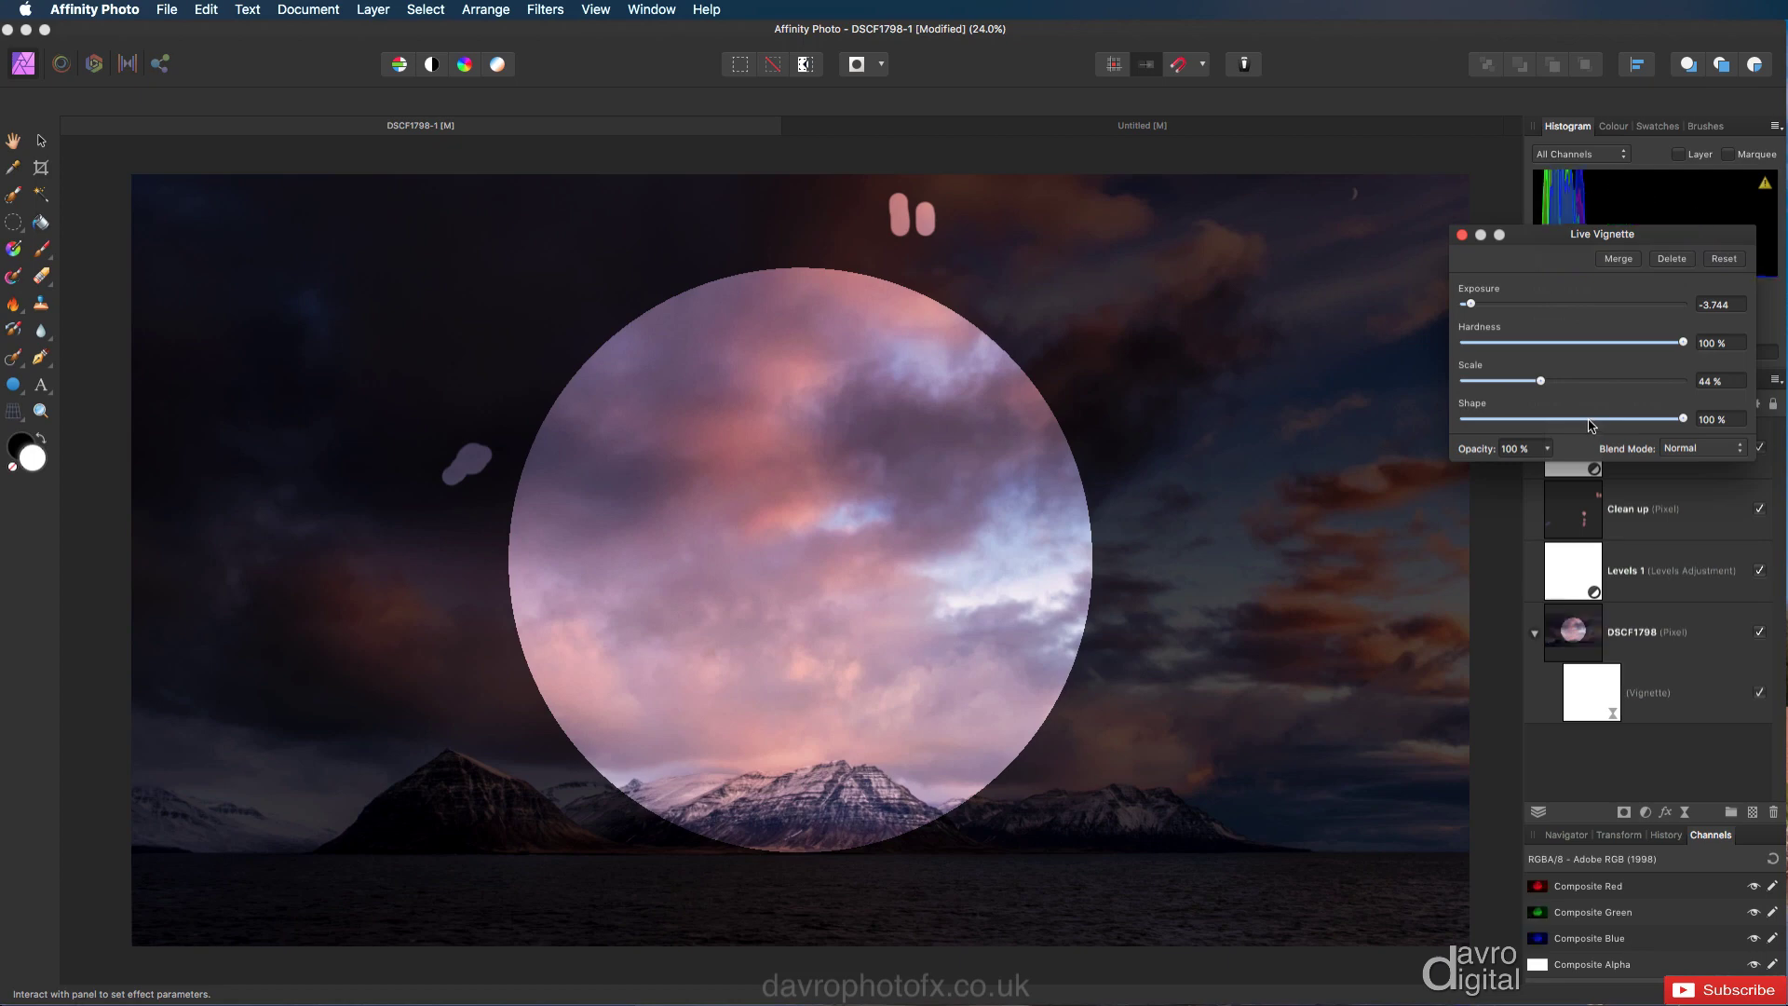
drag(1614, 424, 1703, 428)
drag(1541, 382, 1571, 387)
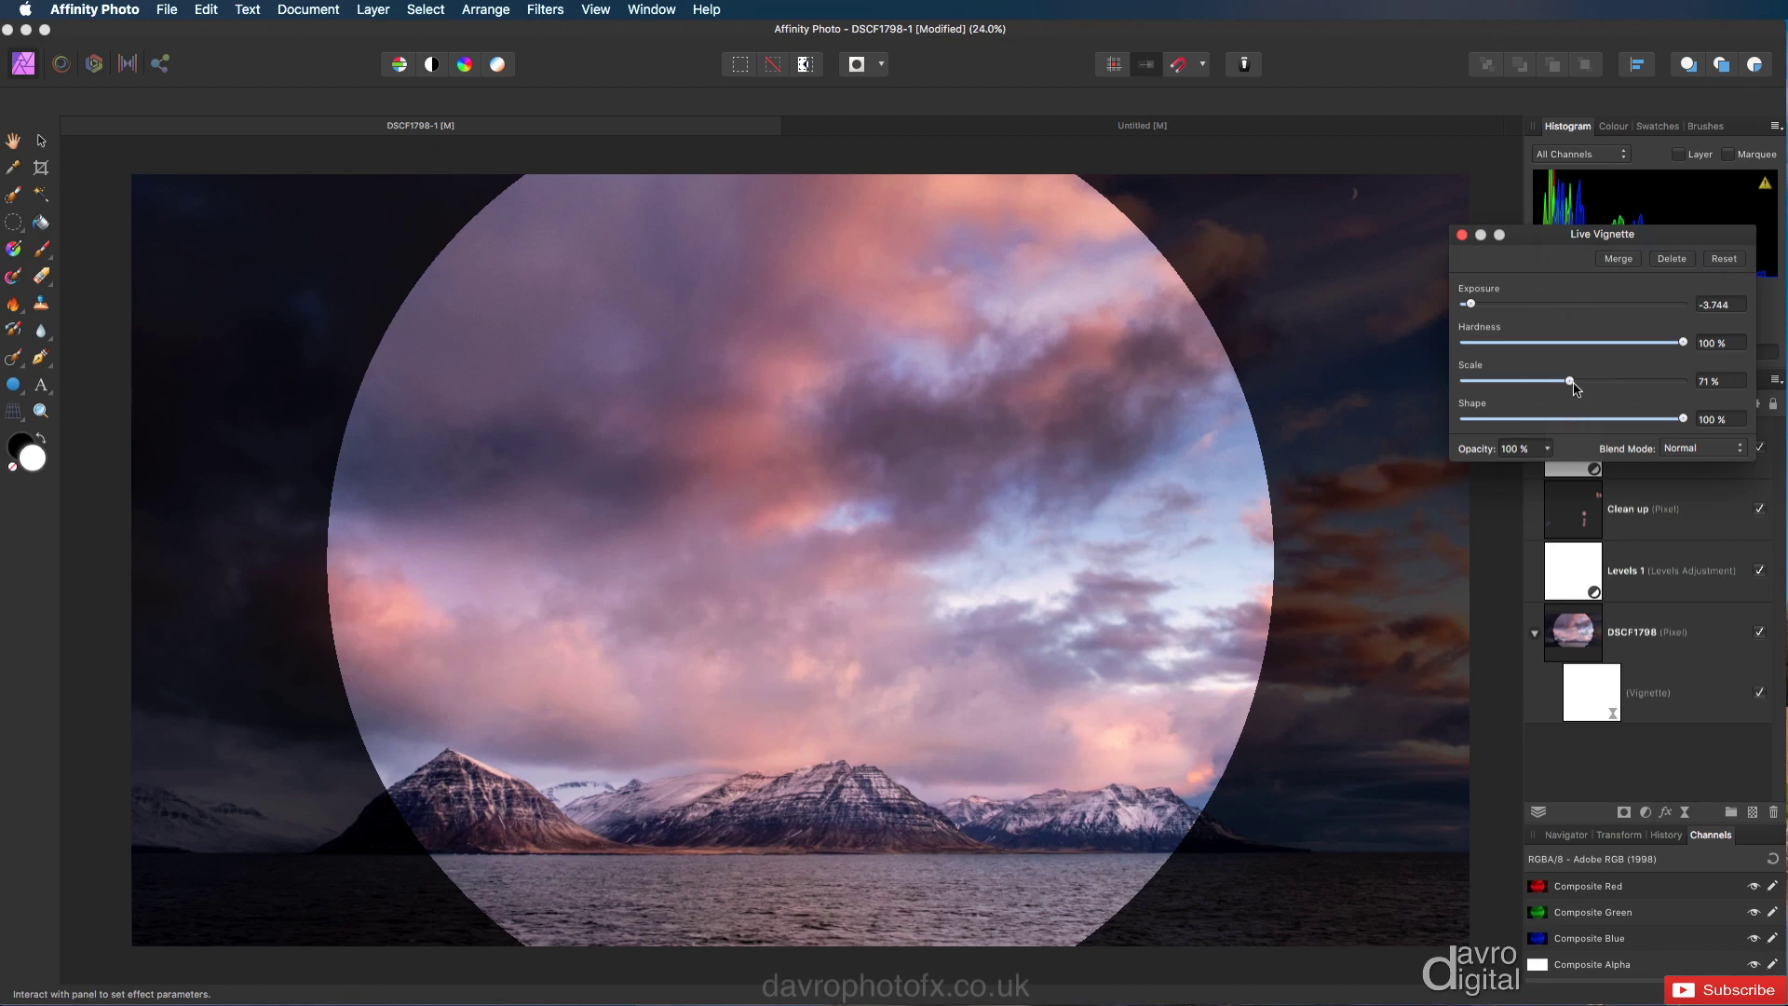
drag(1573, 385, 1593, 389)
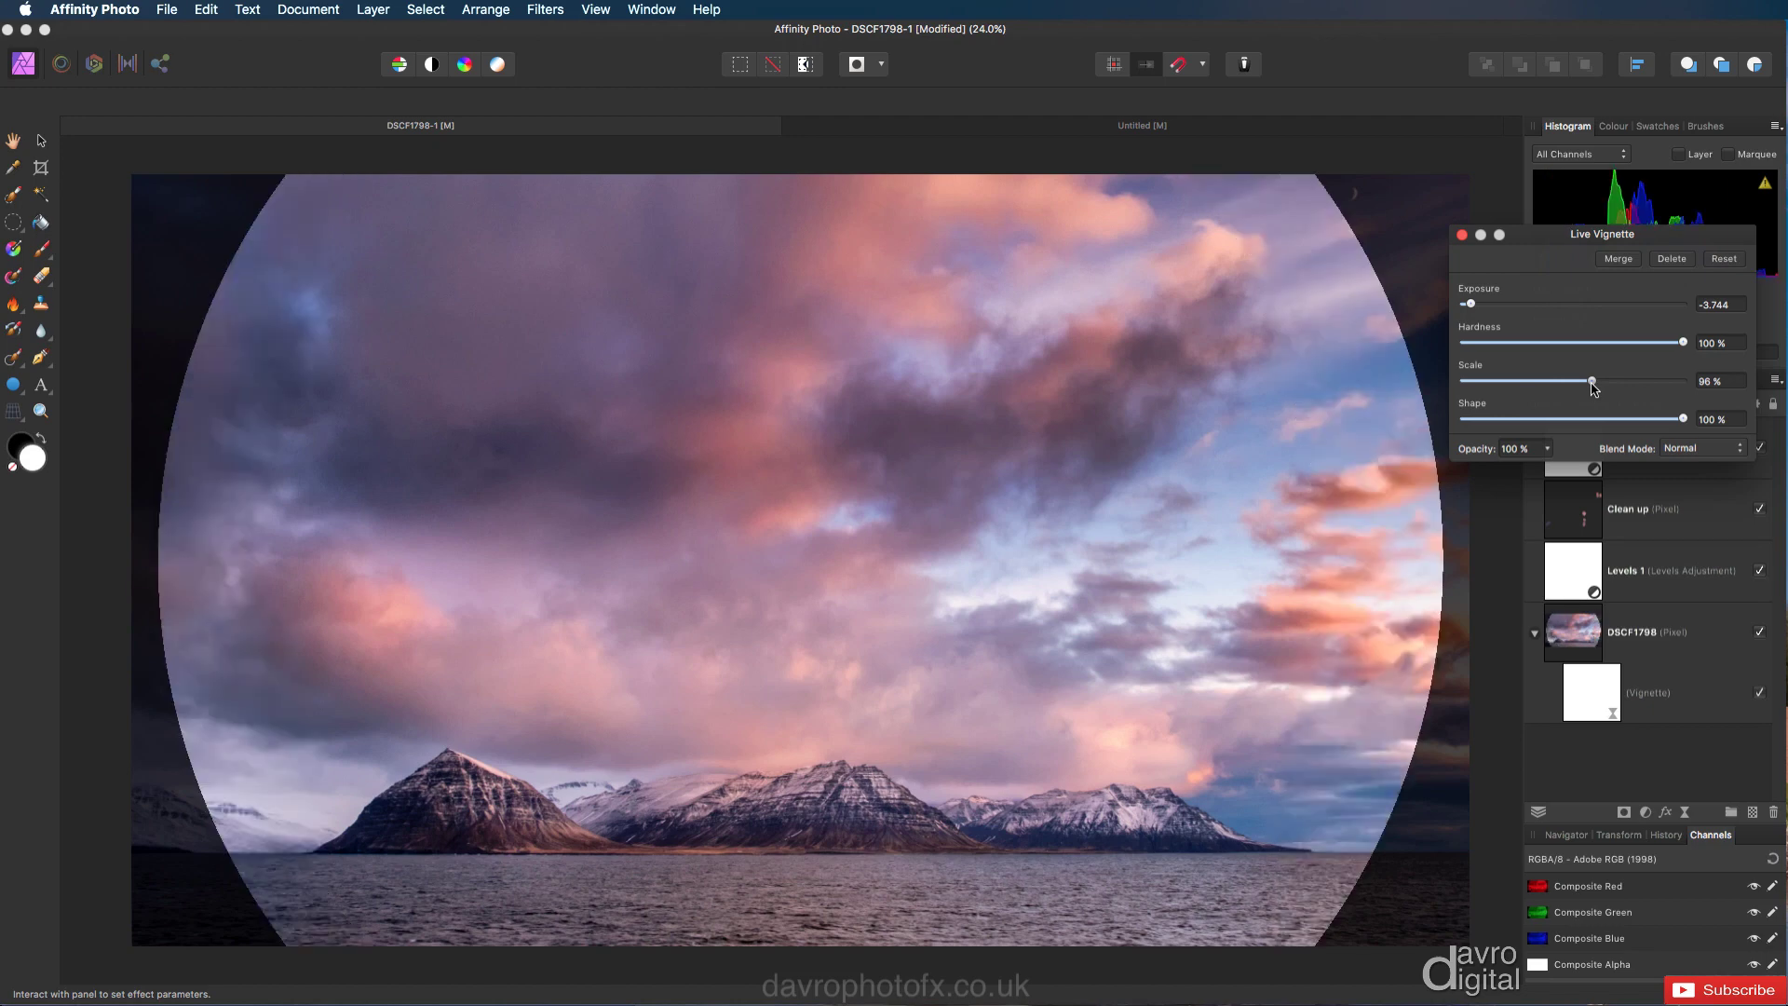
drag(1595, 384, 1596, 385)
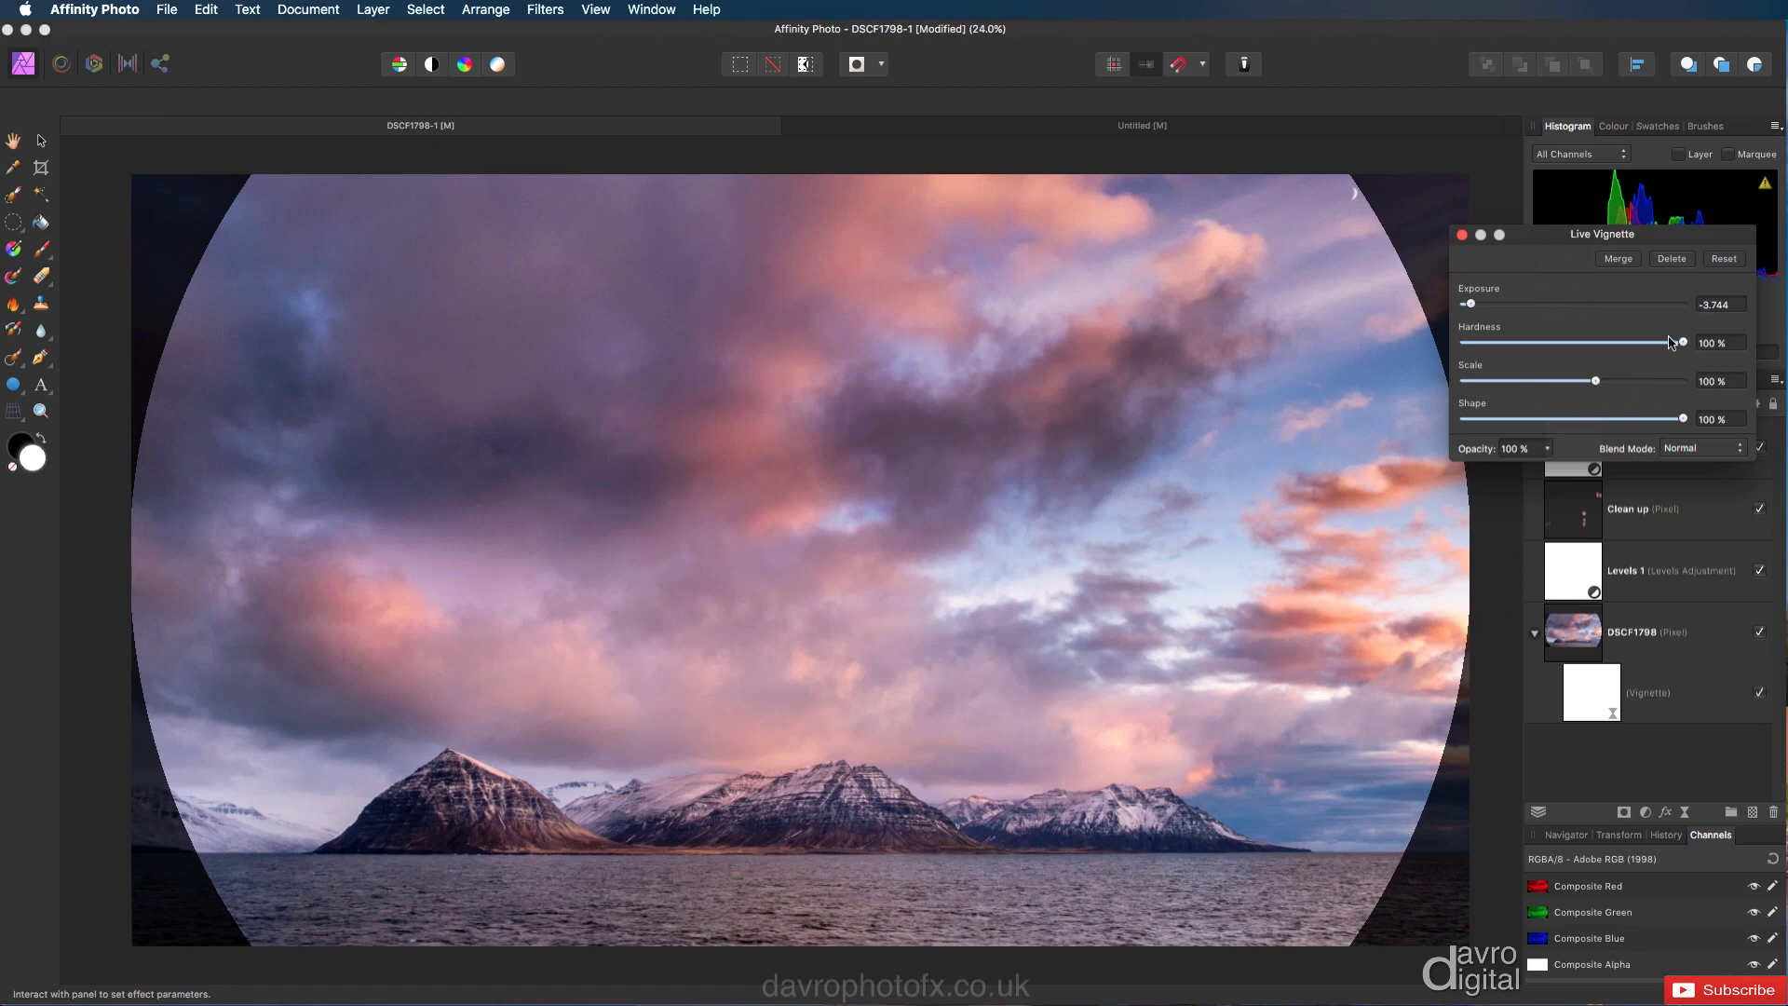
- Set the vignette's hardness to 69% and exposure to -0.914, compare with it hidden, and close its settings
drag(1683, 343, 1616, 343)
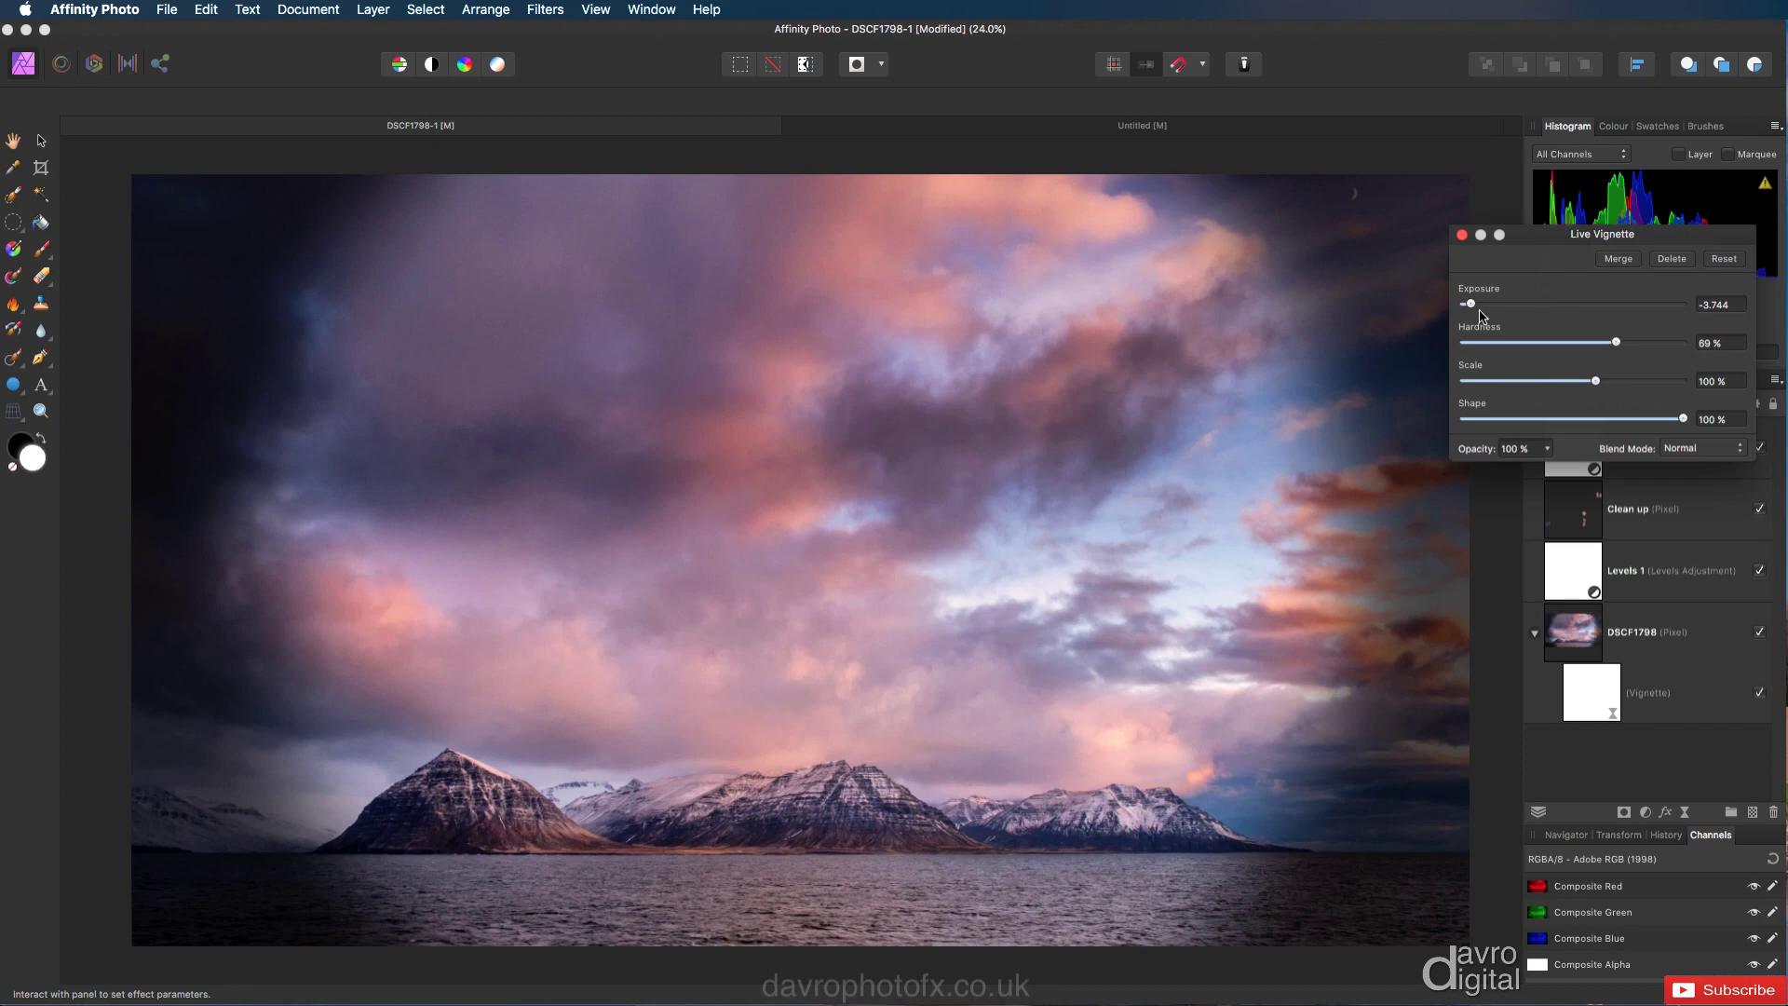
drag(1475, 305, 1547, 317)
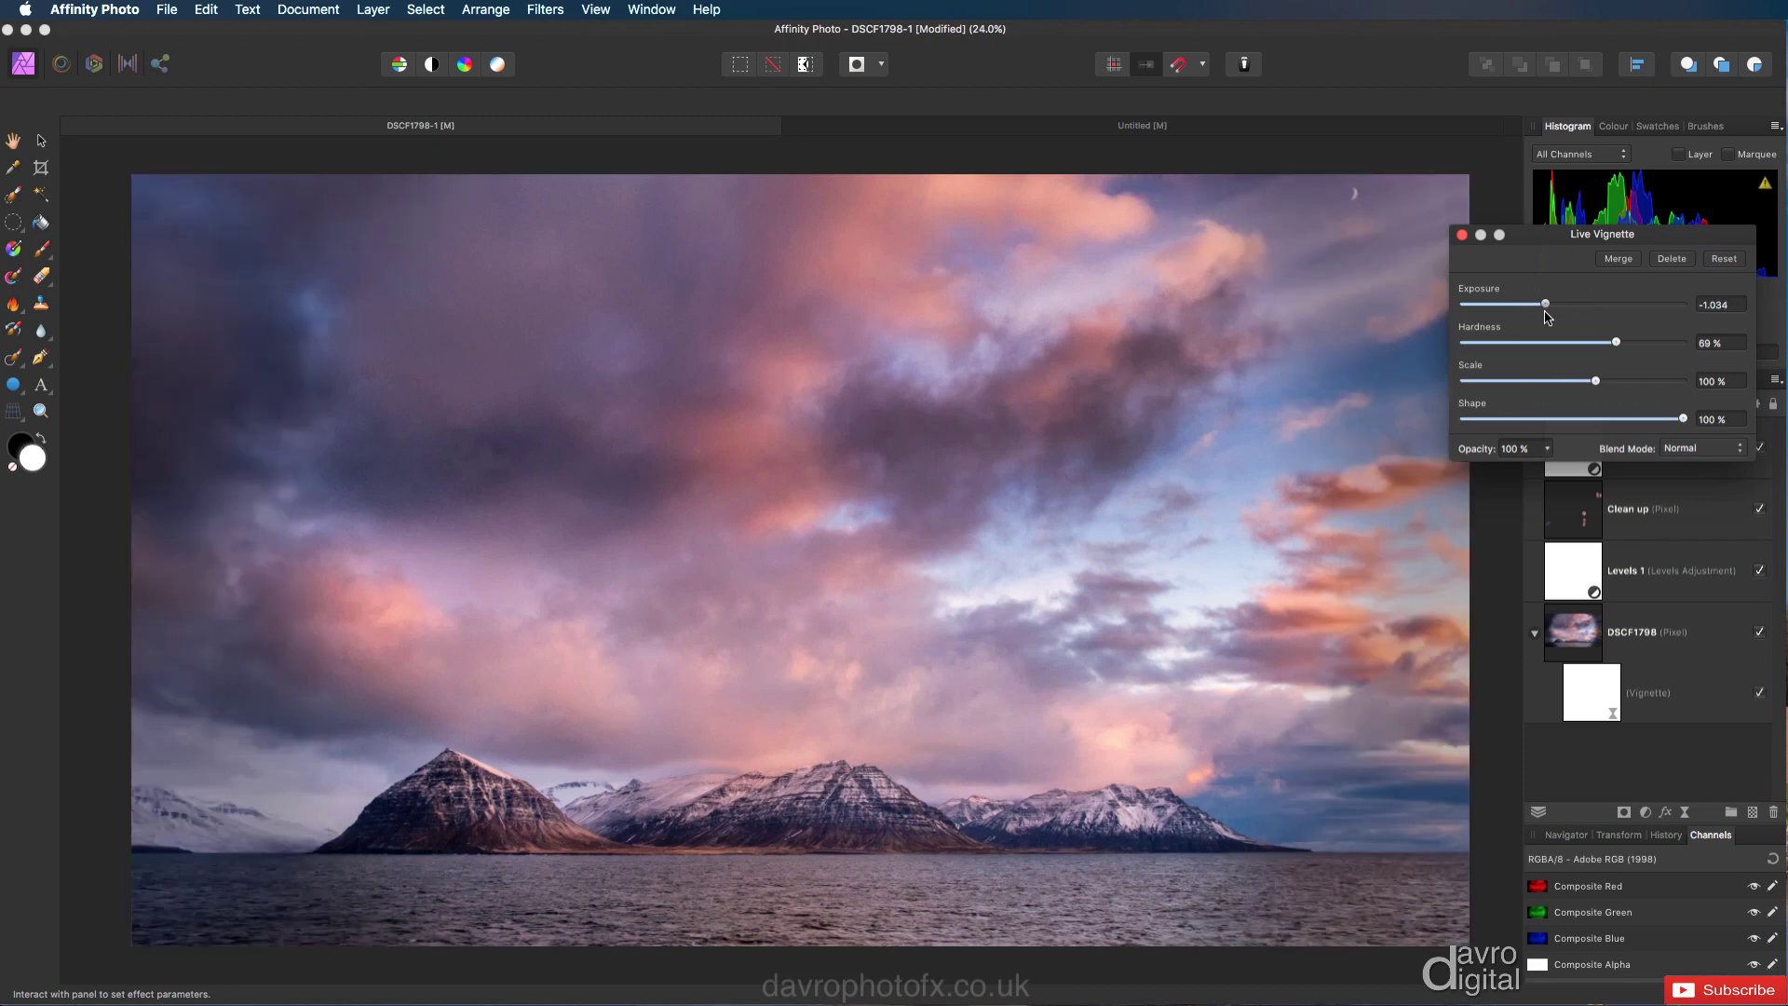
drag(1546, 318, 1550, 317)
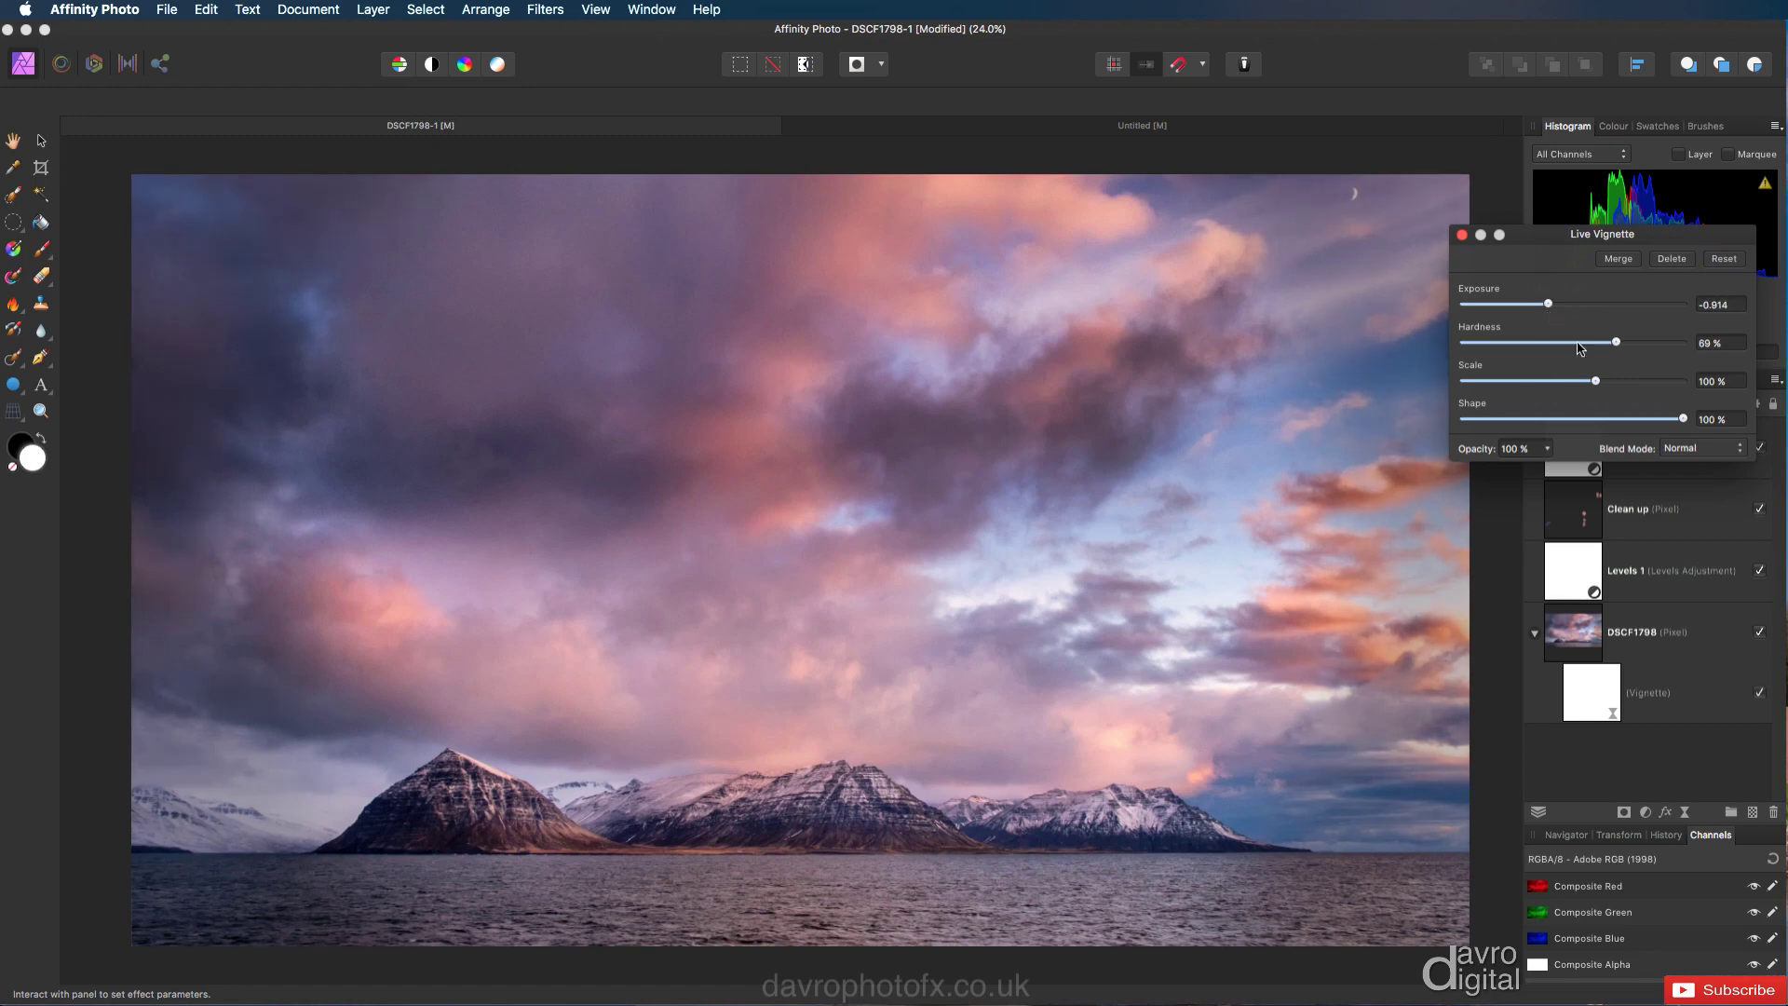
click(1760, 694)
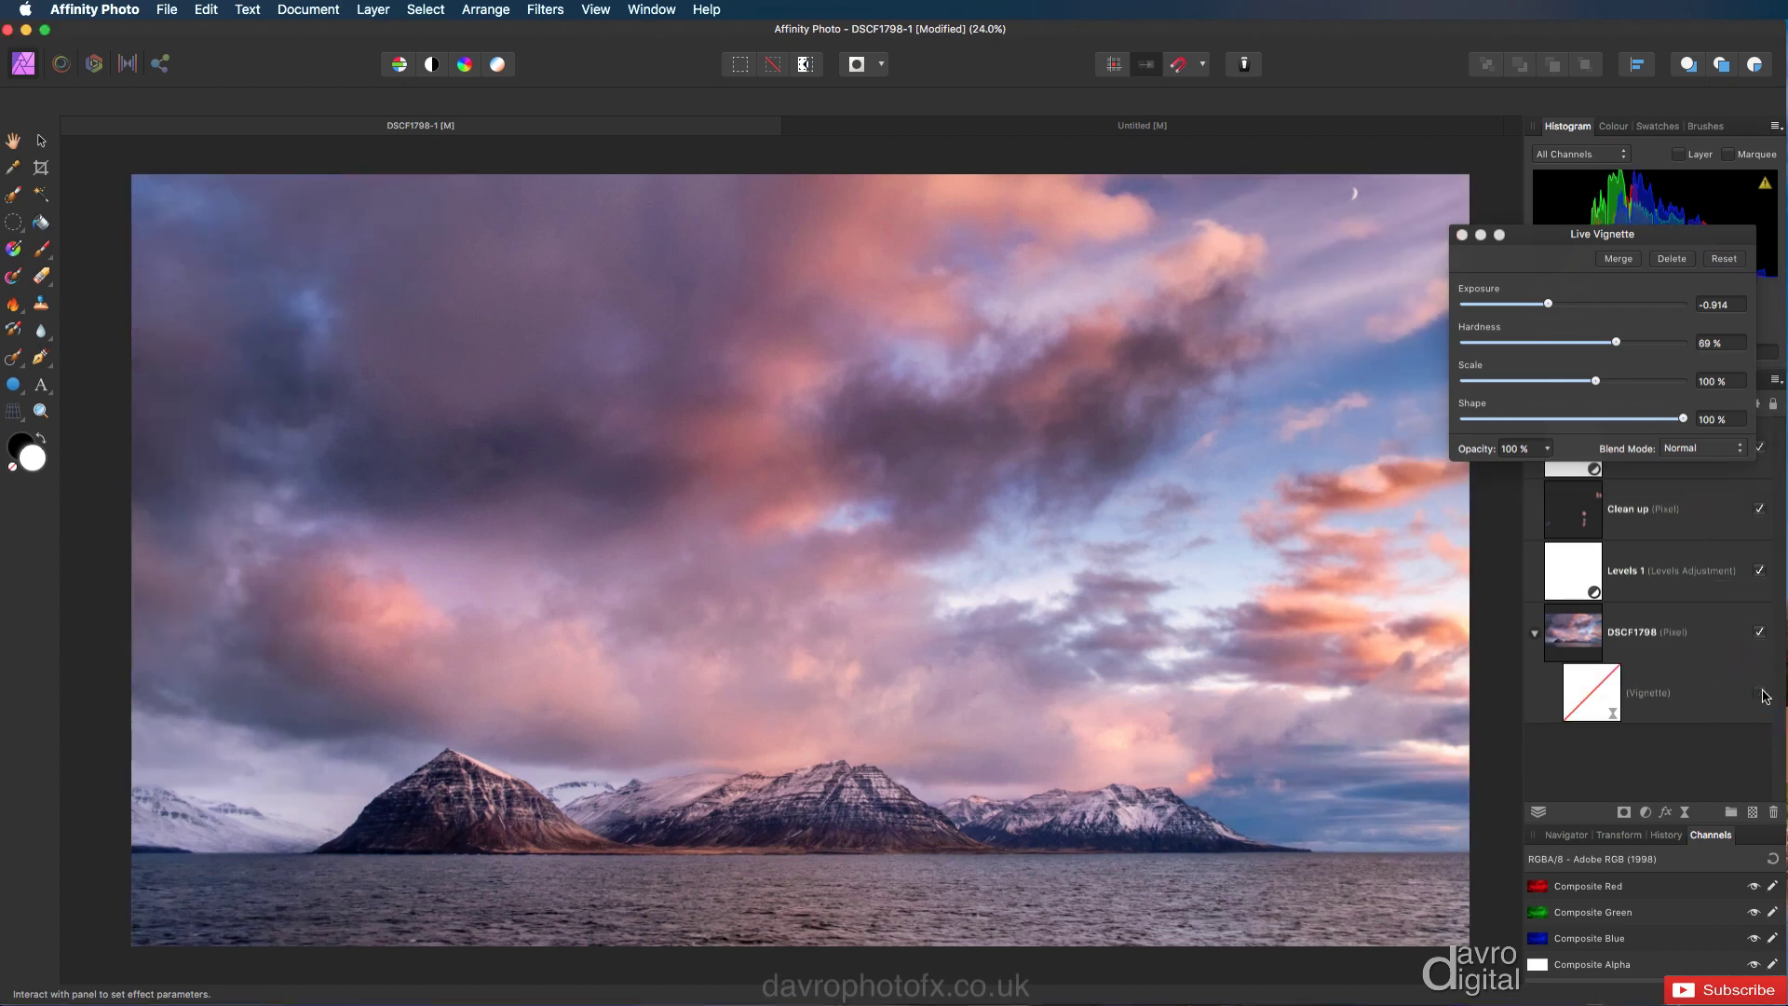
click(1763, 694)
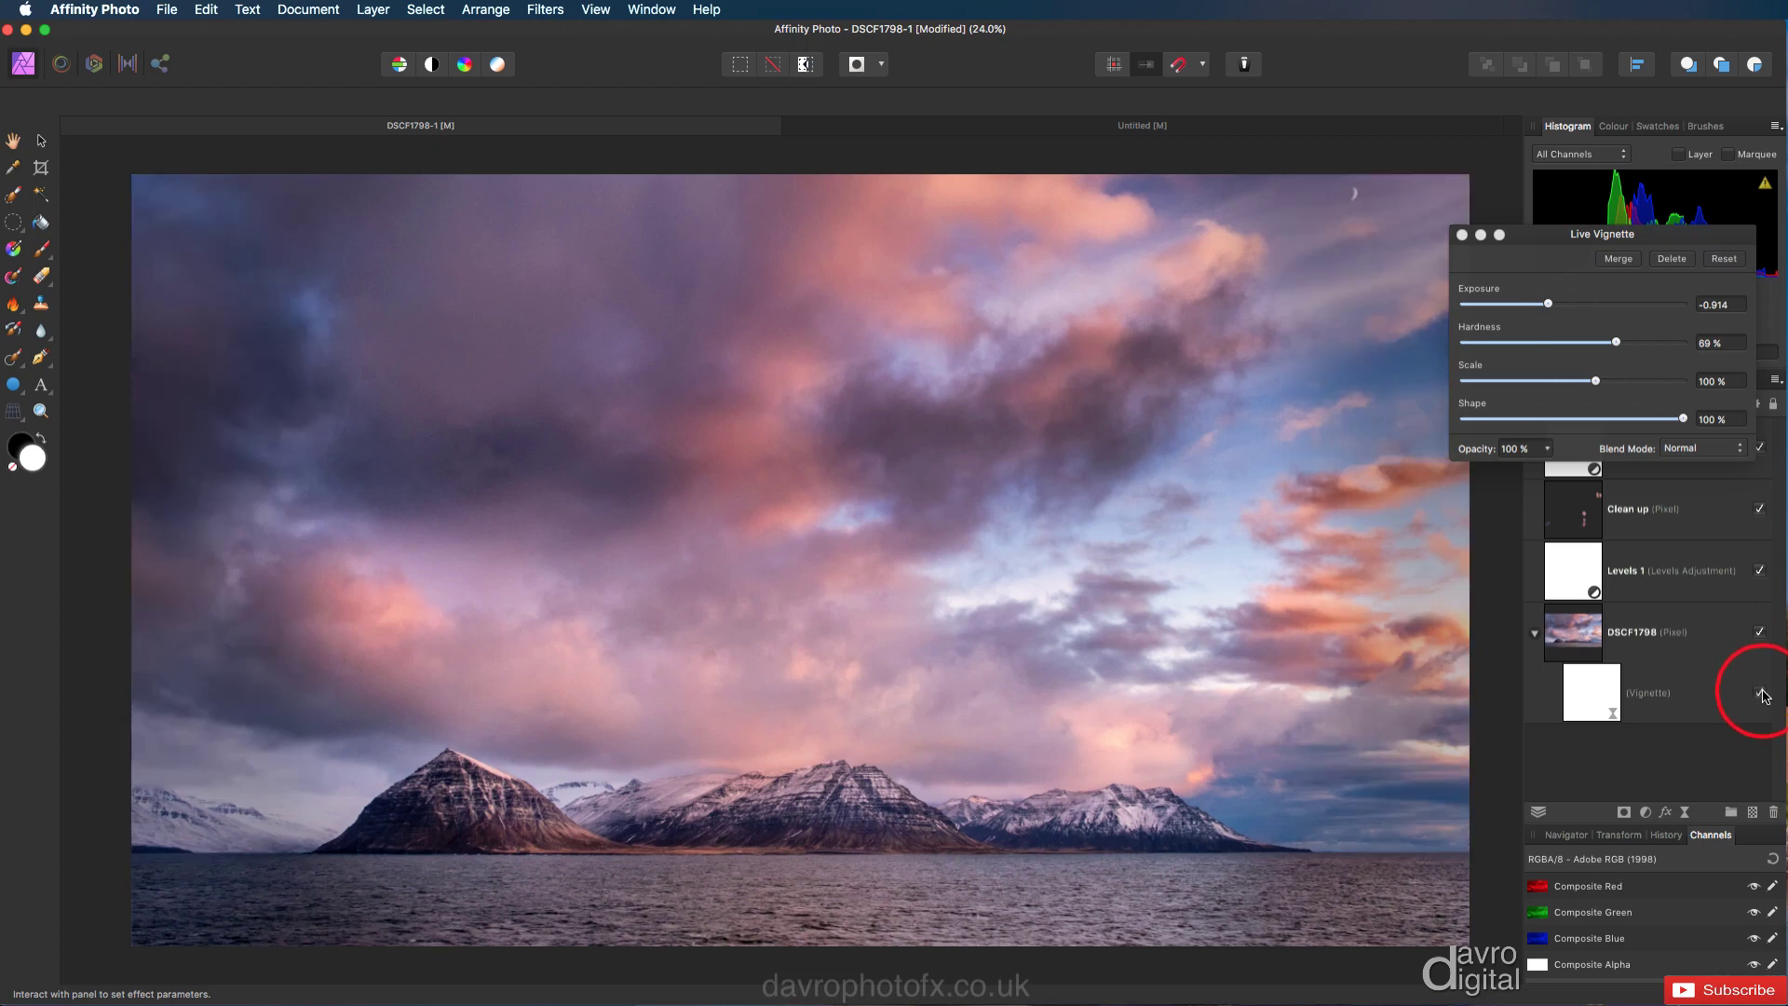
click(1463, 237)
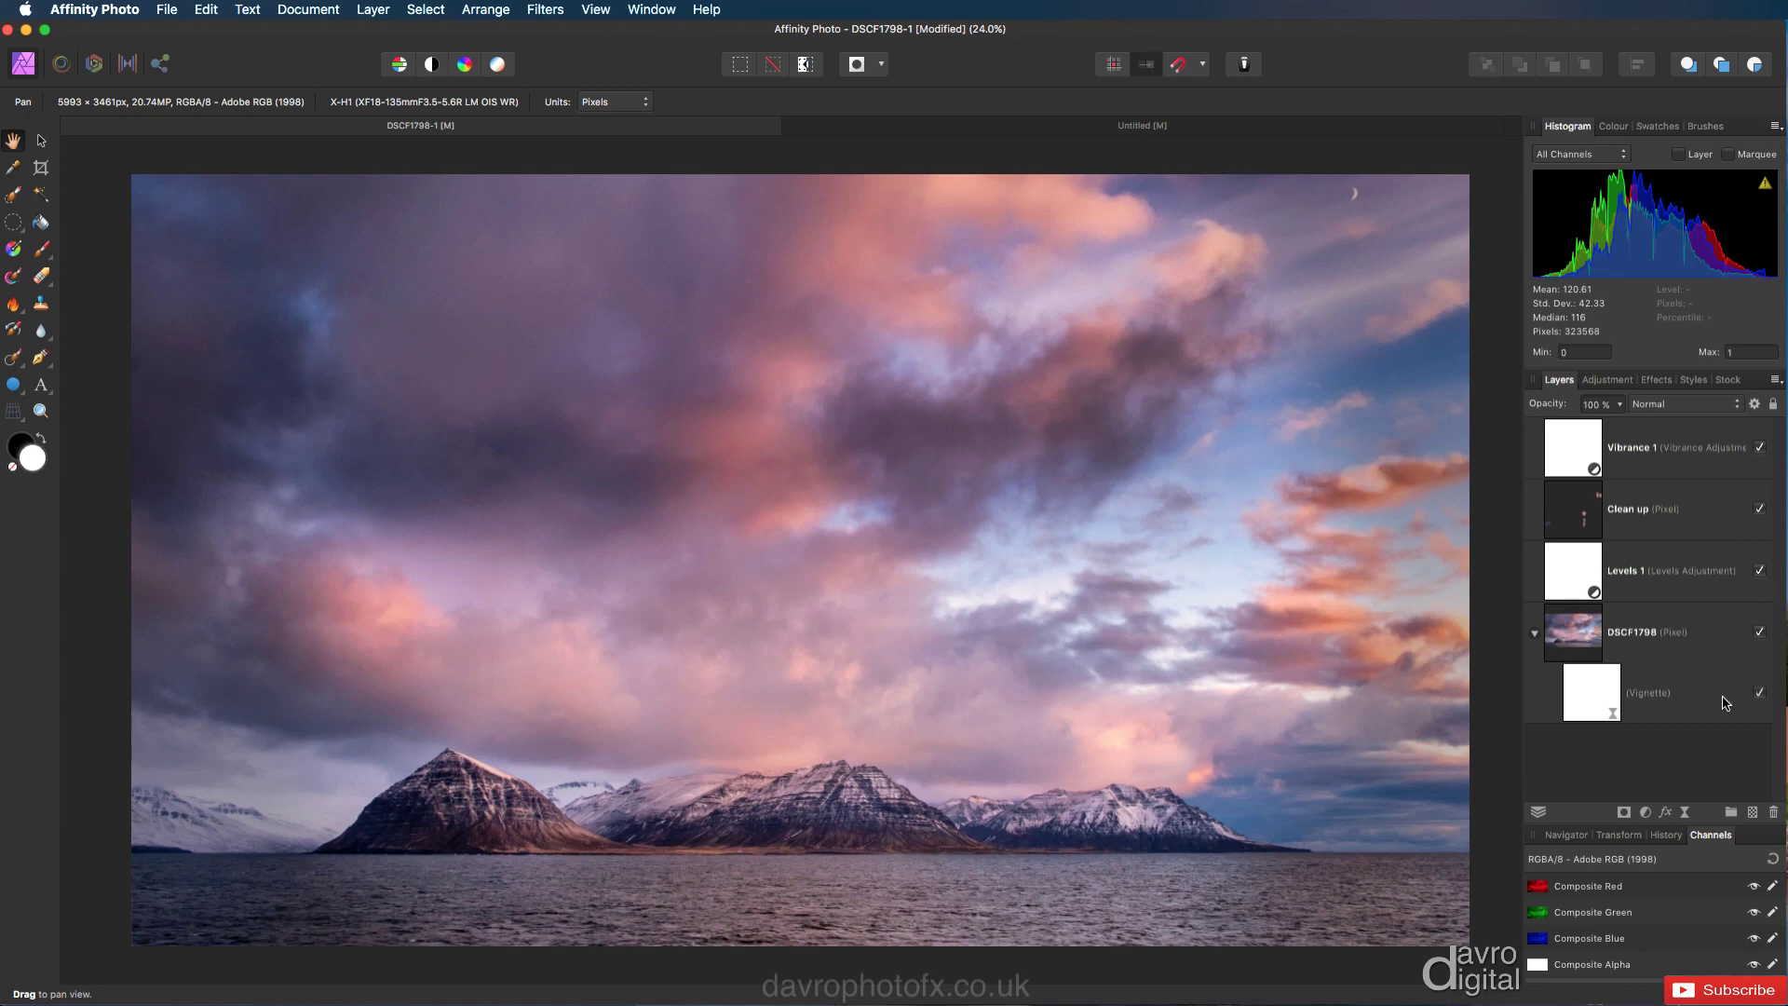
- Compare the landscape photo with and without the vignette twice, leaving the filter enabled, and collapse the DSCF1798 layer
click(1760, 693)
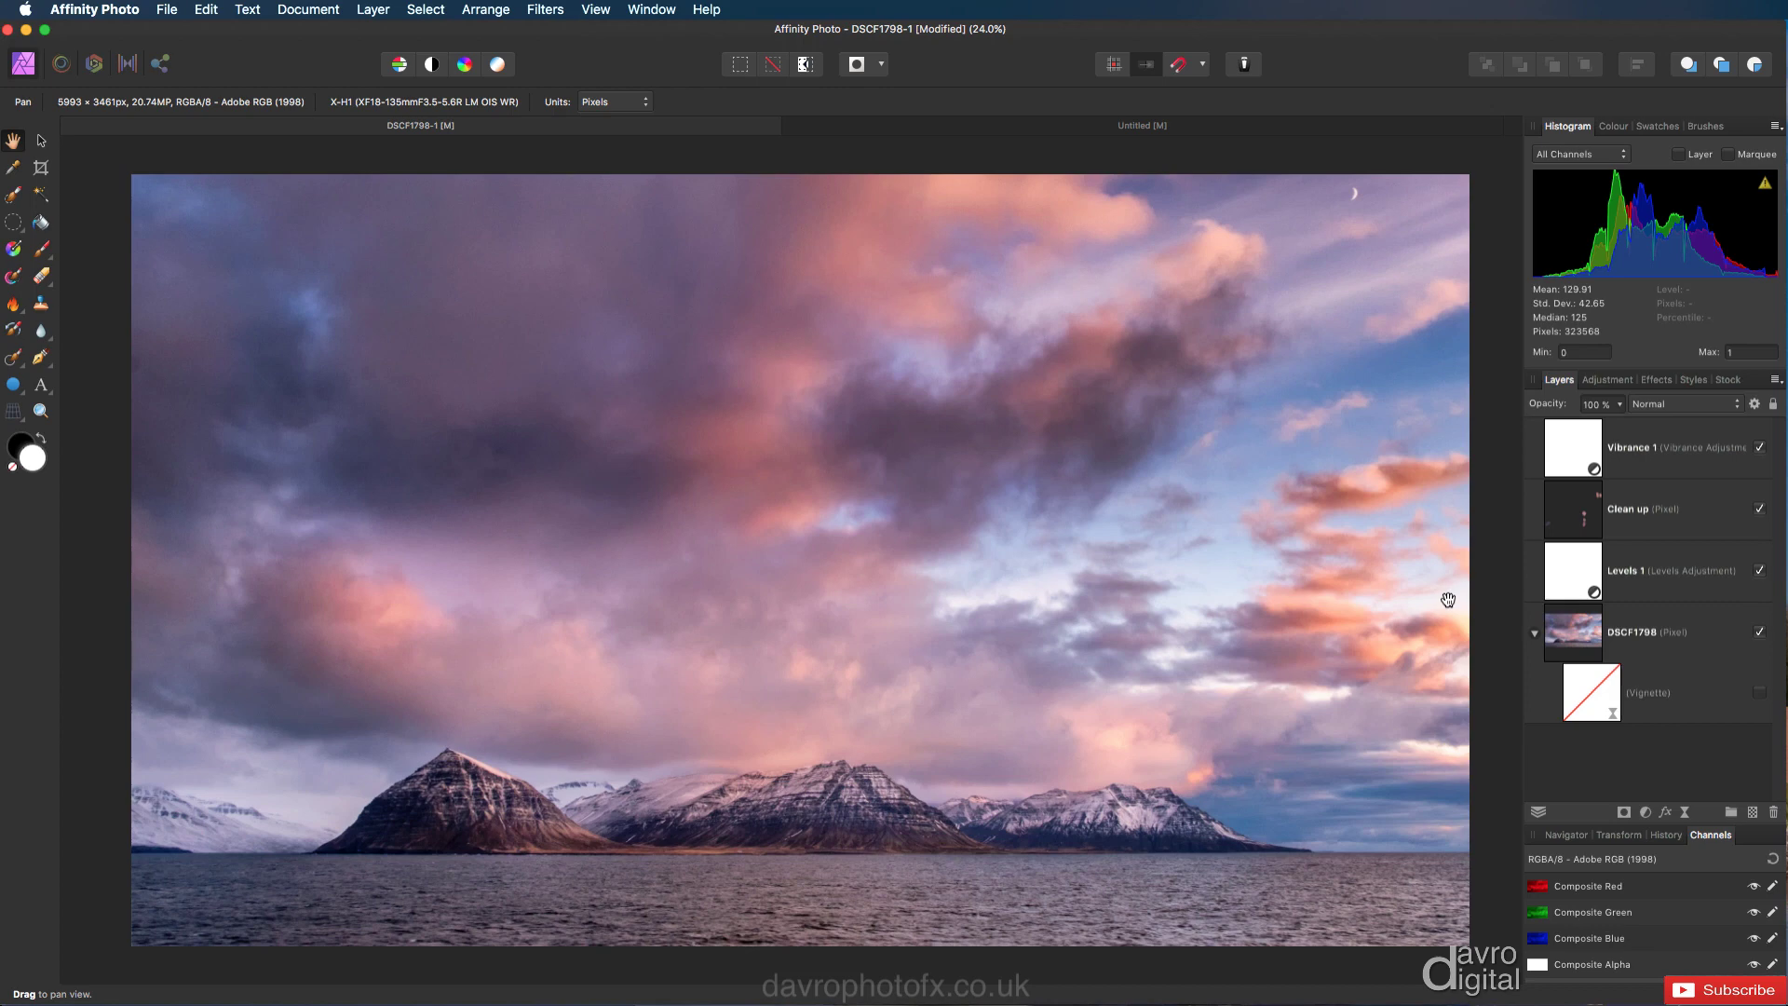
click(1760, 694)
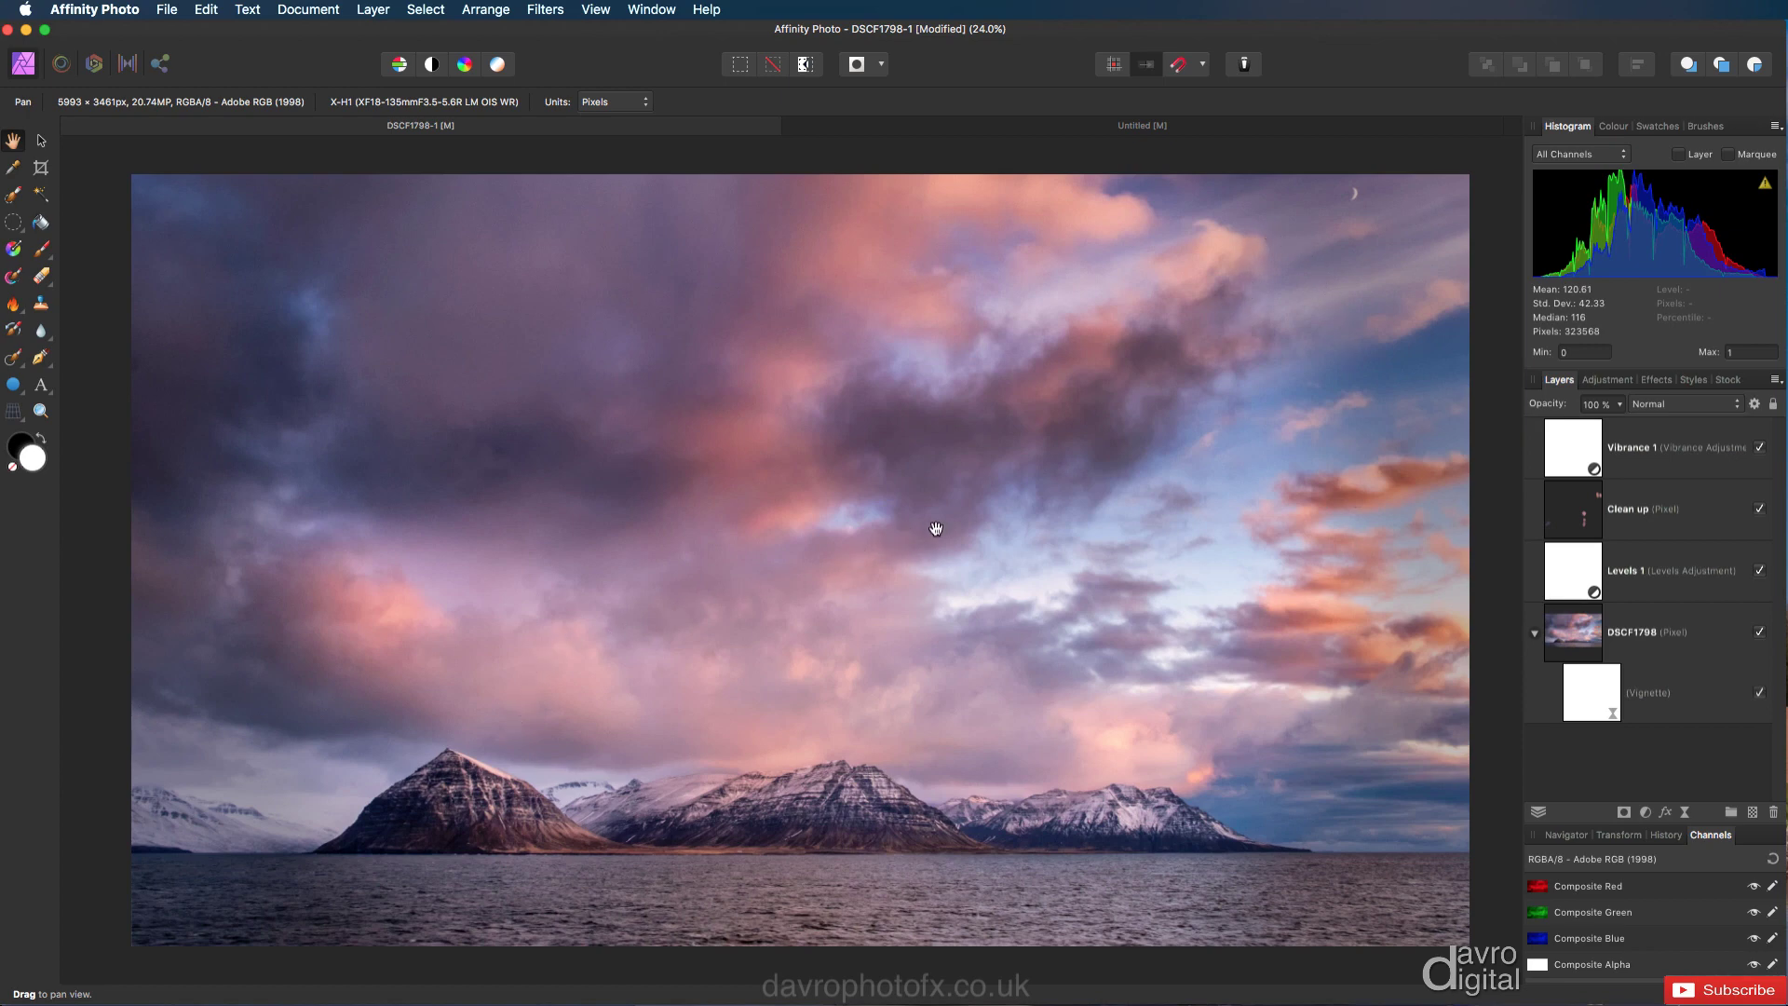
click(1760, 695)
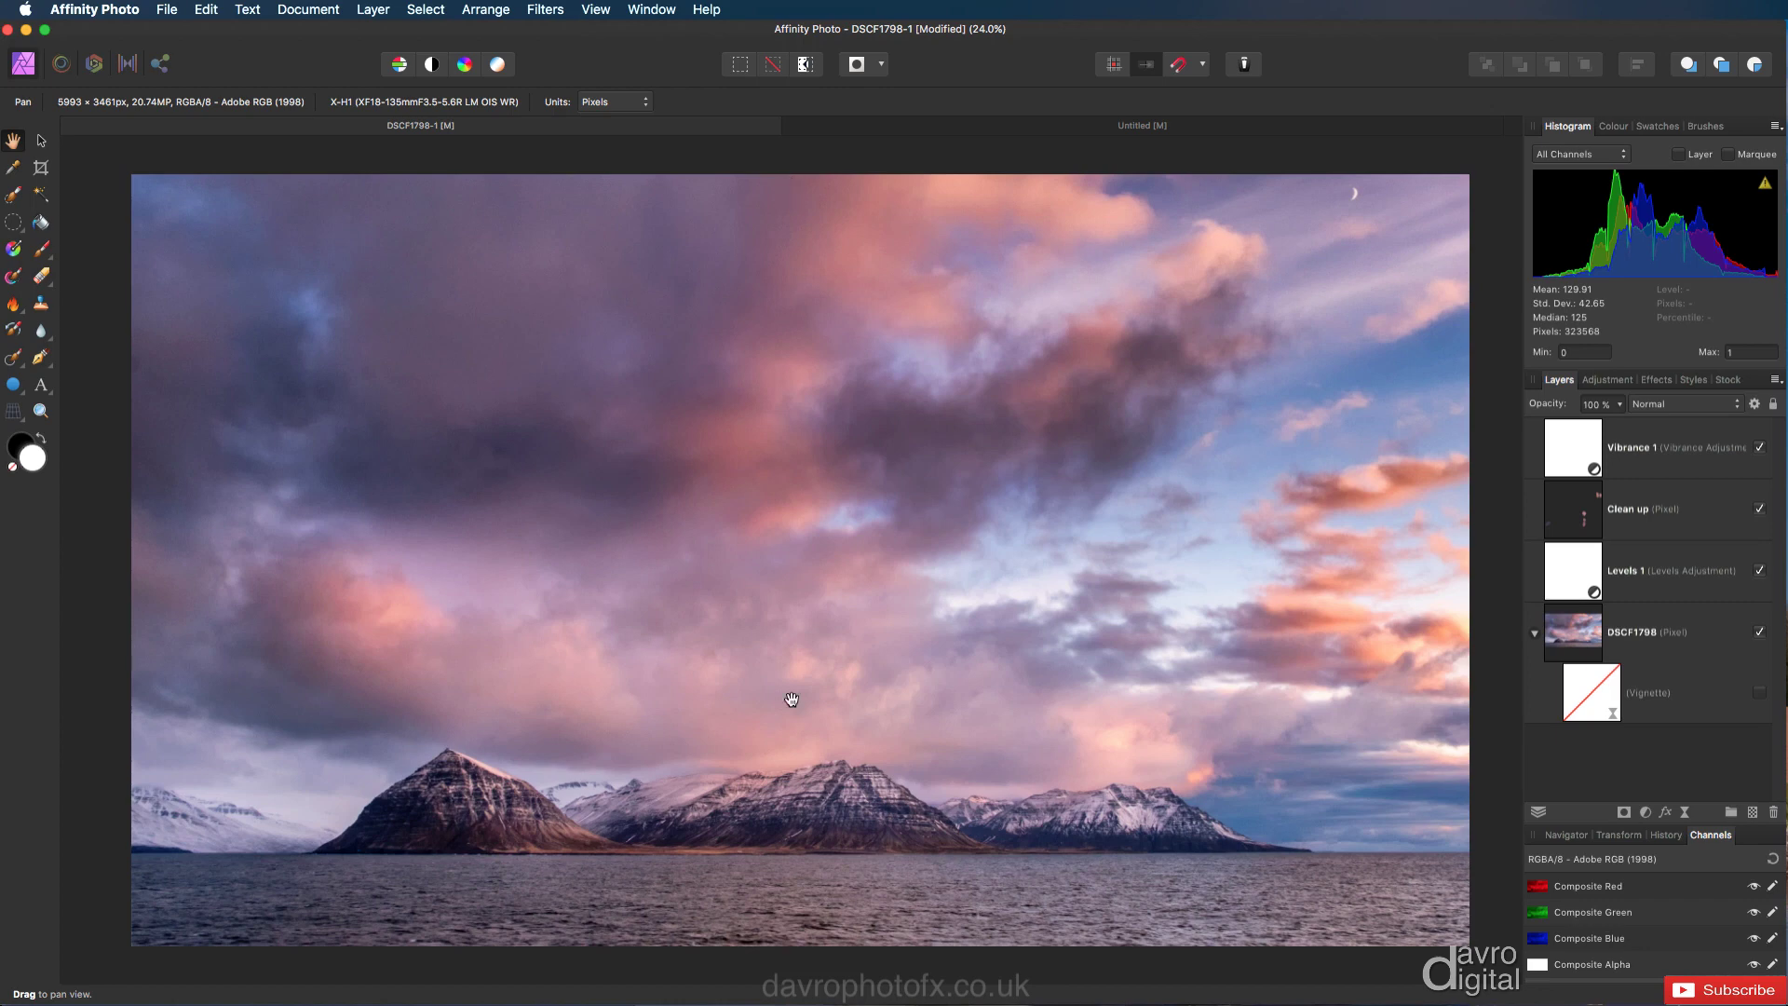
click(1761, 695)
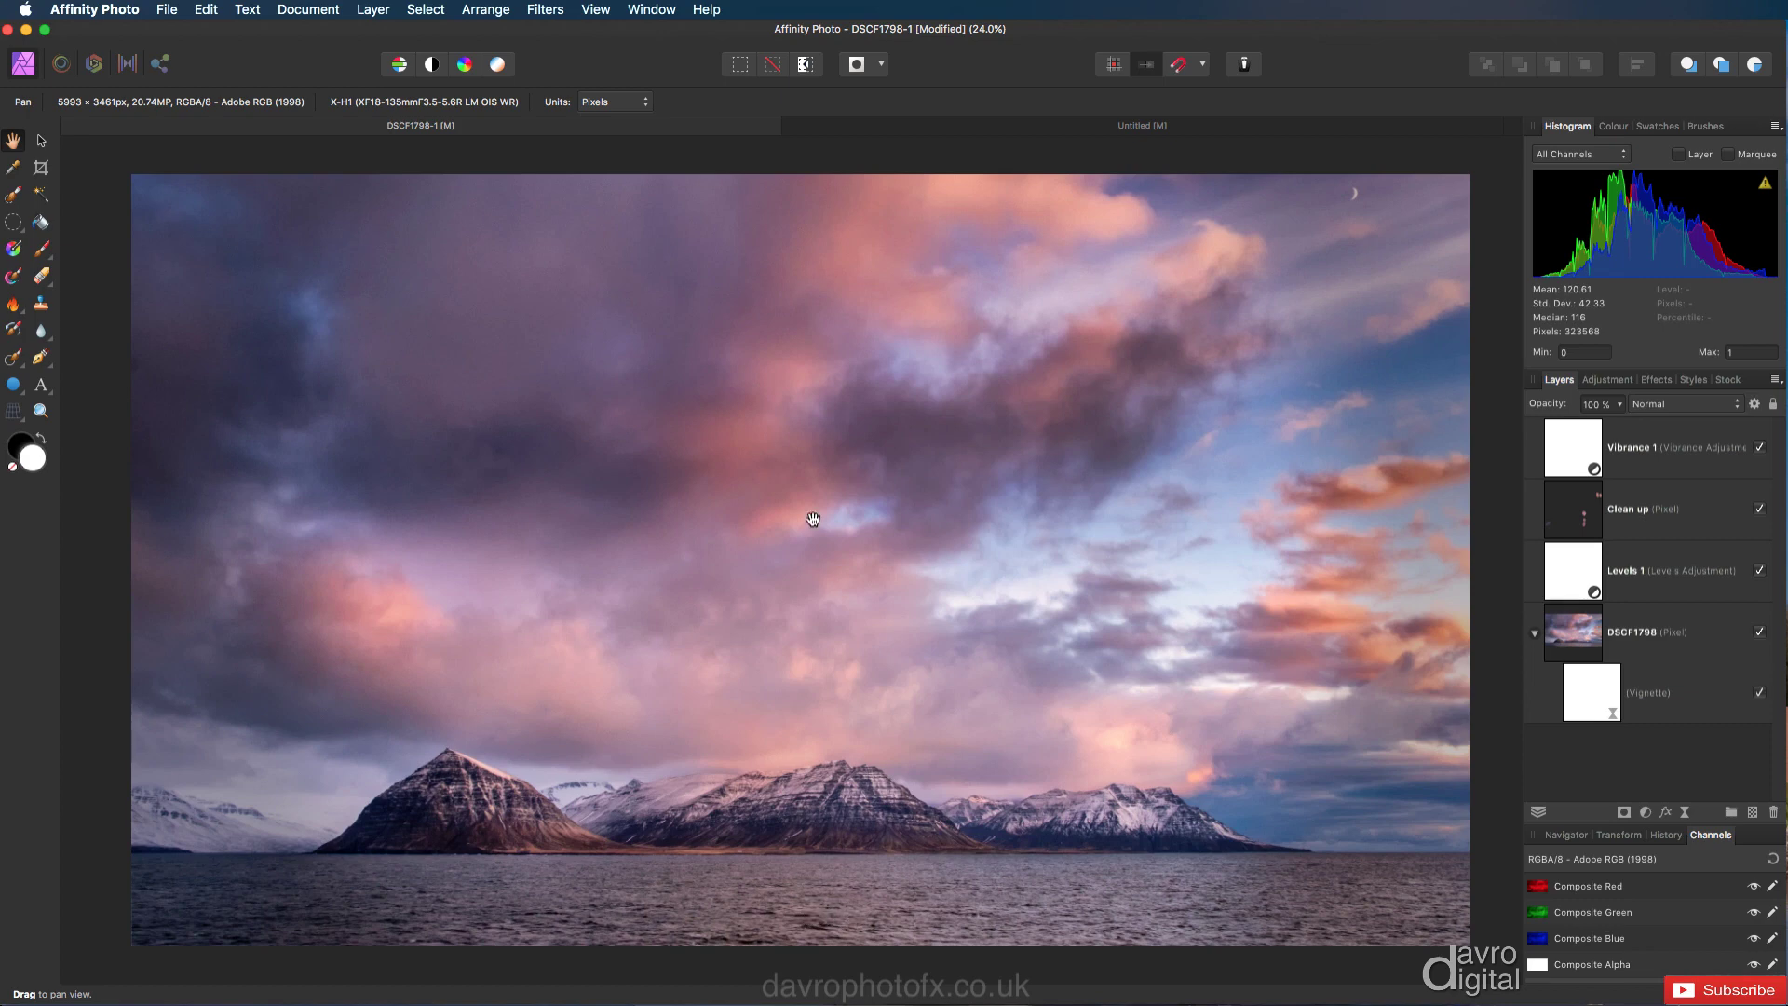
click(1535, 637)
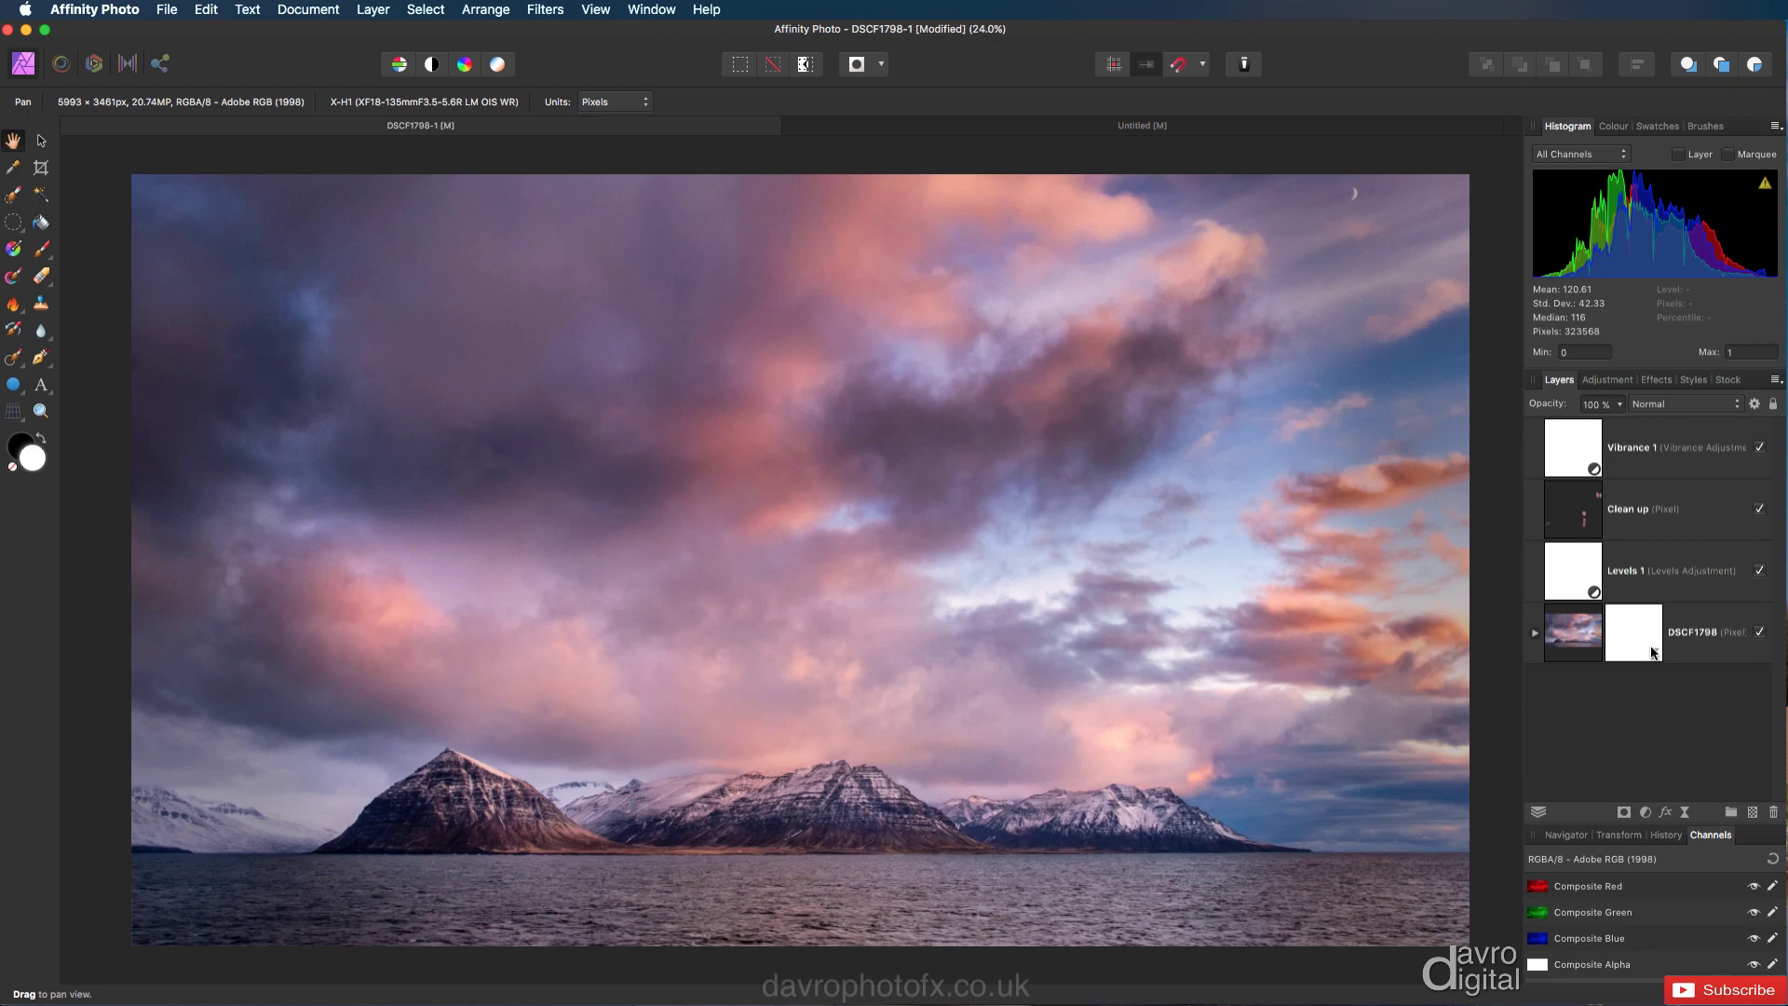
- Switch to the Untitled portrait document, search the Pixabay stock library for "Cuba", and return to the layer list
click(1169, 126)
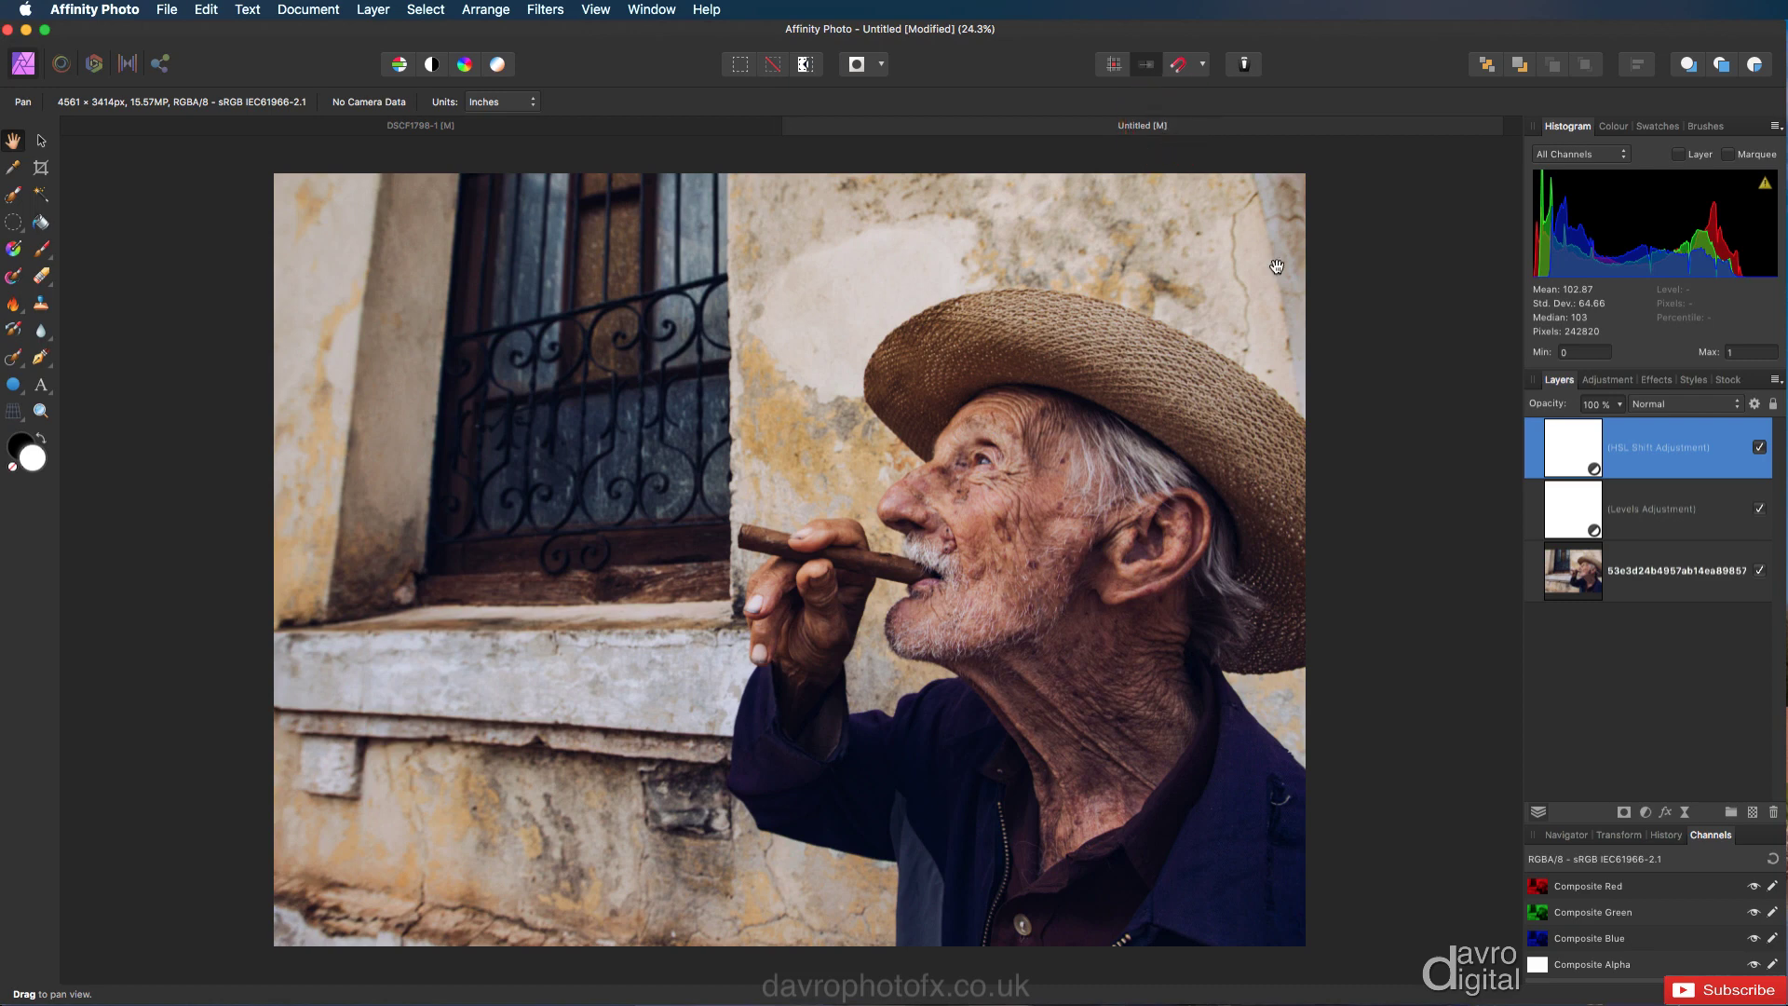
click(1728, 381)
click(1583, 406)
click(1572, 432)
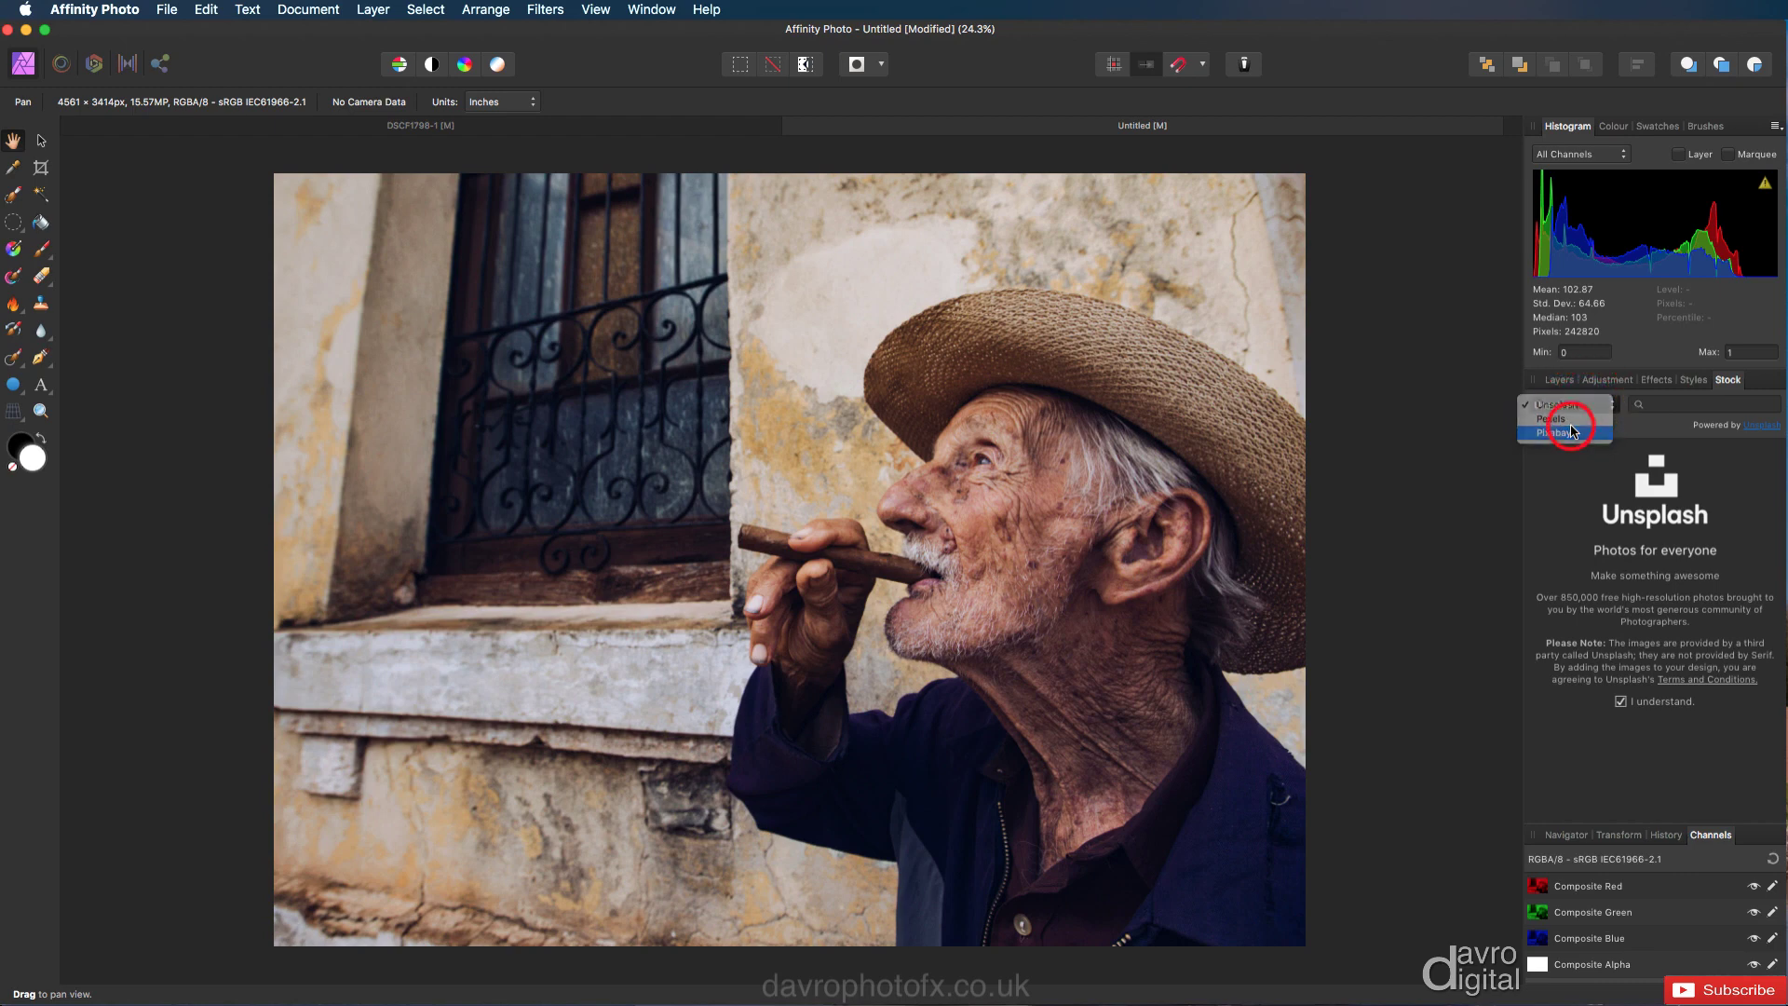
click(1670, 405)
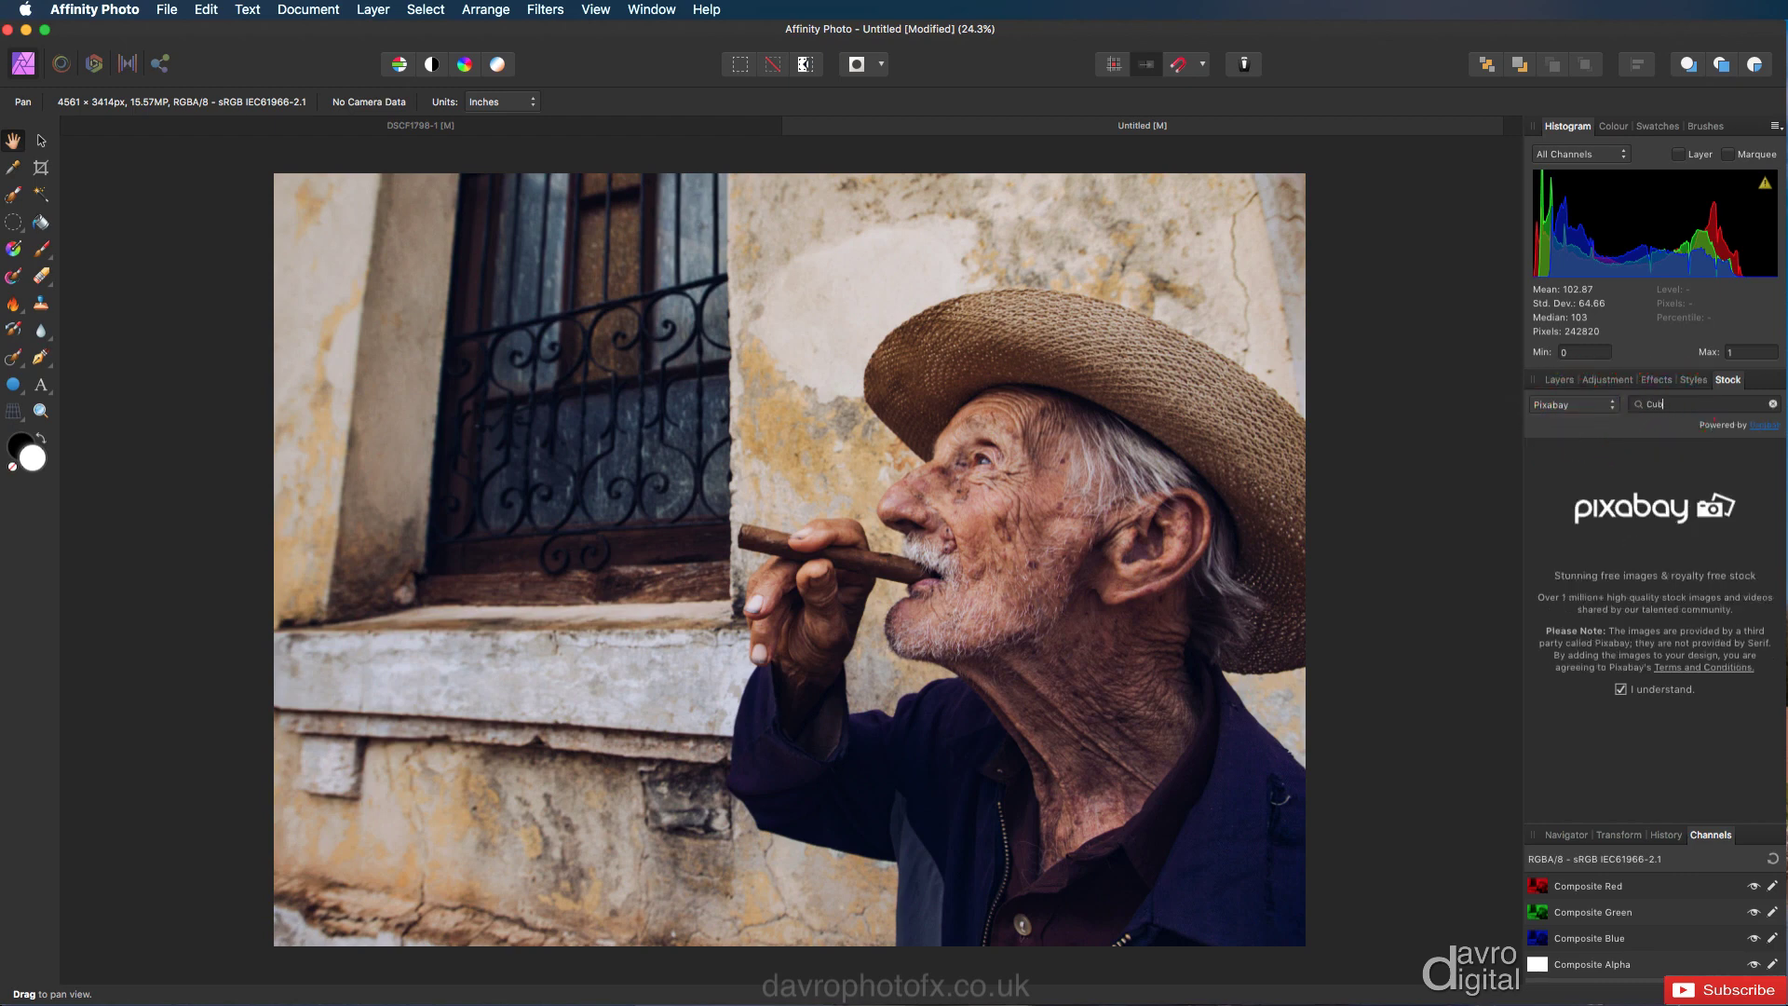
text(Cuba)
key(Return)
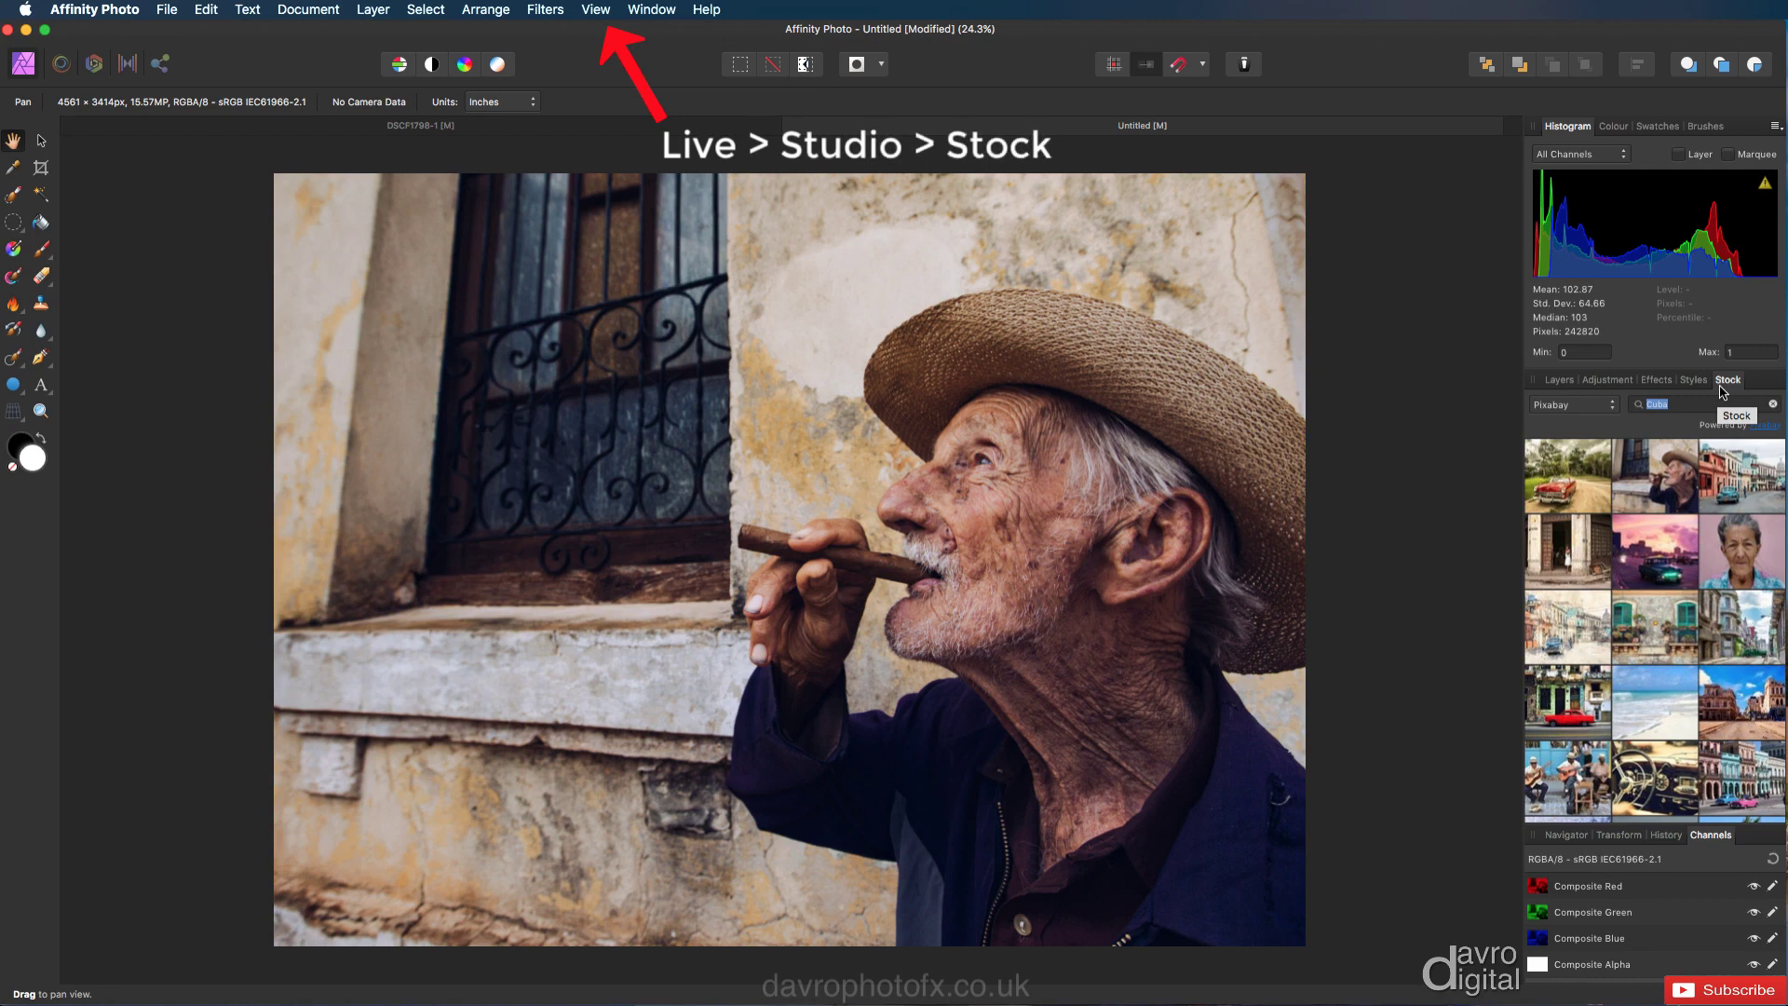
click(1560, 381)
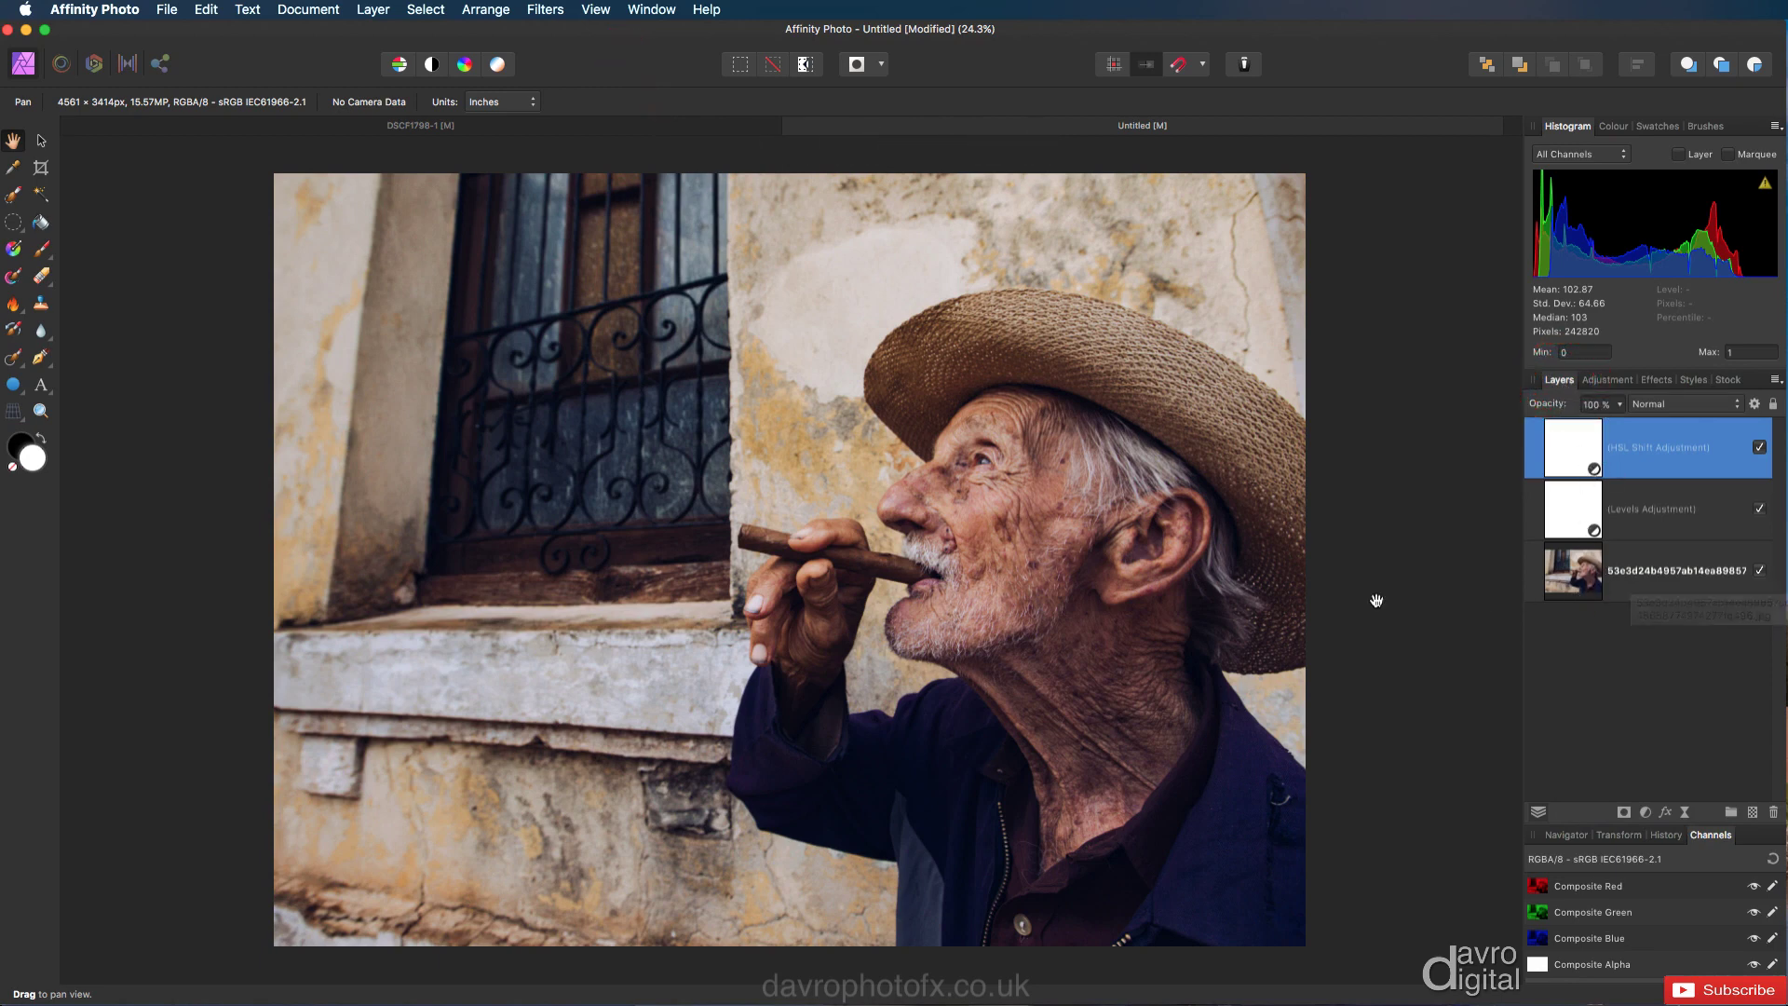
- Draw a large white ellipse across most of the portrait photo and set its blend mode to Erase
click(14, 389)
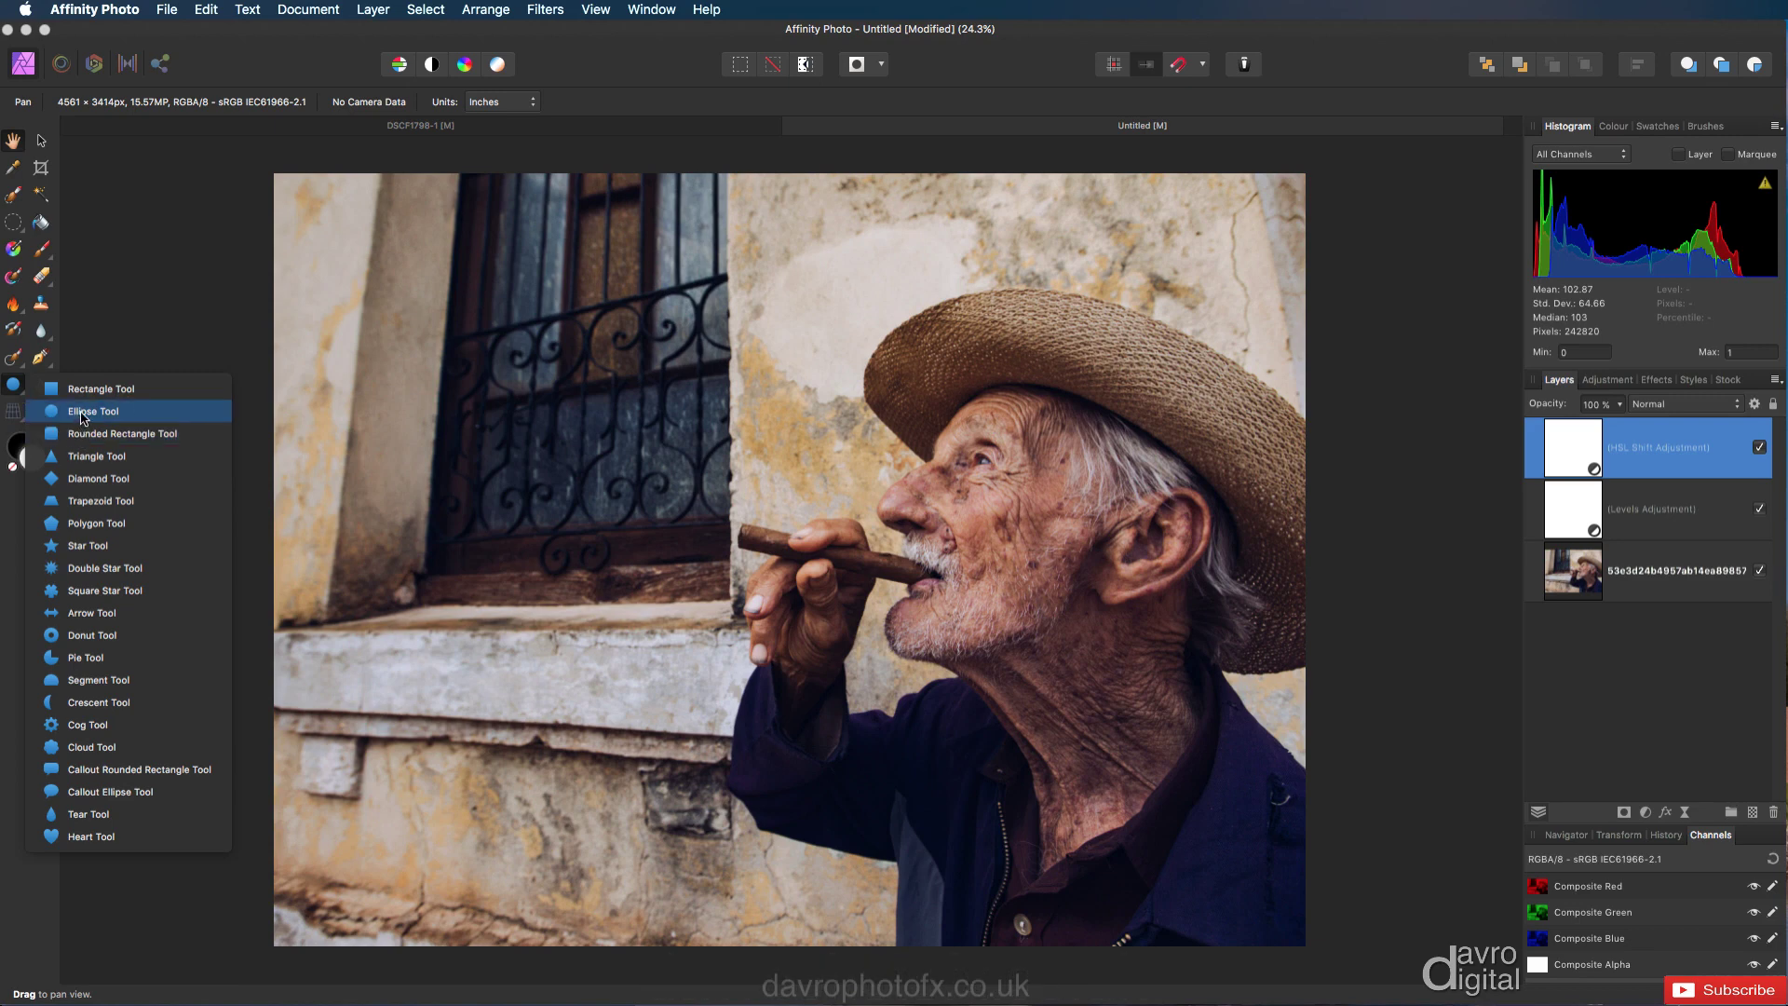
click(83, 413)
drag(305, 311, 1279, 875)
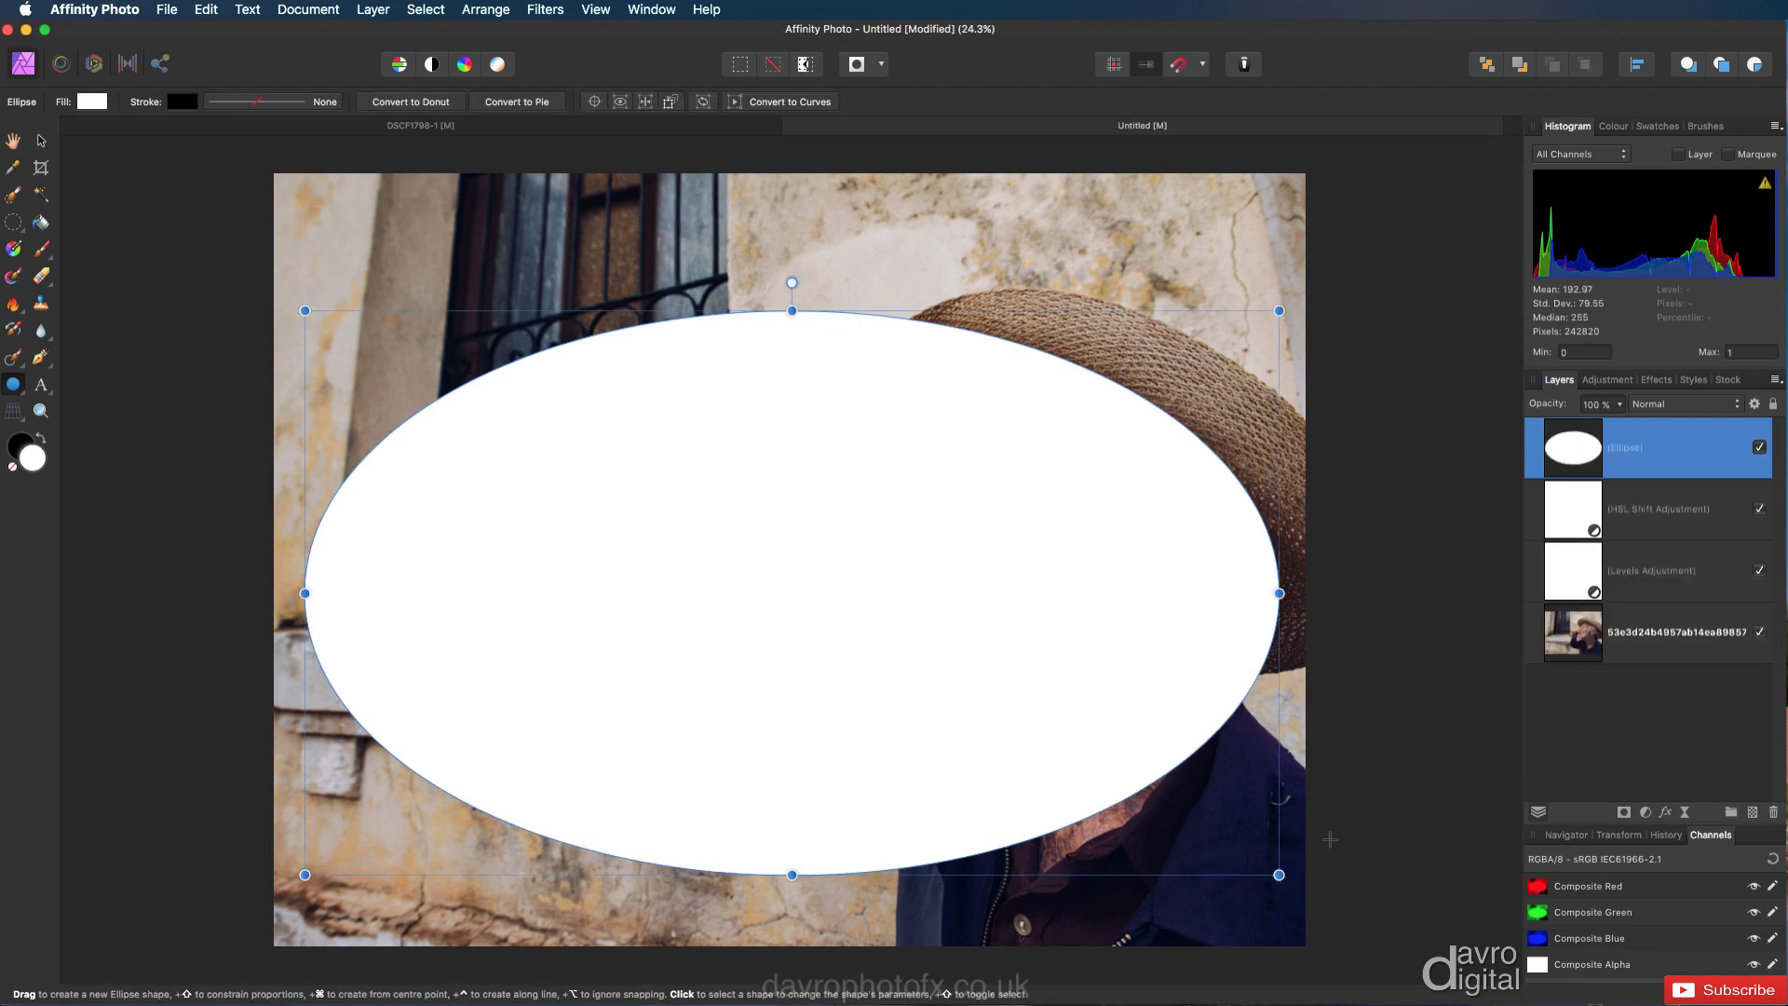
click(1662, 406)
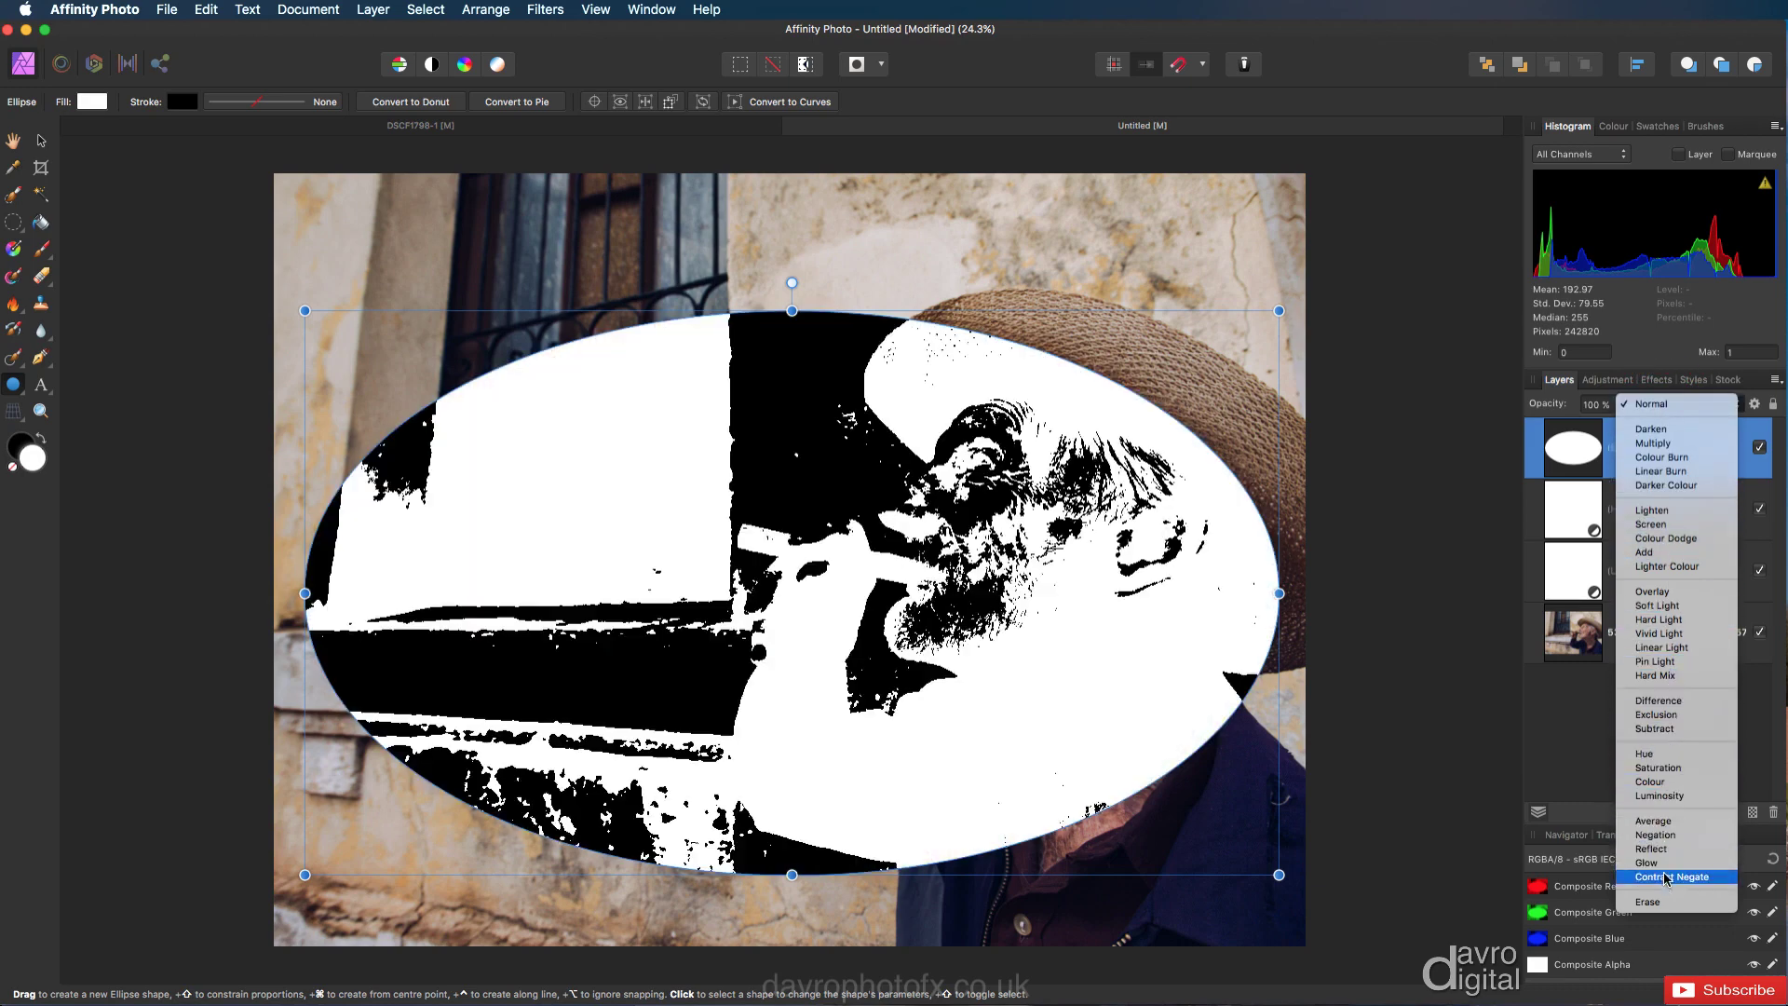
click(1662, 902)
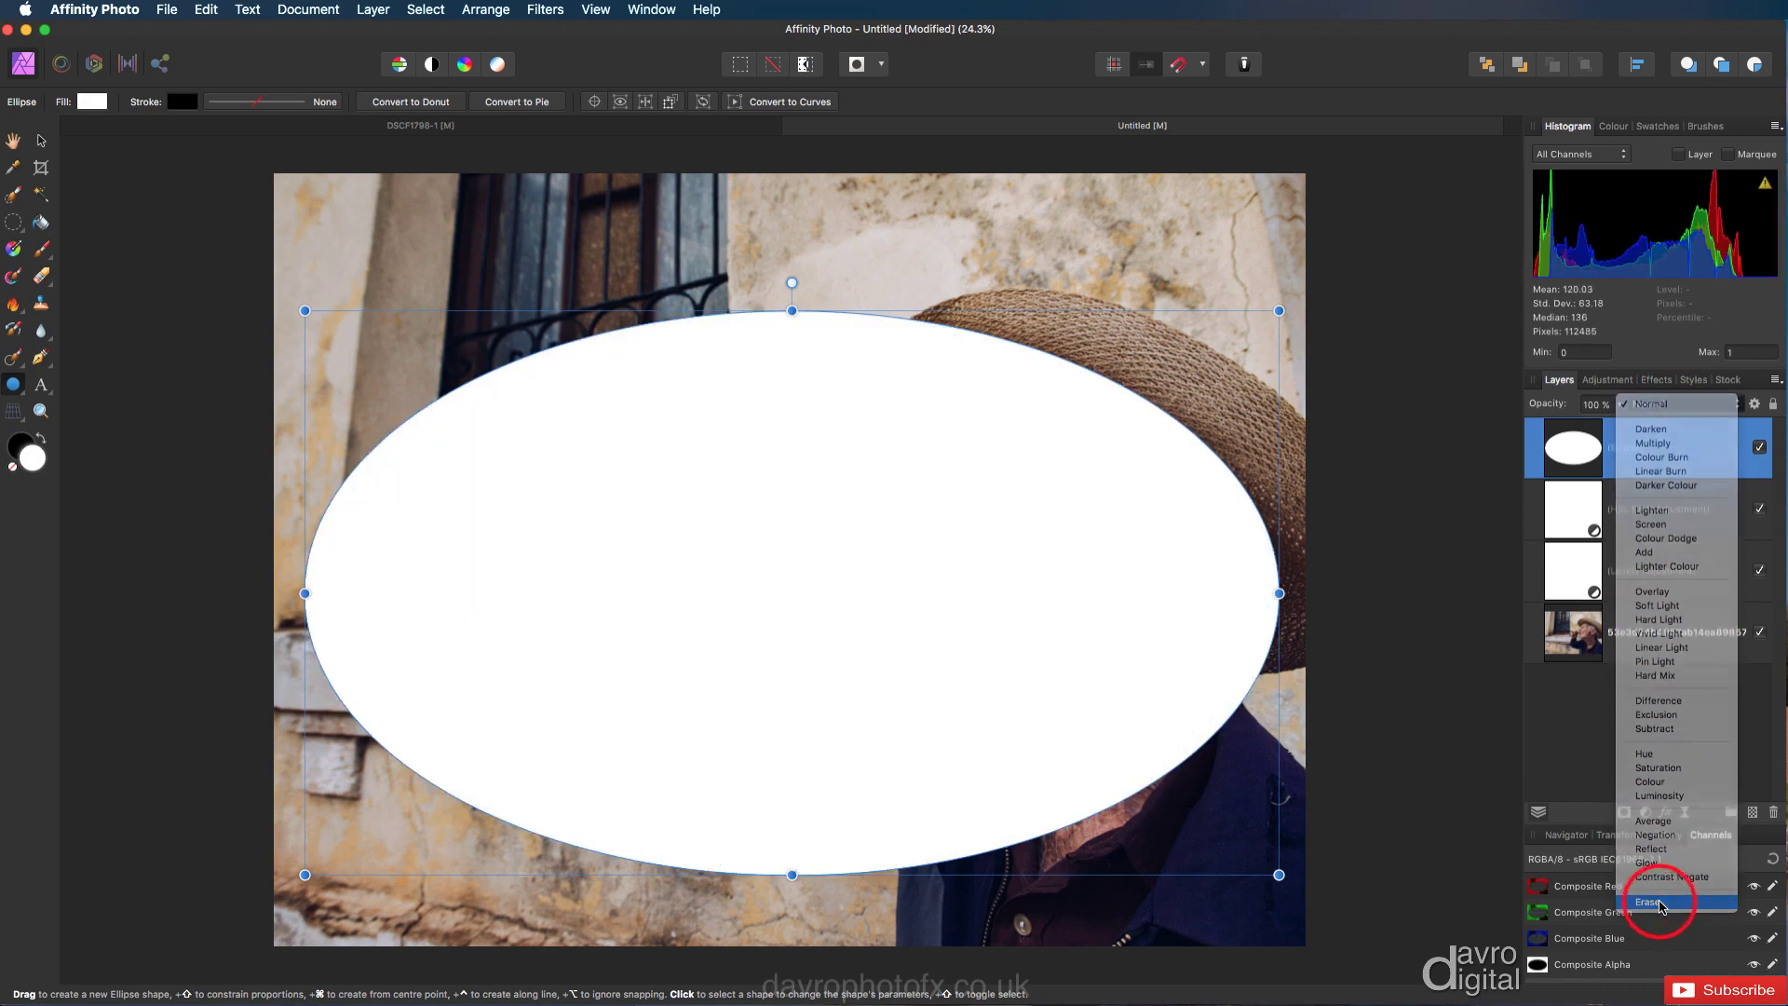
- Add an HSL adjustment above the ellipse and nest the ellipse layer inside it
click(1644, 812)
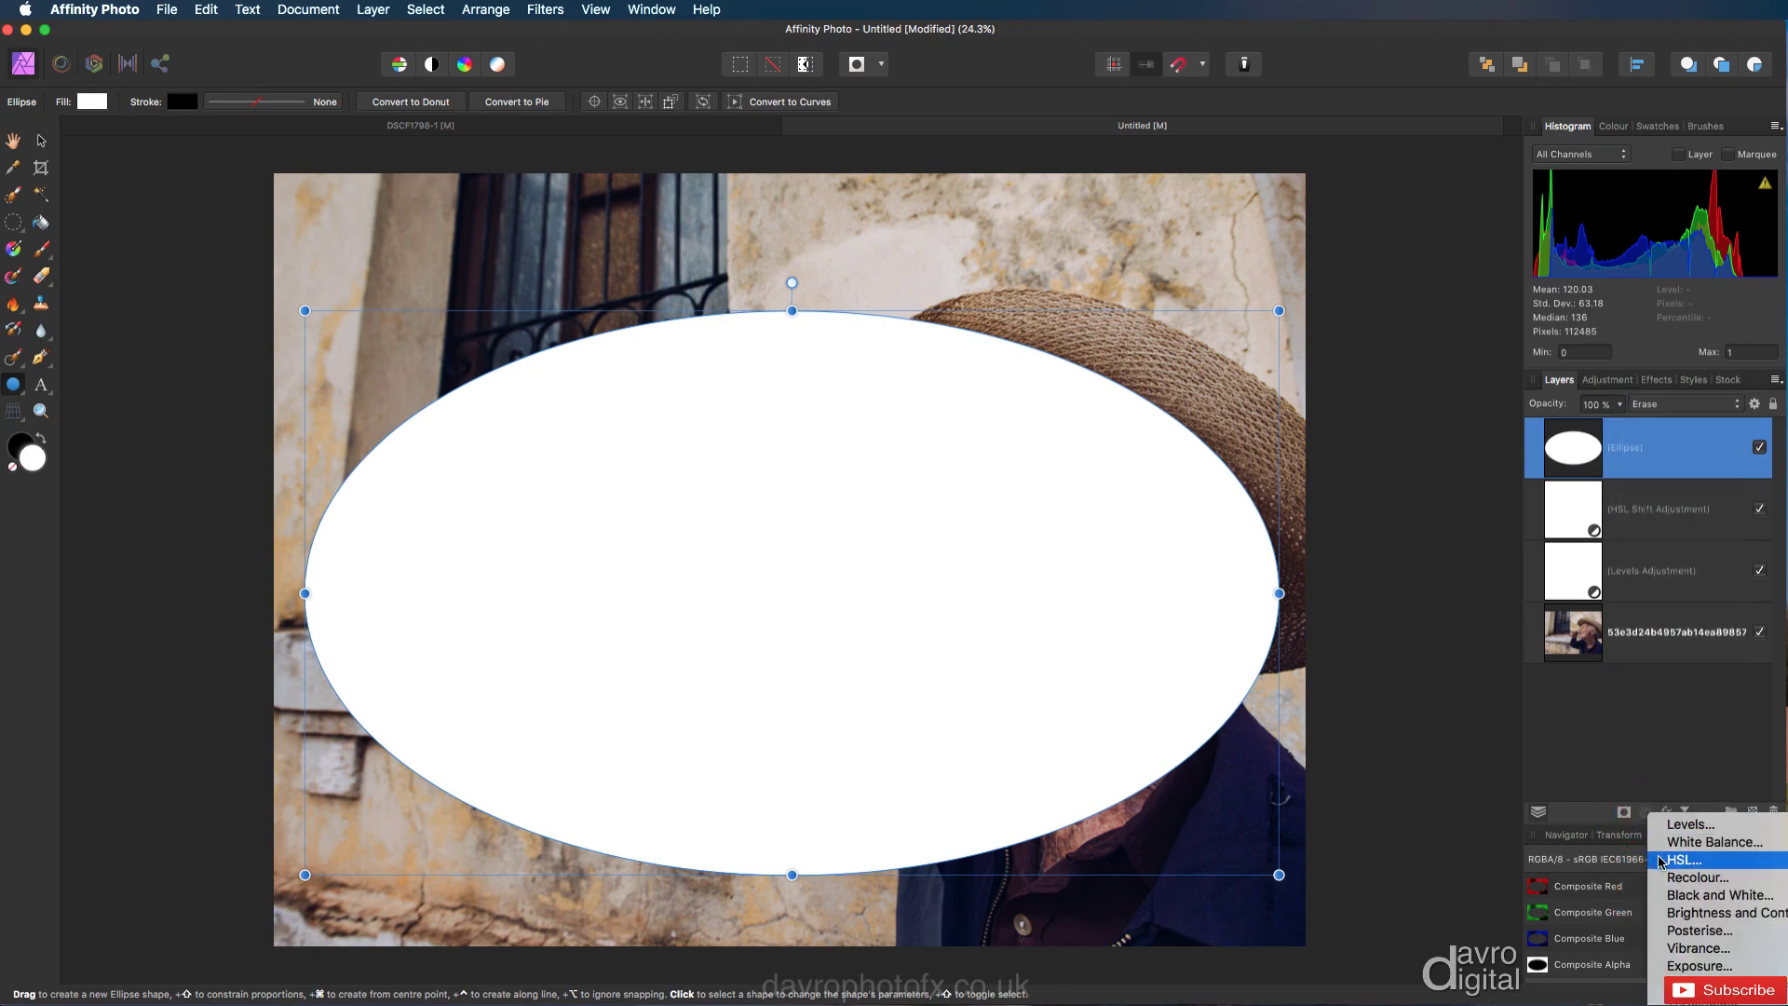
click(1660, 859)
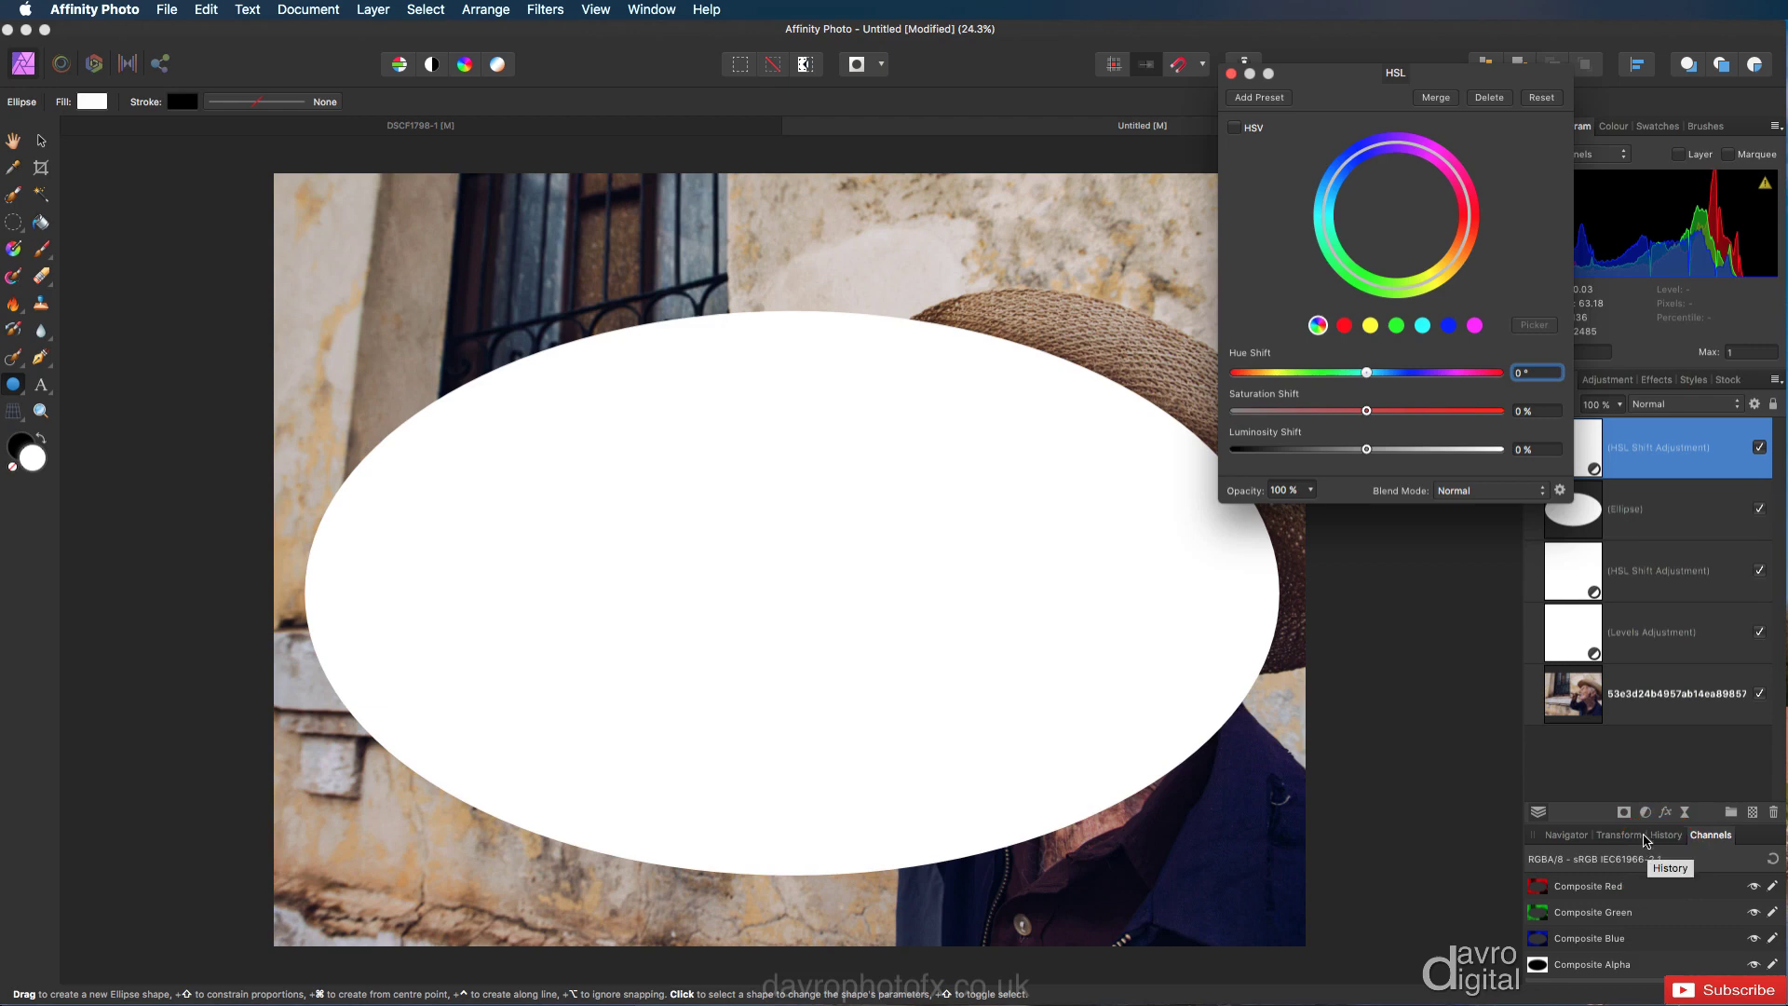
drag(1466, 84, 1406, 70)
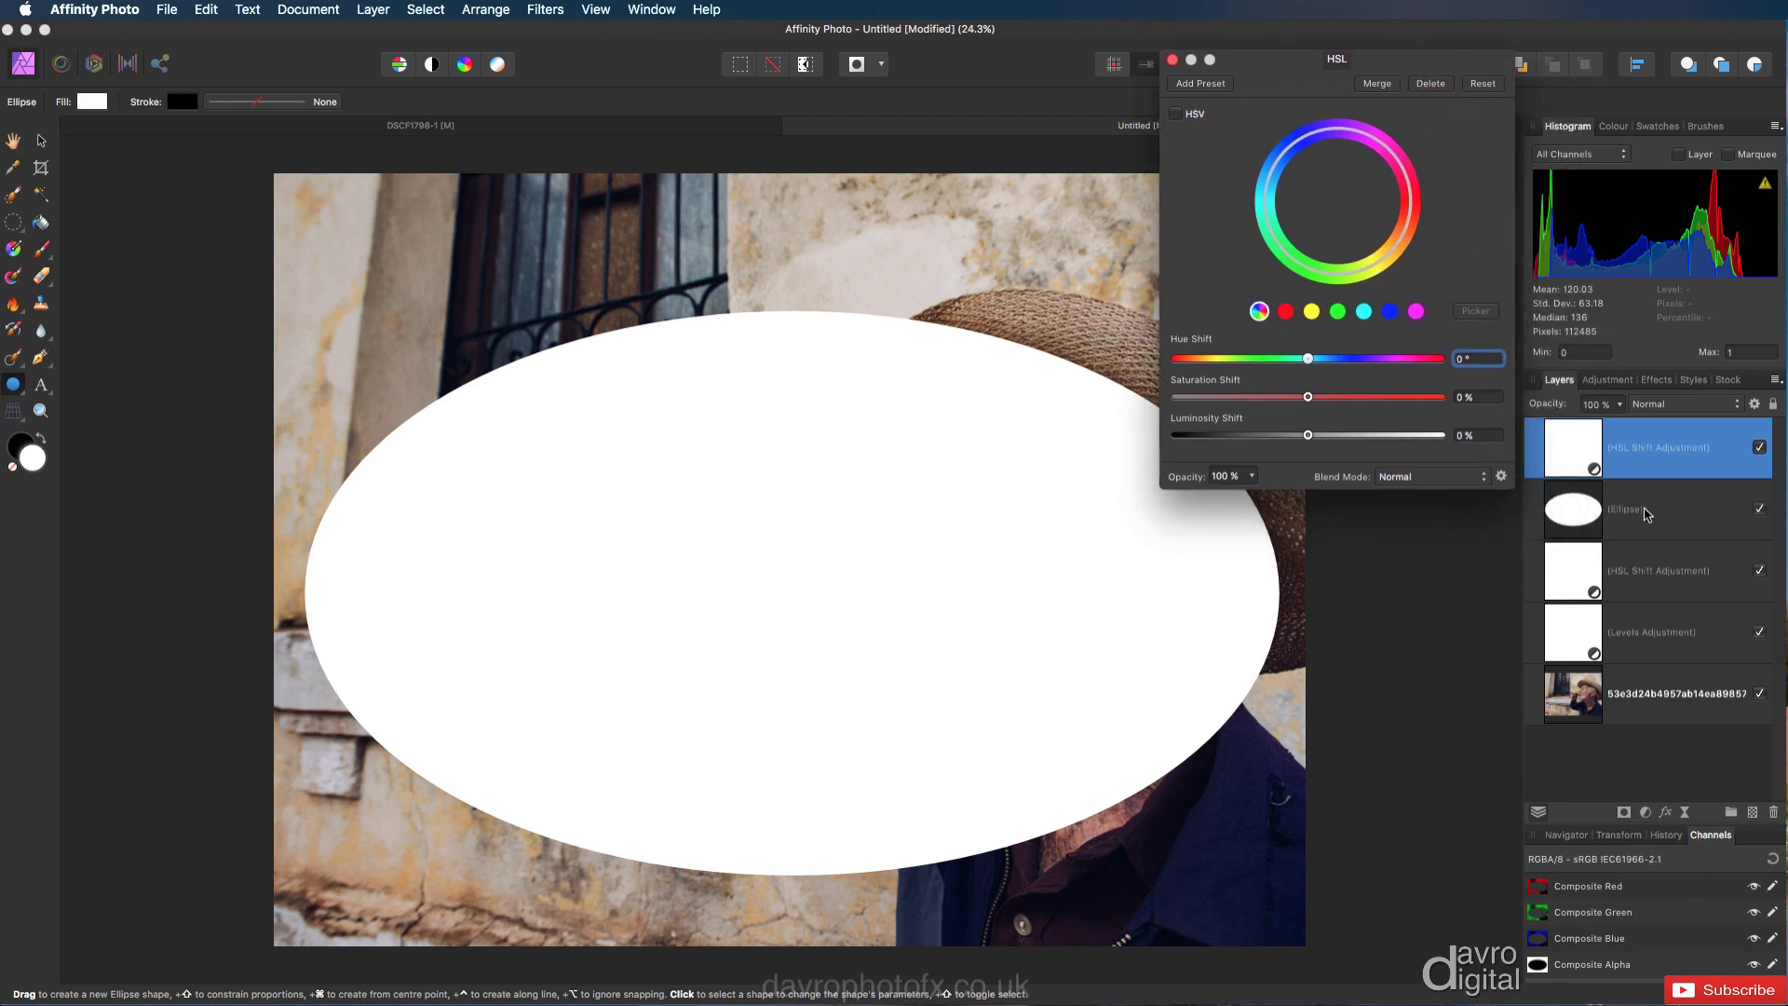
click(1644, 514)
drag(1636, 520, 1654, 451)
click(1535, 453)
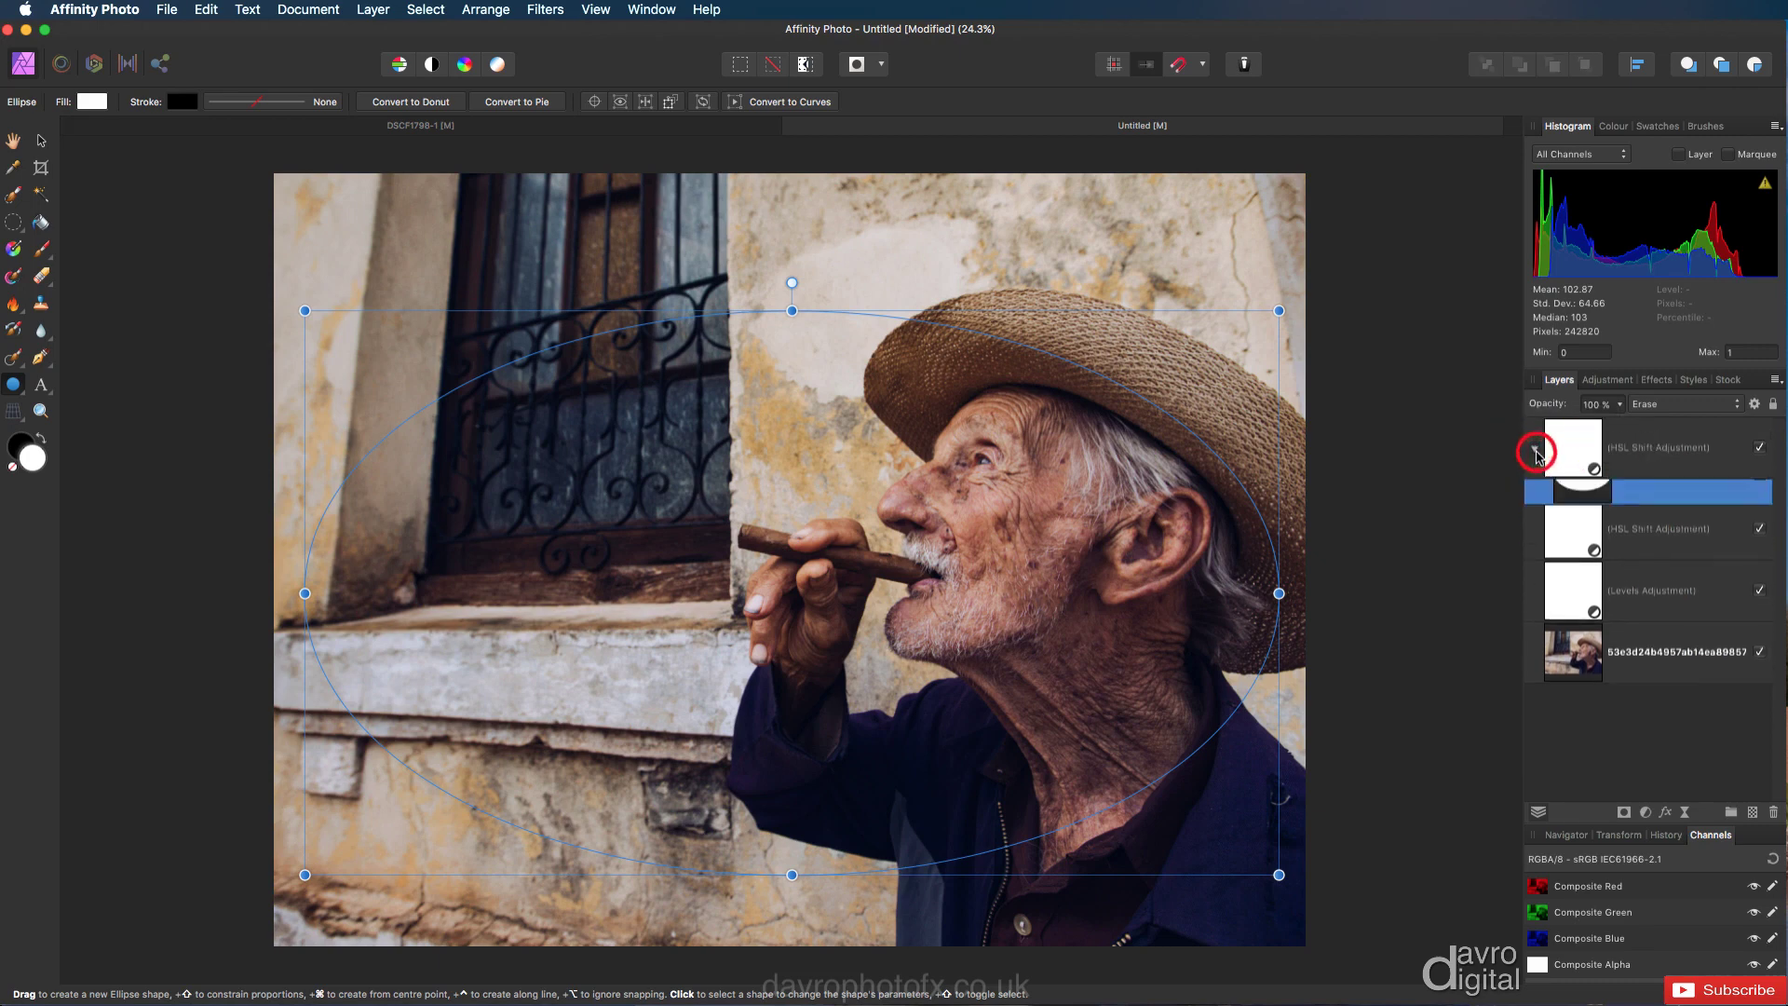
click(1536, 453)
- Darken the area outside the ellipse by setting the new HSL adjustment's luminosity shift to -64%, and close its settings
double_click(1564, 447)
drag(1352, 69, 1409, 29)
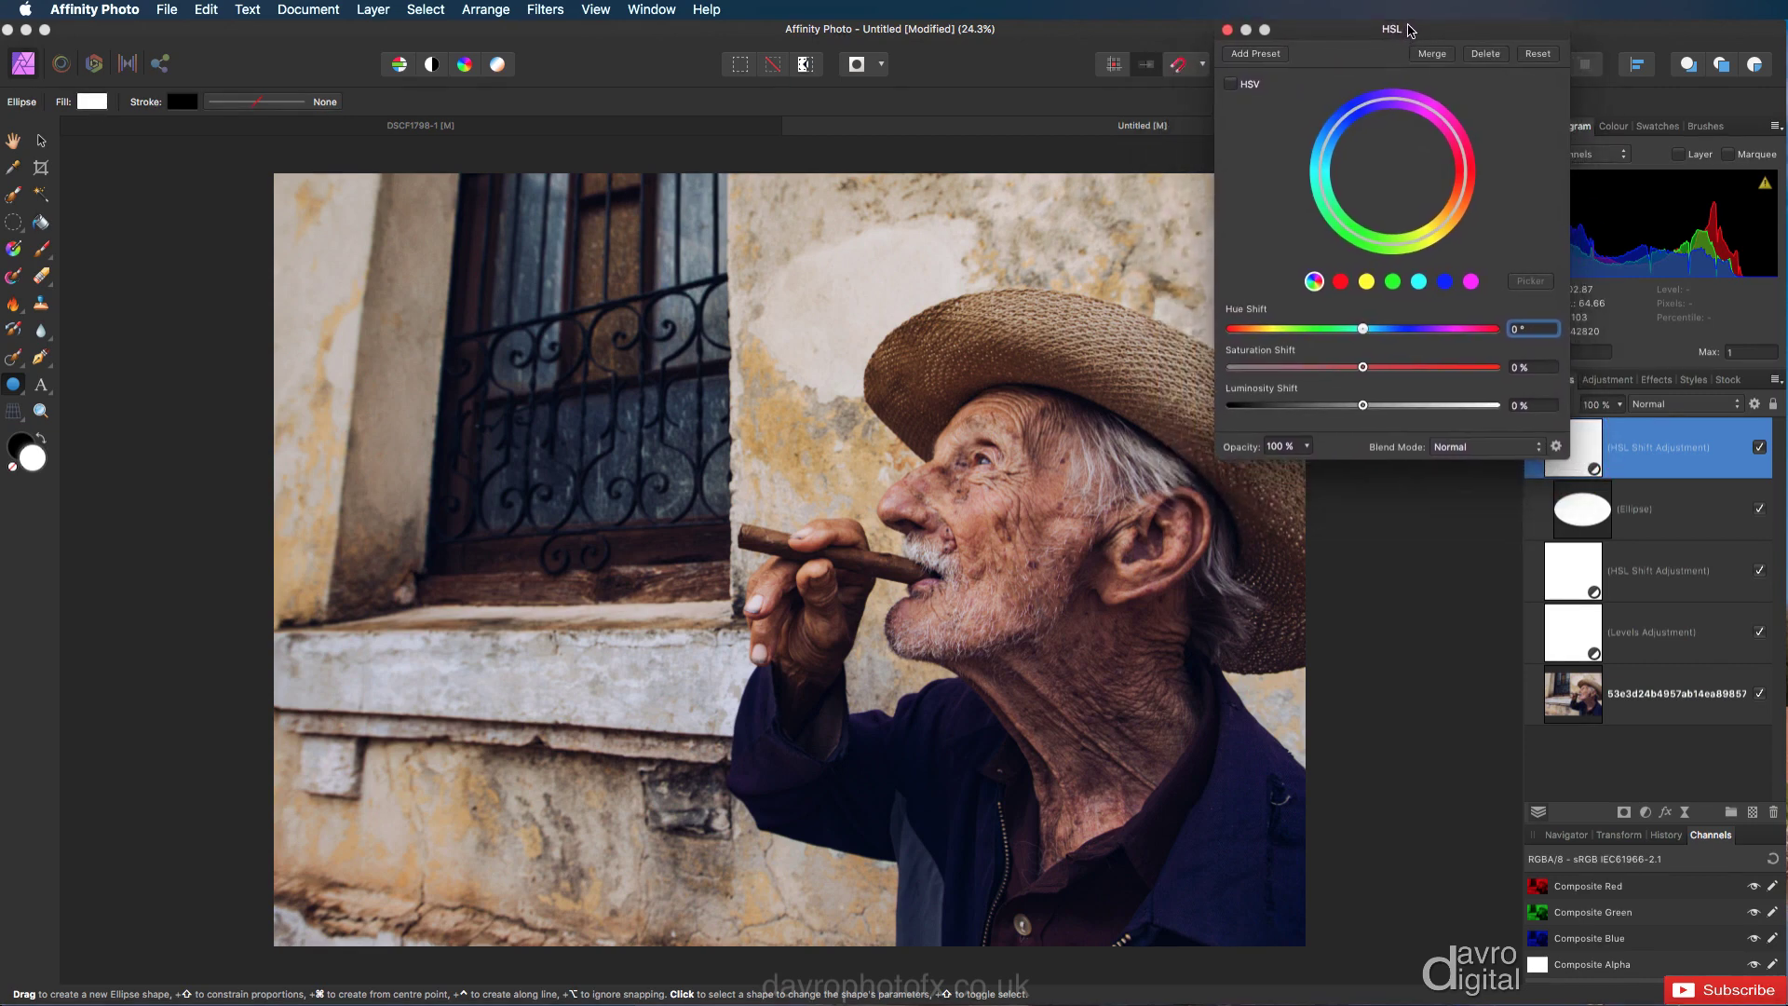
drag(1363, 406, 1283, 411)
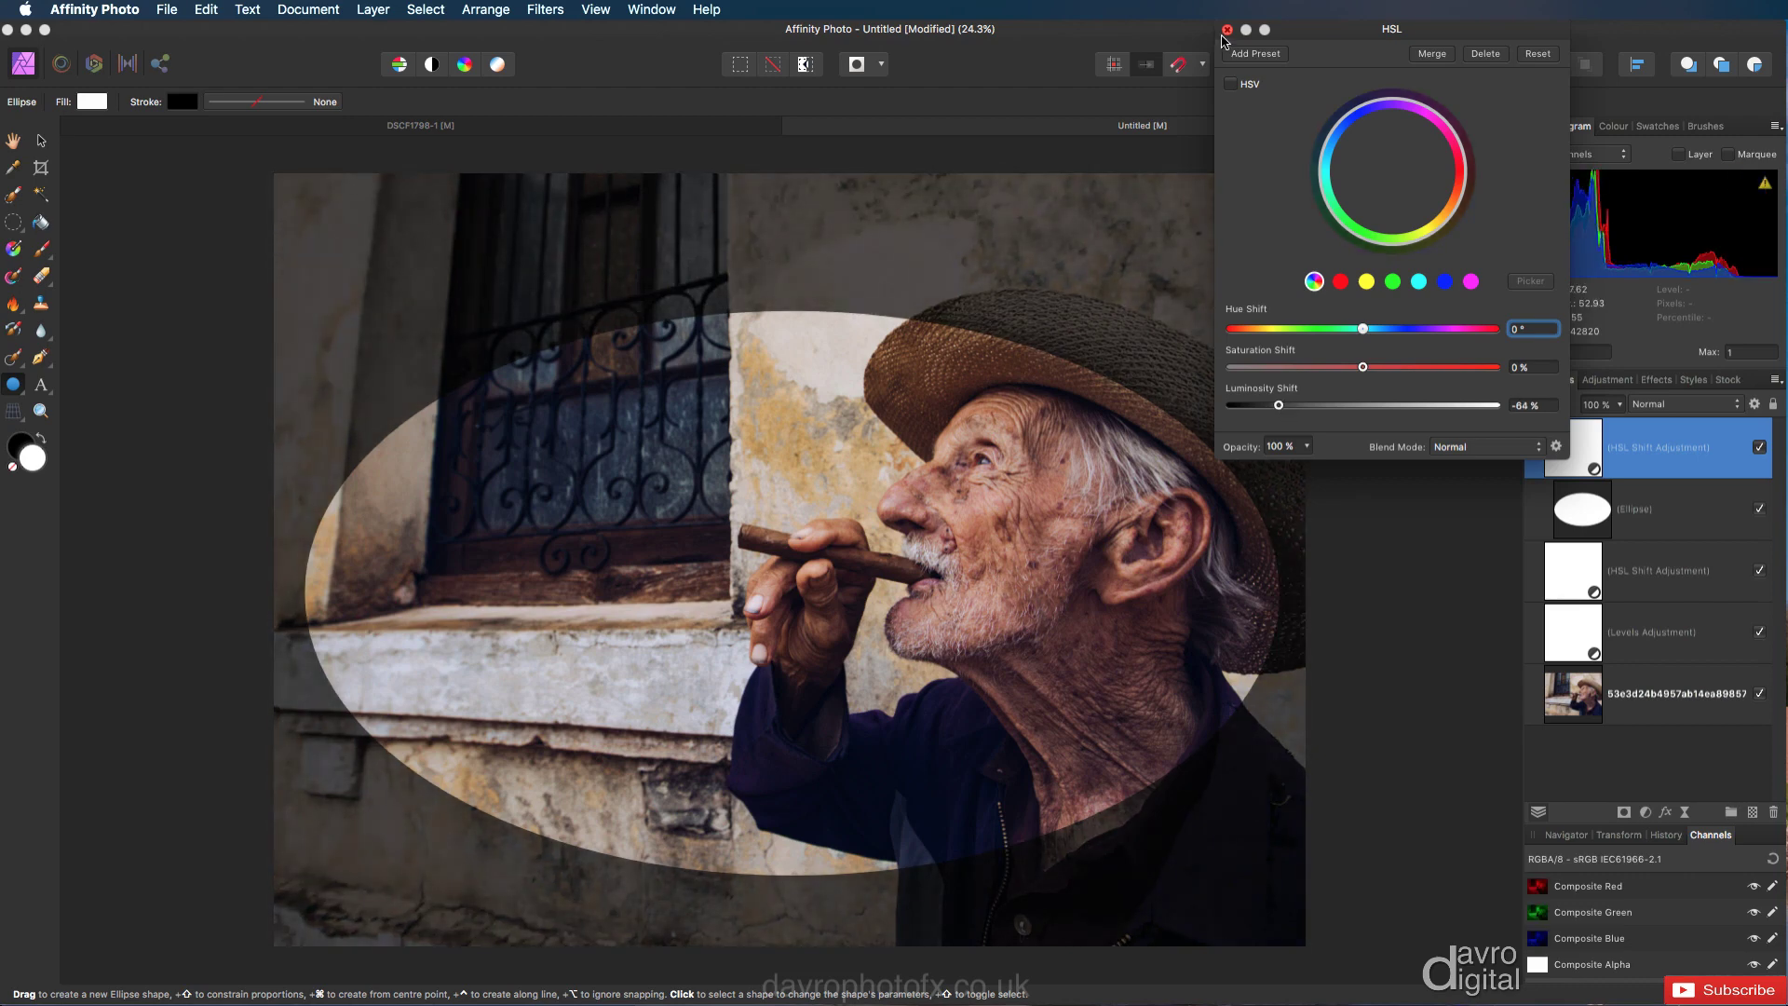
click(1227, 31)
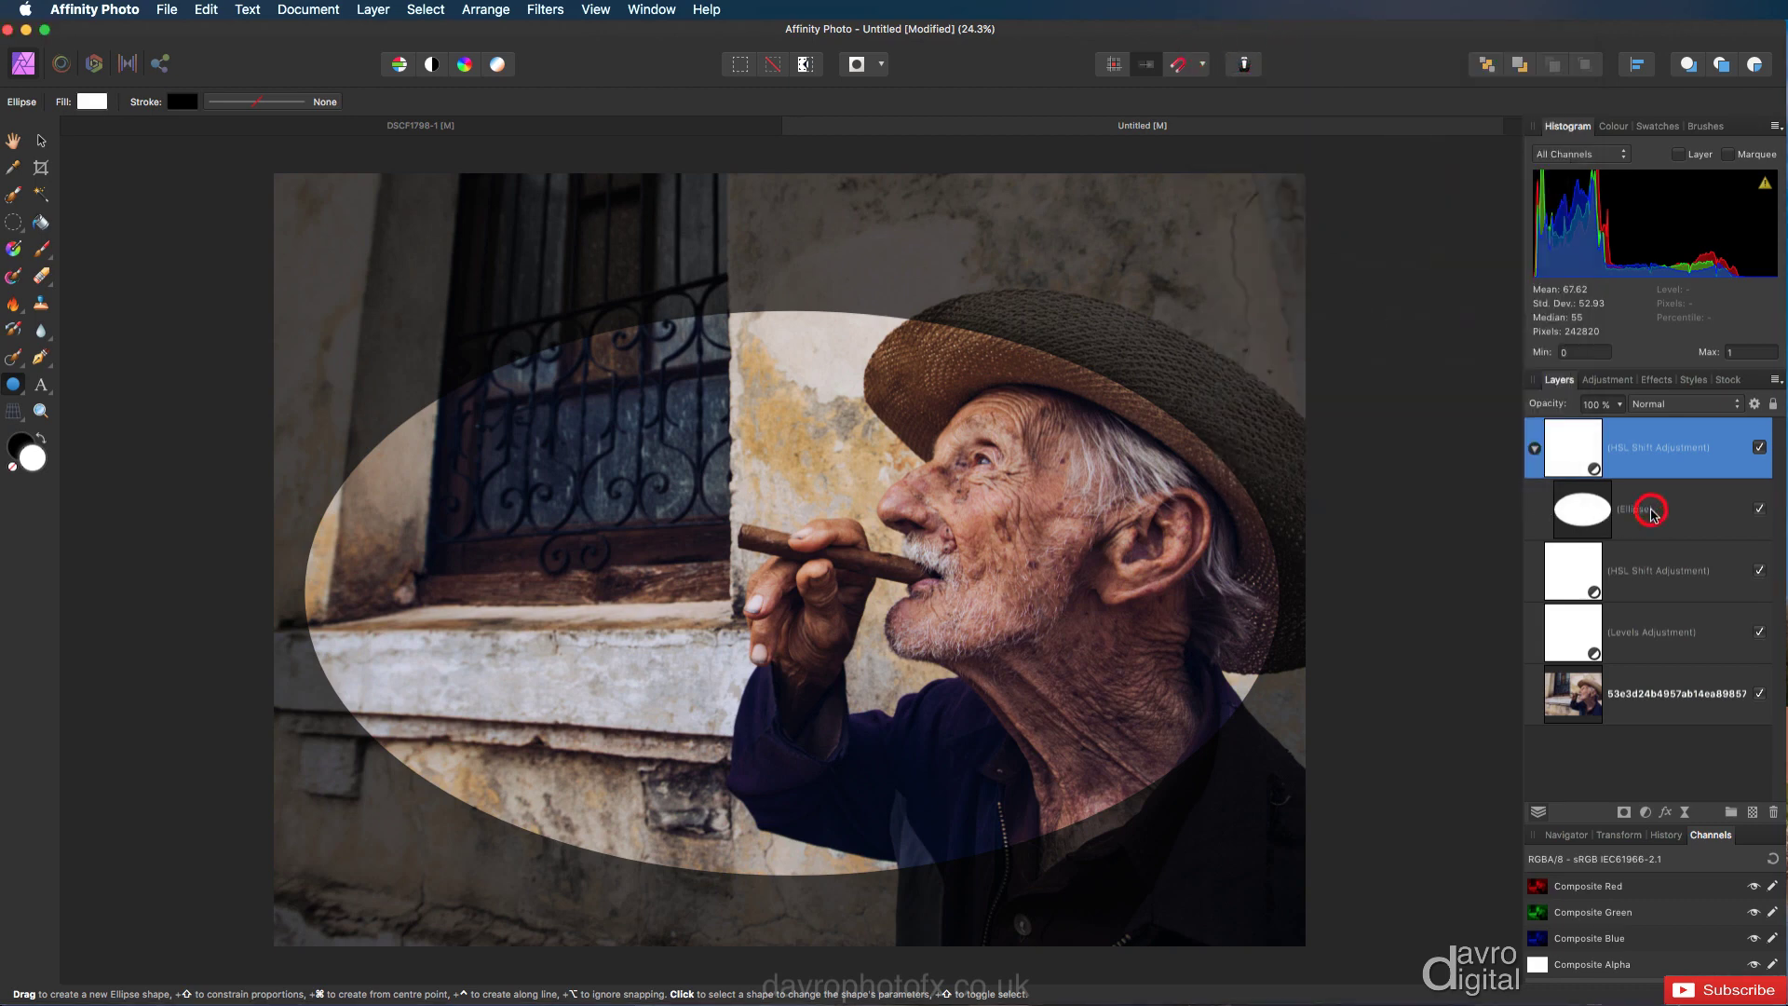
- Add a live Gaussian Blur filter to the nested ellipse layer and place its settings clear of the photo
click(1653, 515)
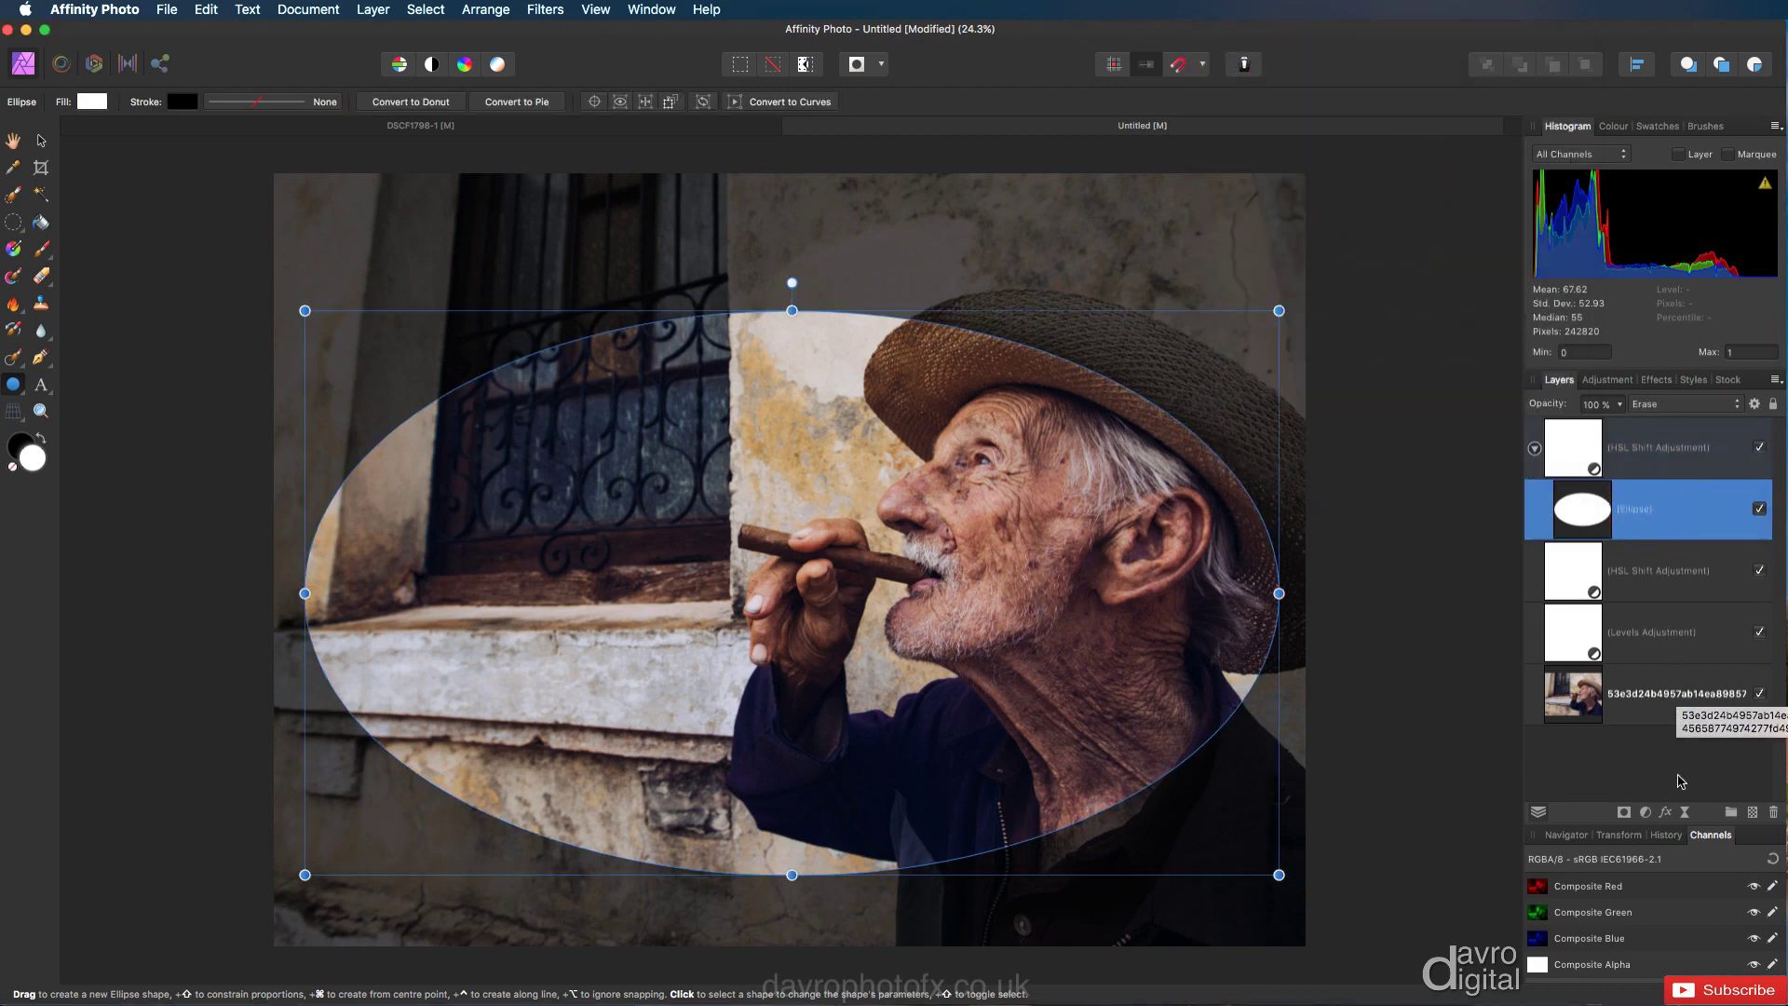
click(1685, 814)
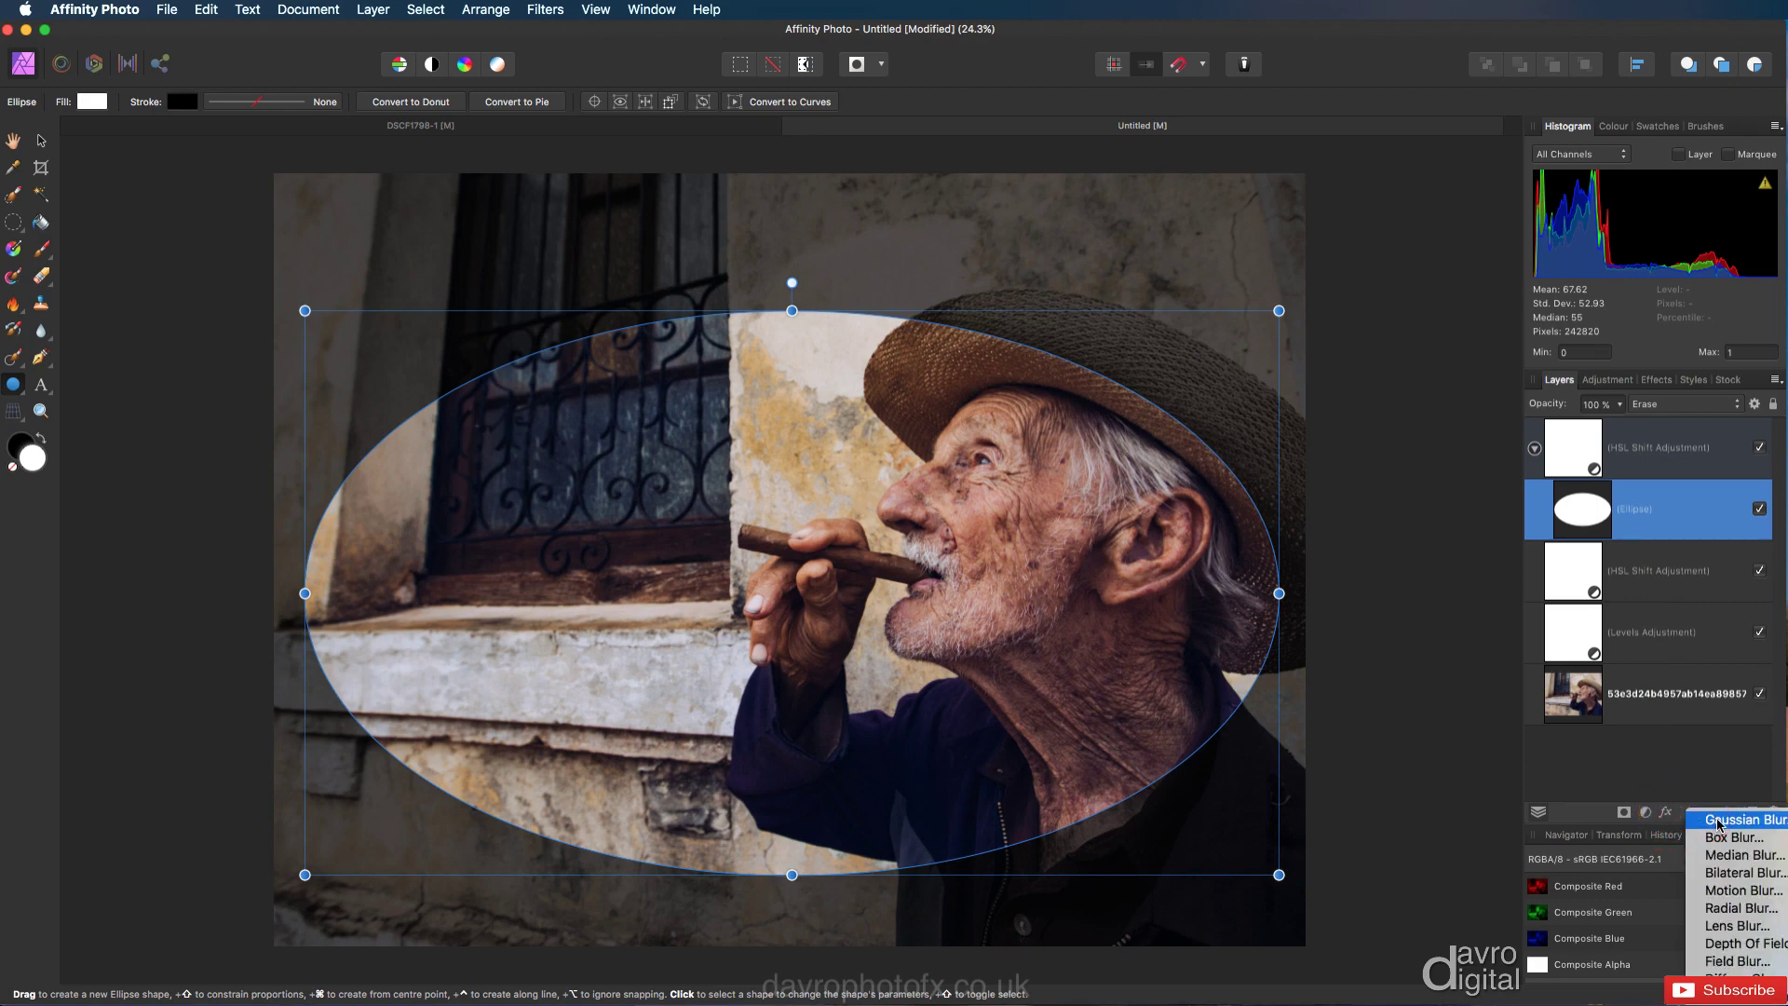
click(1719, 821)
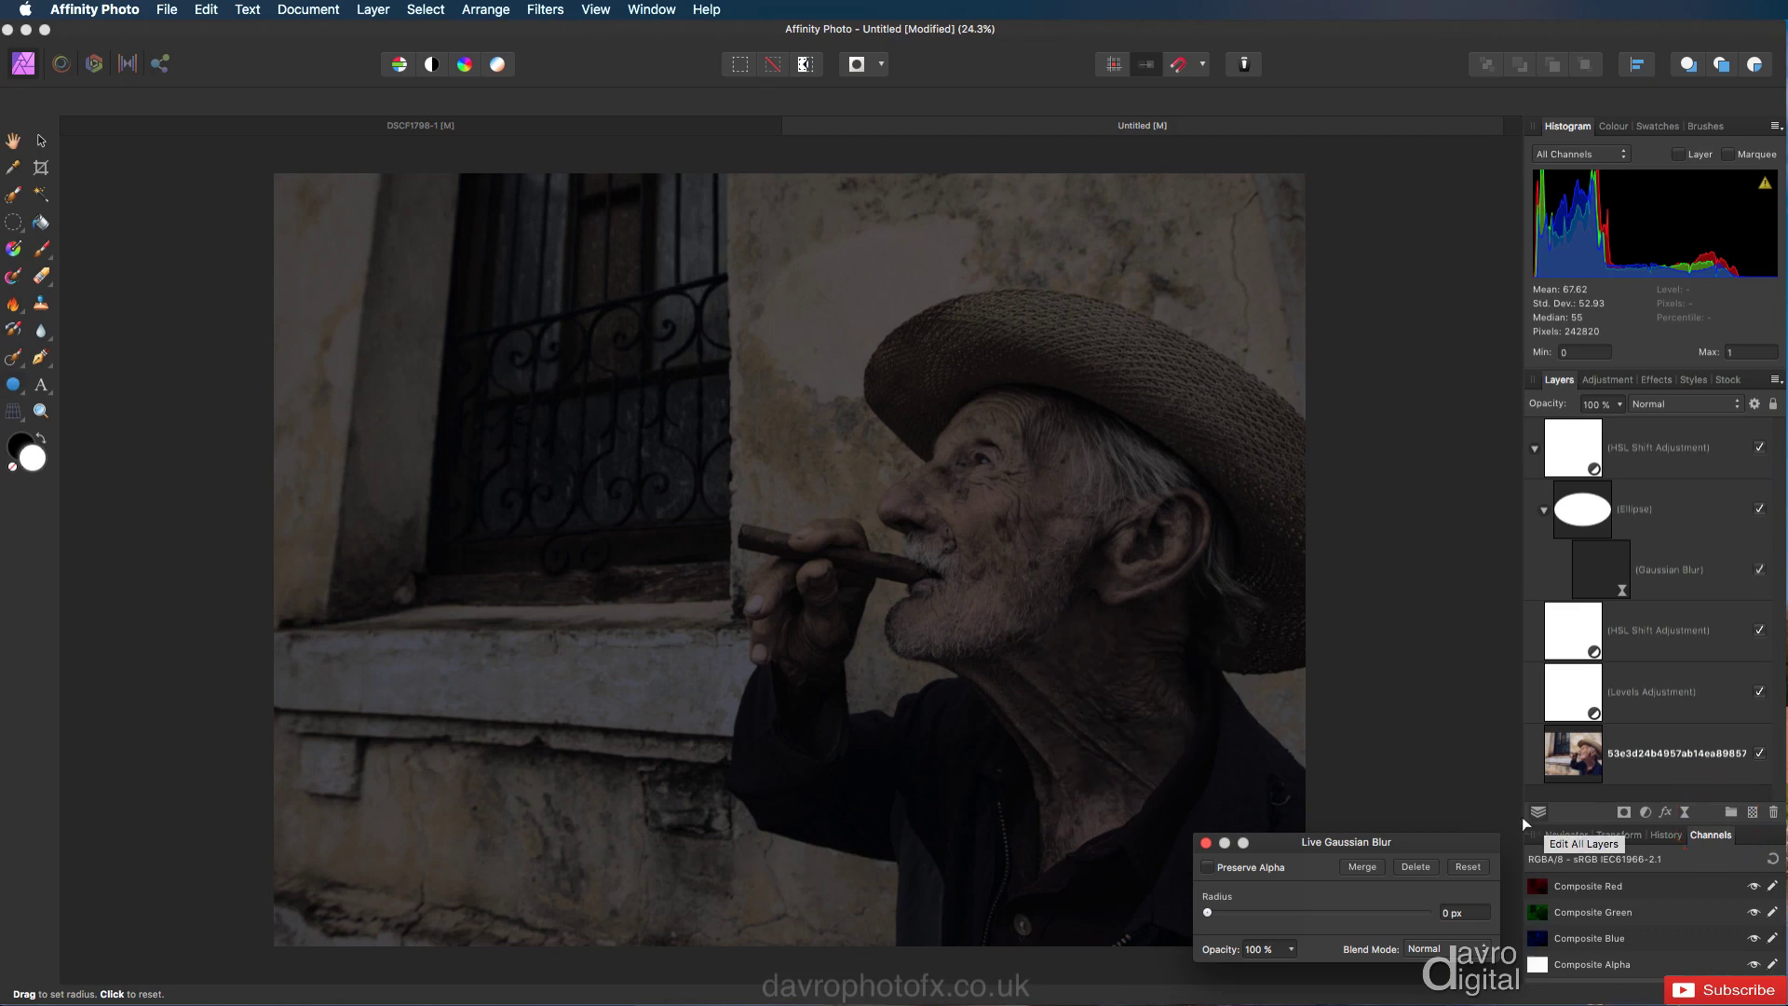
drag(1390, 840, 1520, 198)
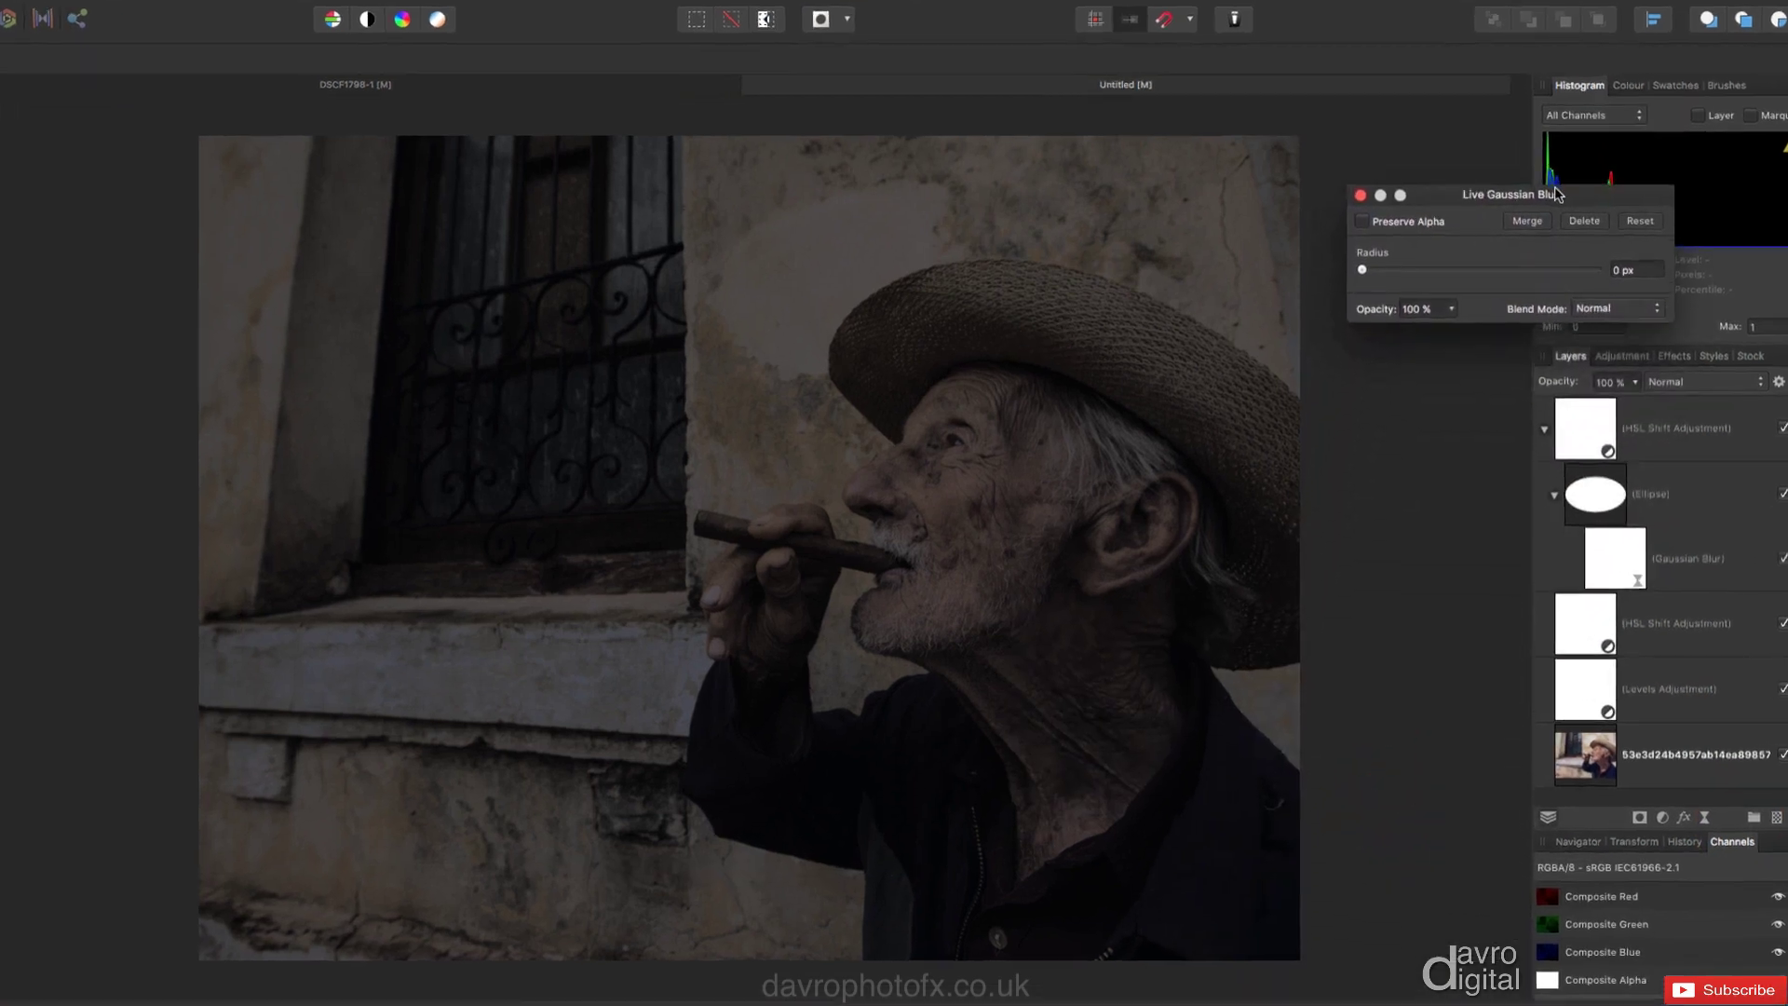
drag(1550, 73, 1539, 49)
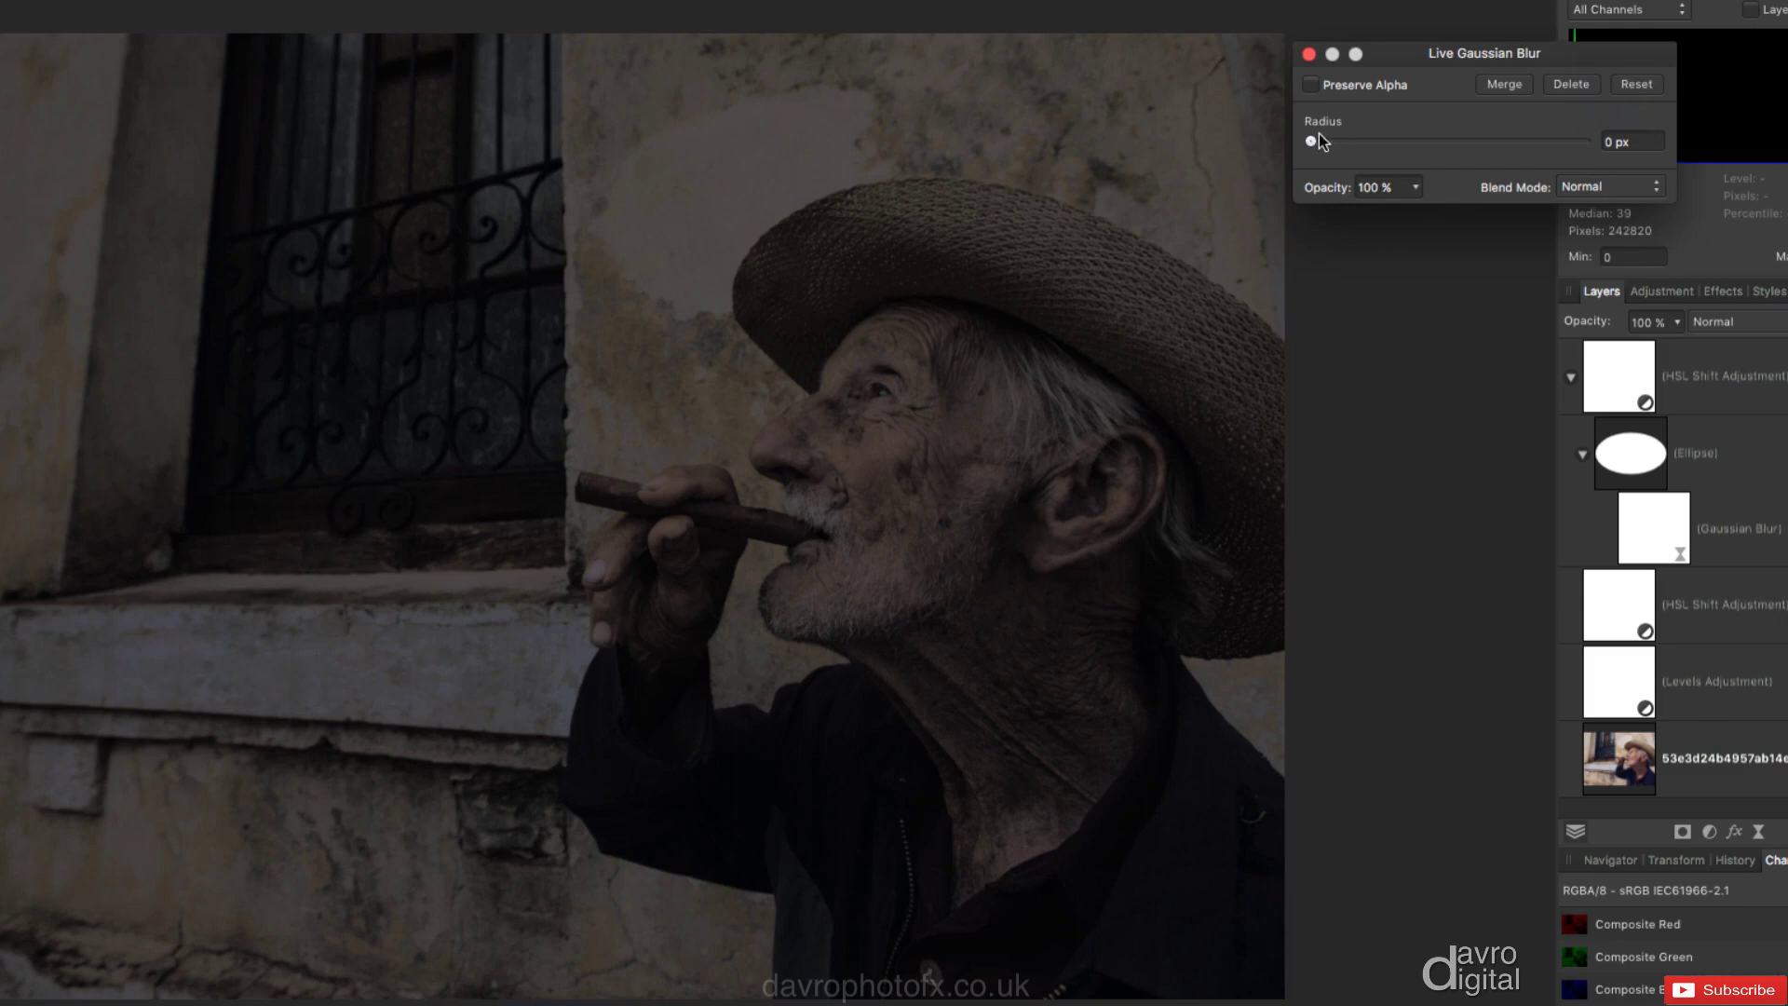
- Set the Gaussian Blur radius to 150 px, close its settings, and collapse the ellipse layer
drag(1469, 140, 1576, 160)
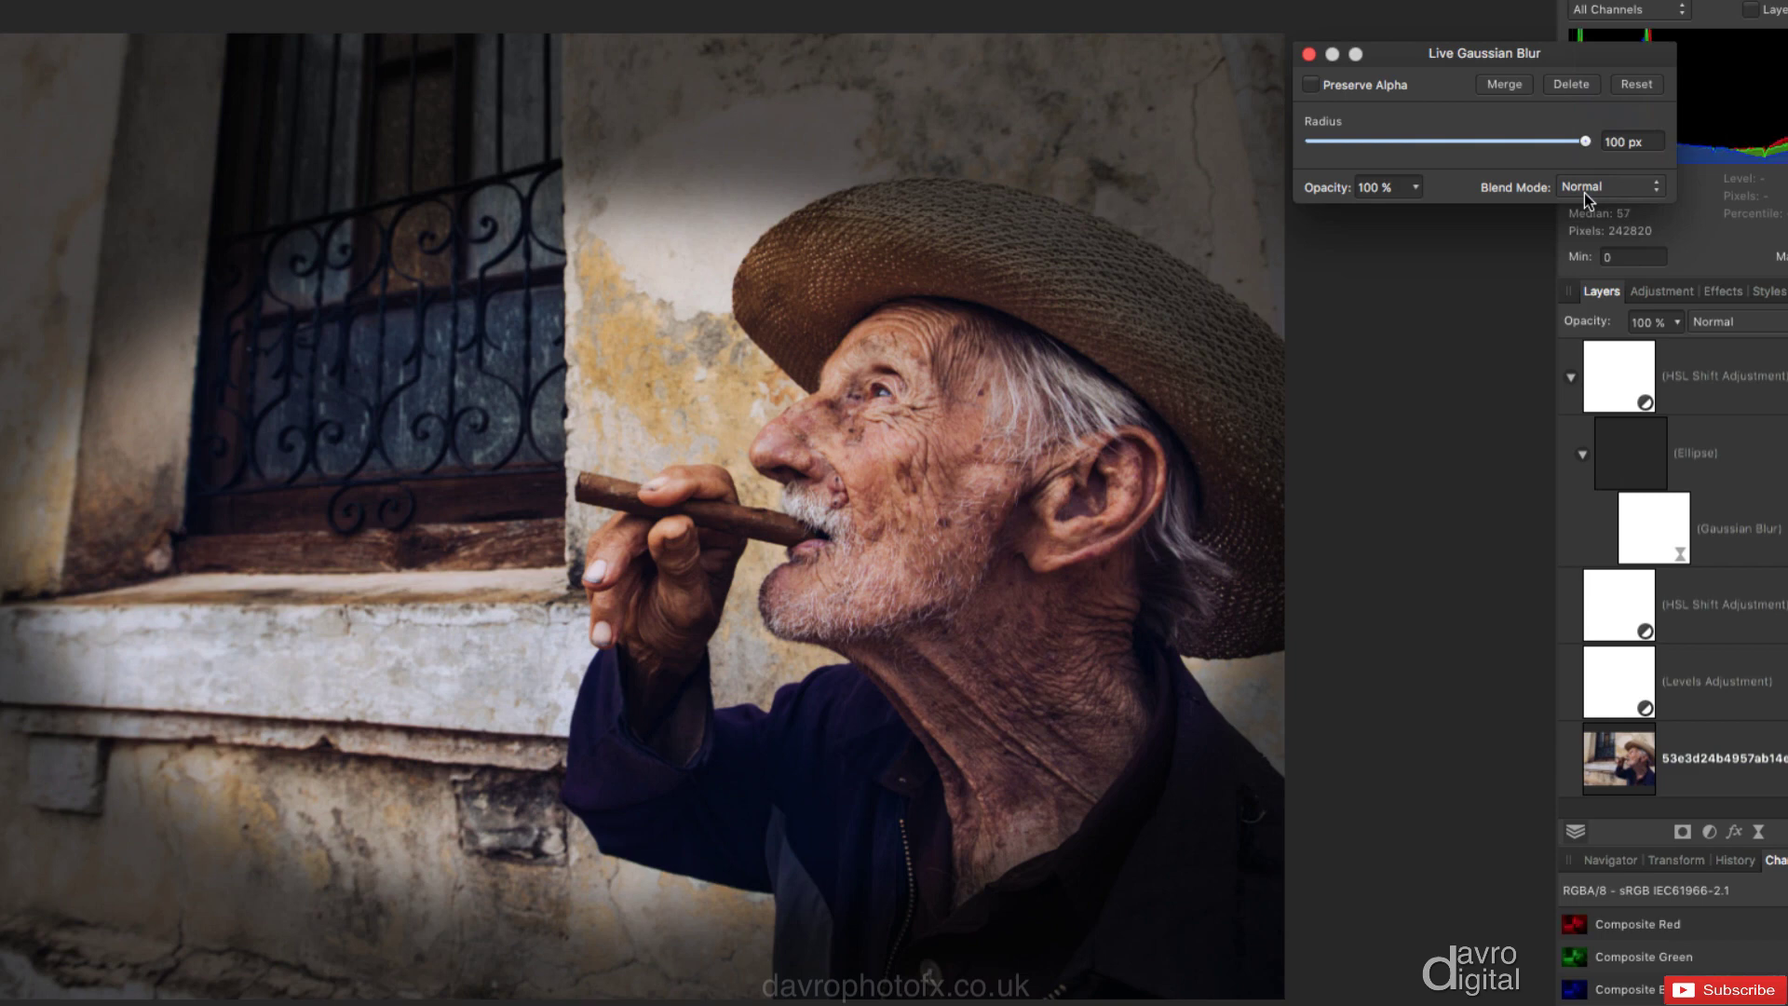
click(1618, 142)
key(BackSpace)
click(1434, 121)
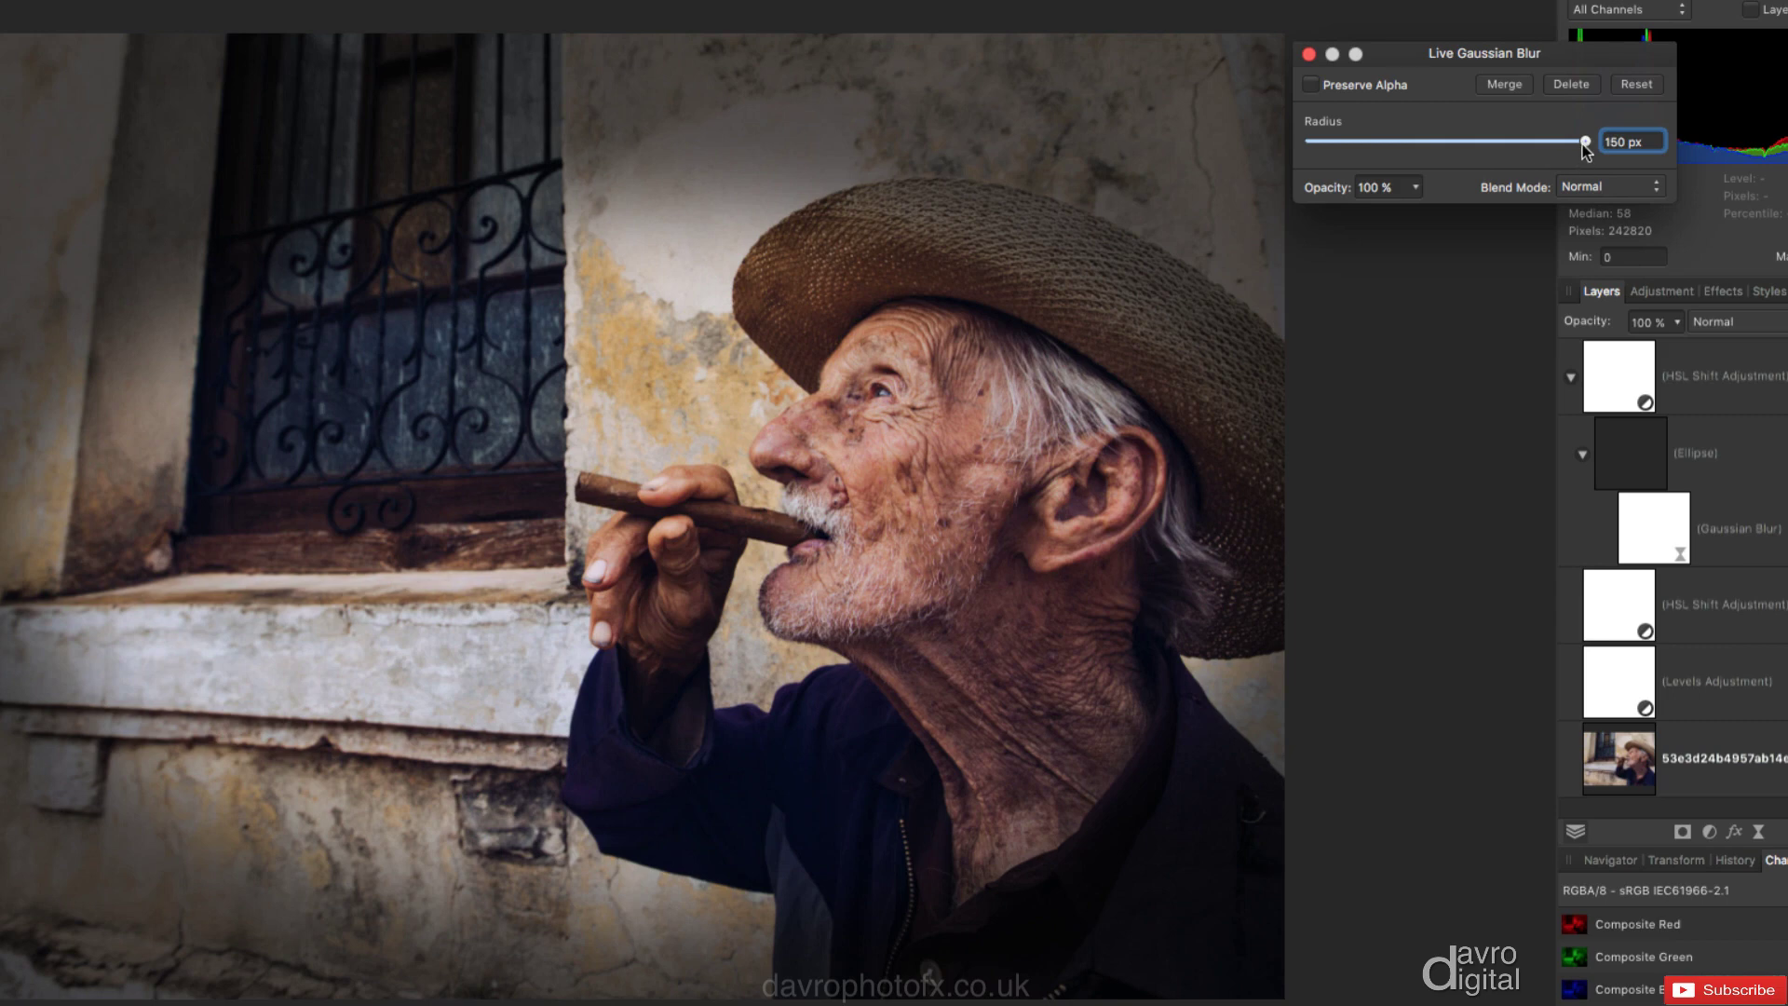
click(1309, 54)
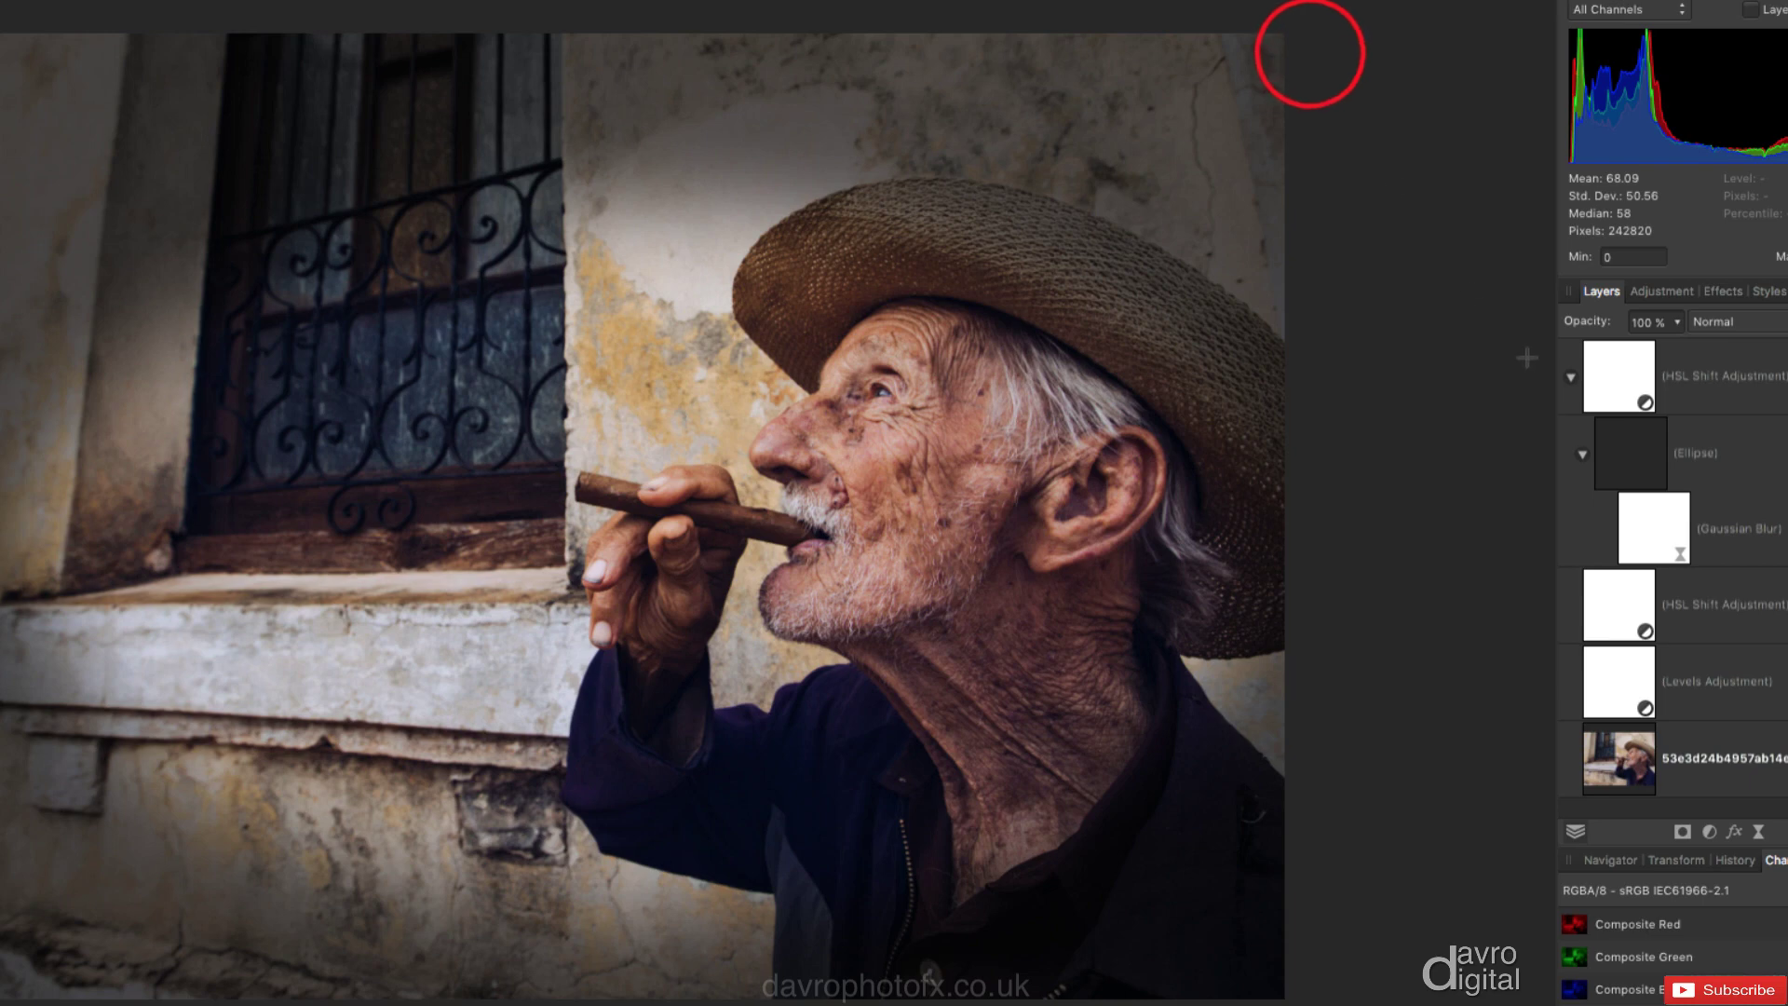
click(1581, 458)
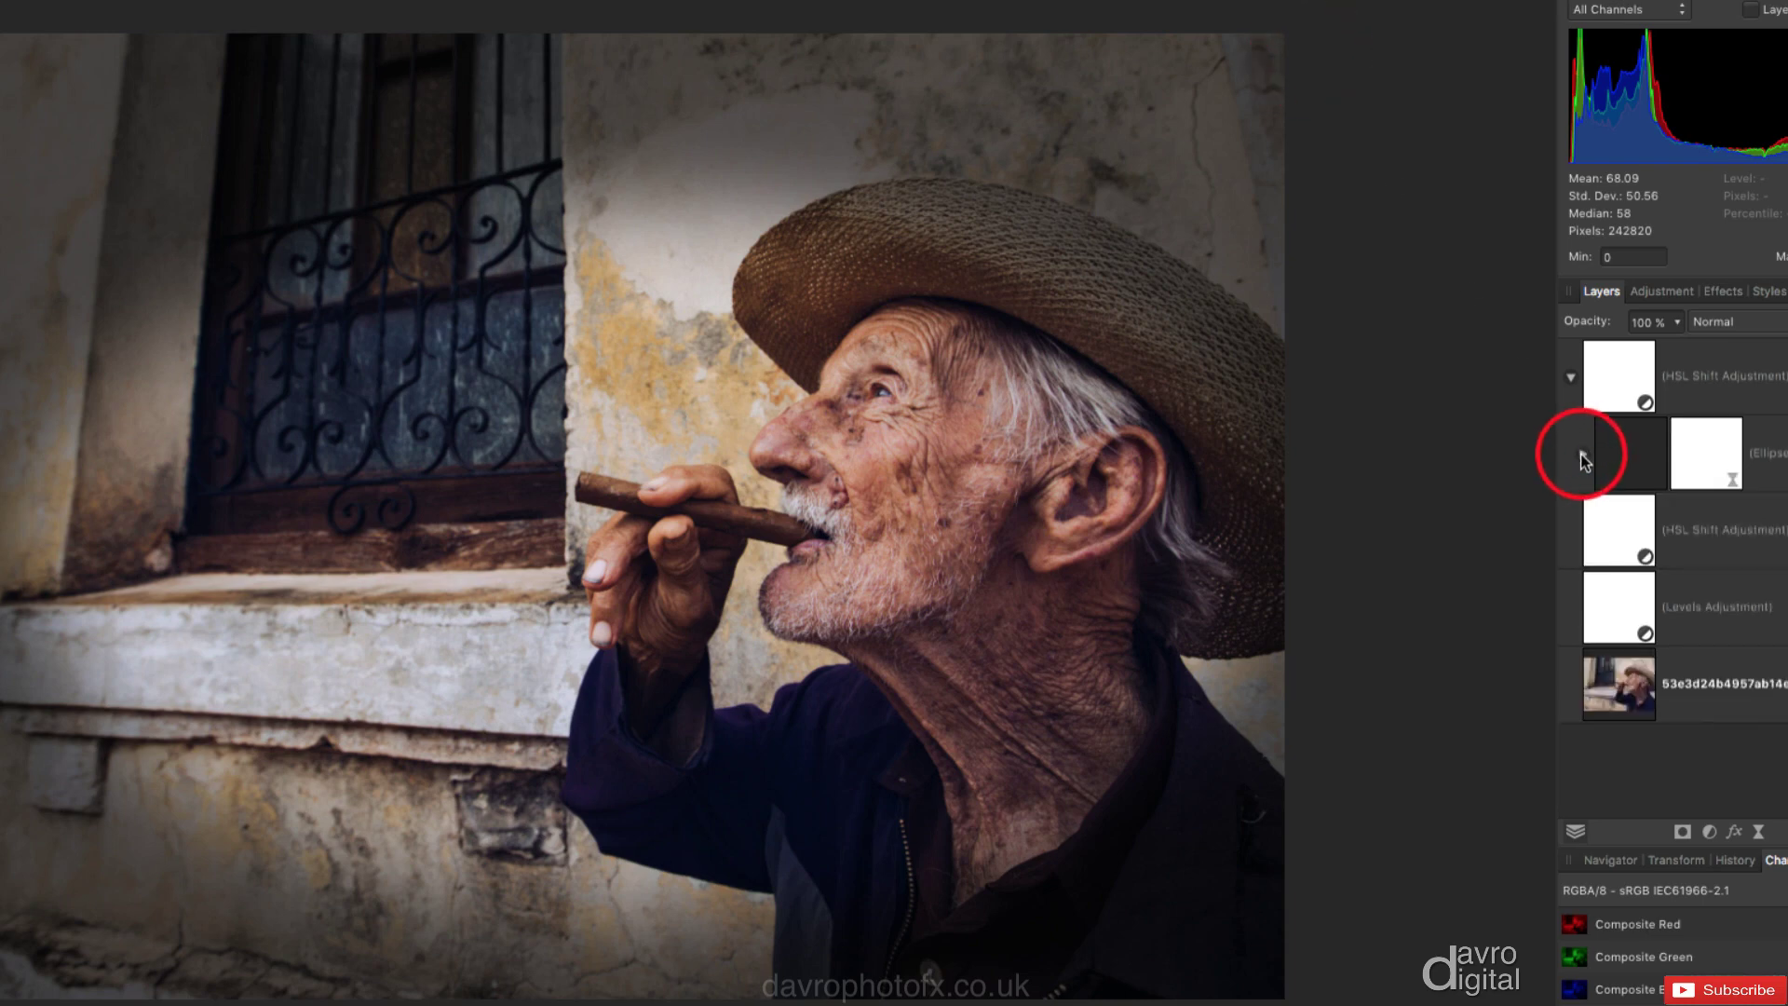
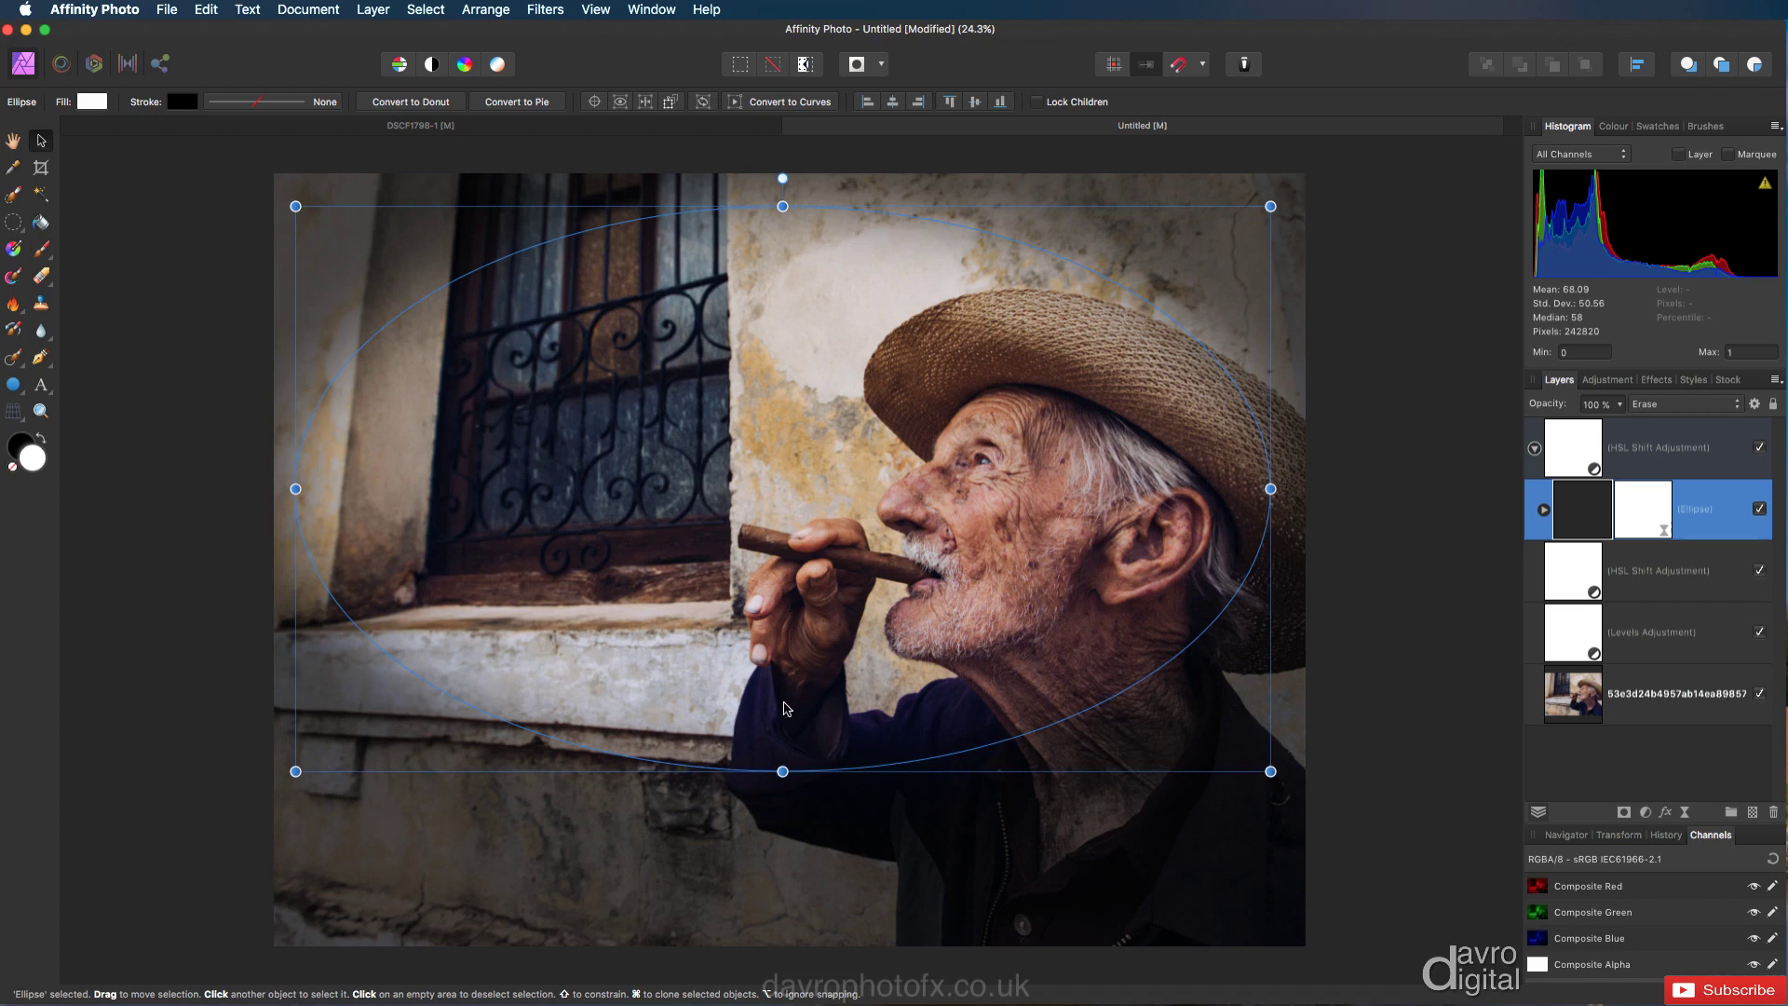
- Make the blurred ellipse taller and narrower, and move it over the man's face and hat
drag(782, 770, 786, 819)
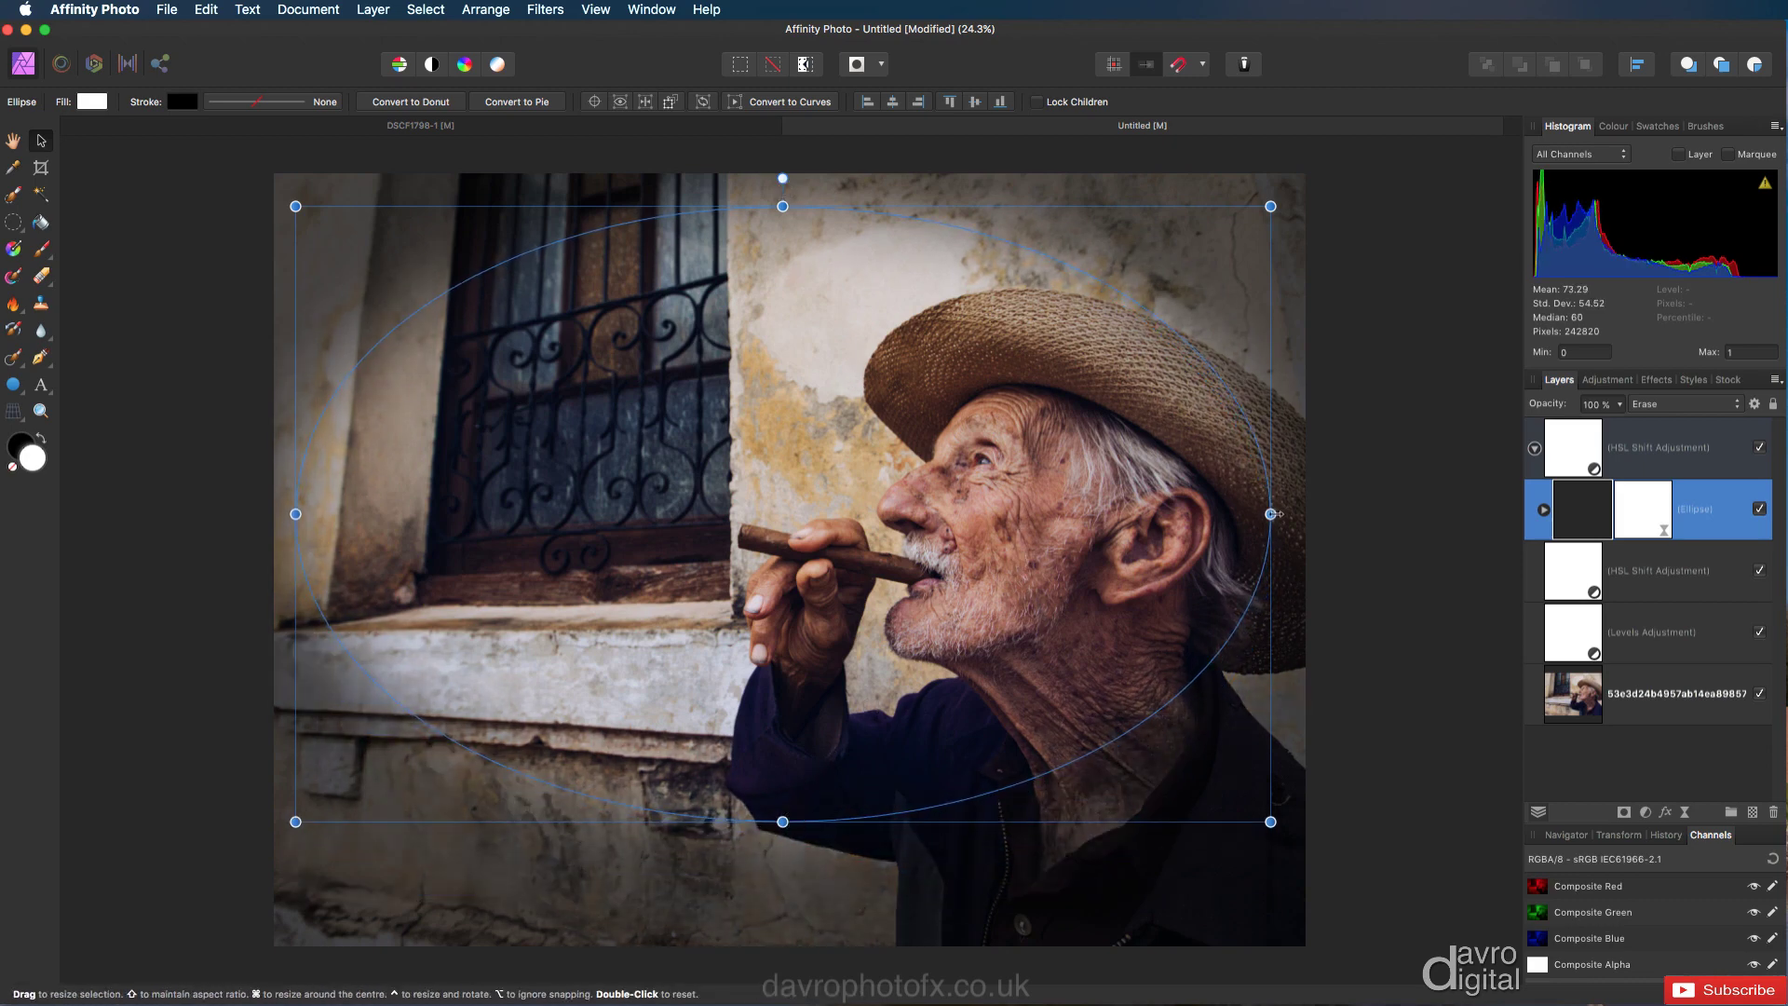
drag(1271, 513, 1063, 514)
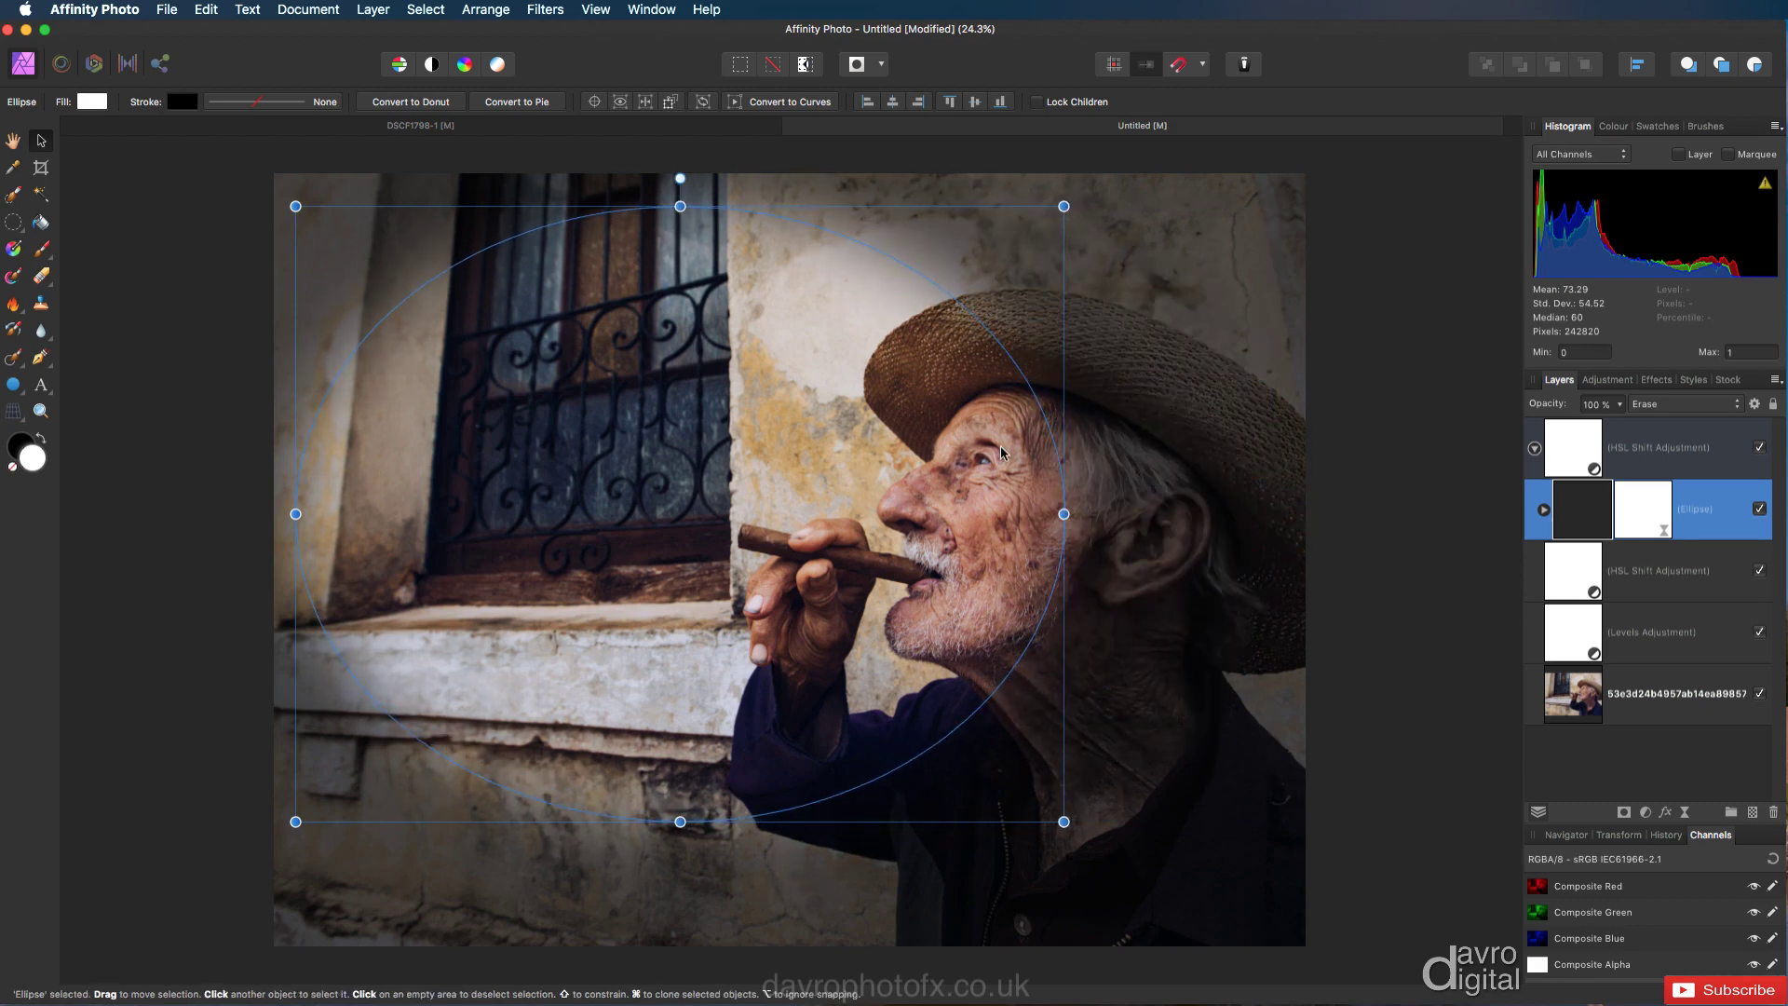
drag(625, 337, 832, 421)
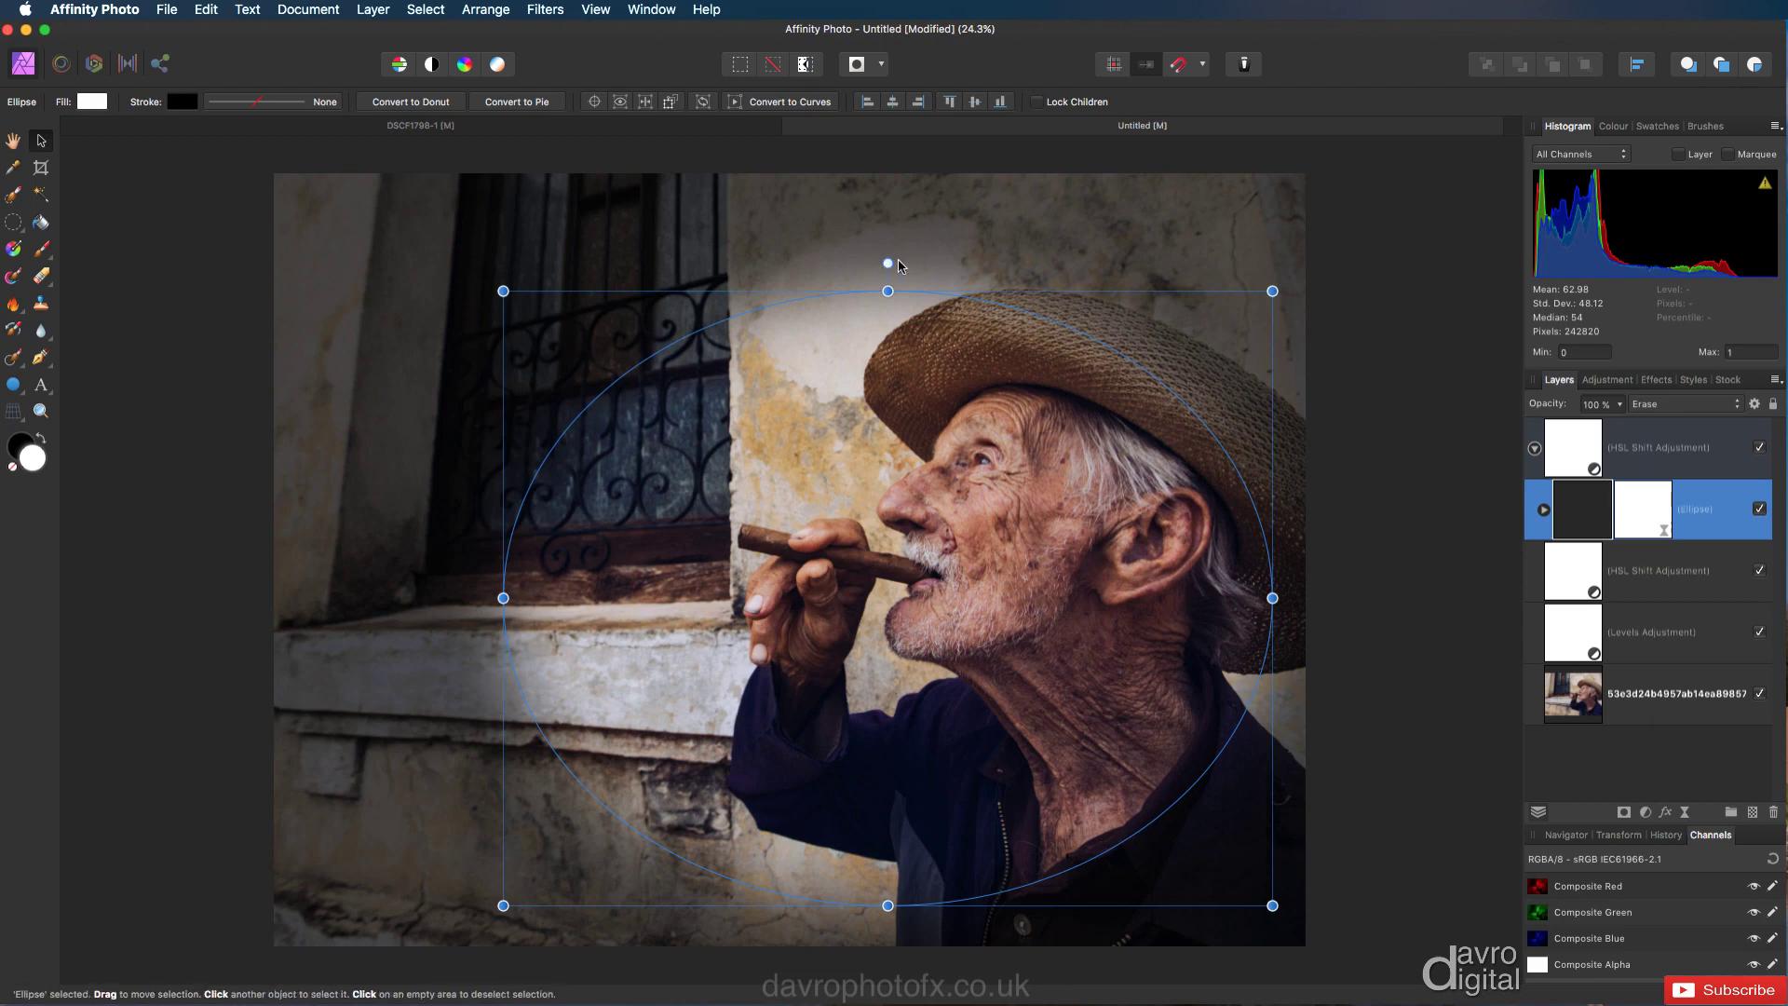
- Rotate the ellipse clockwise to follow the tilt of the man's head, and fine-tune its size and position around him
drag(889, 264, 1158, 430)
drag(954, 558, 1024, 534)
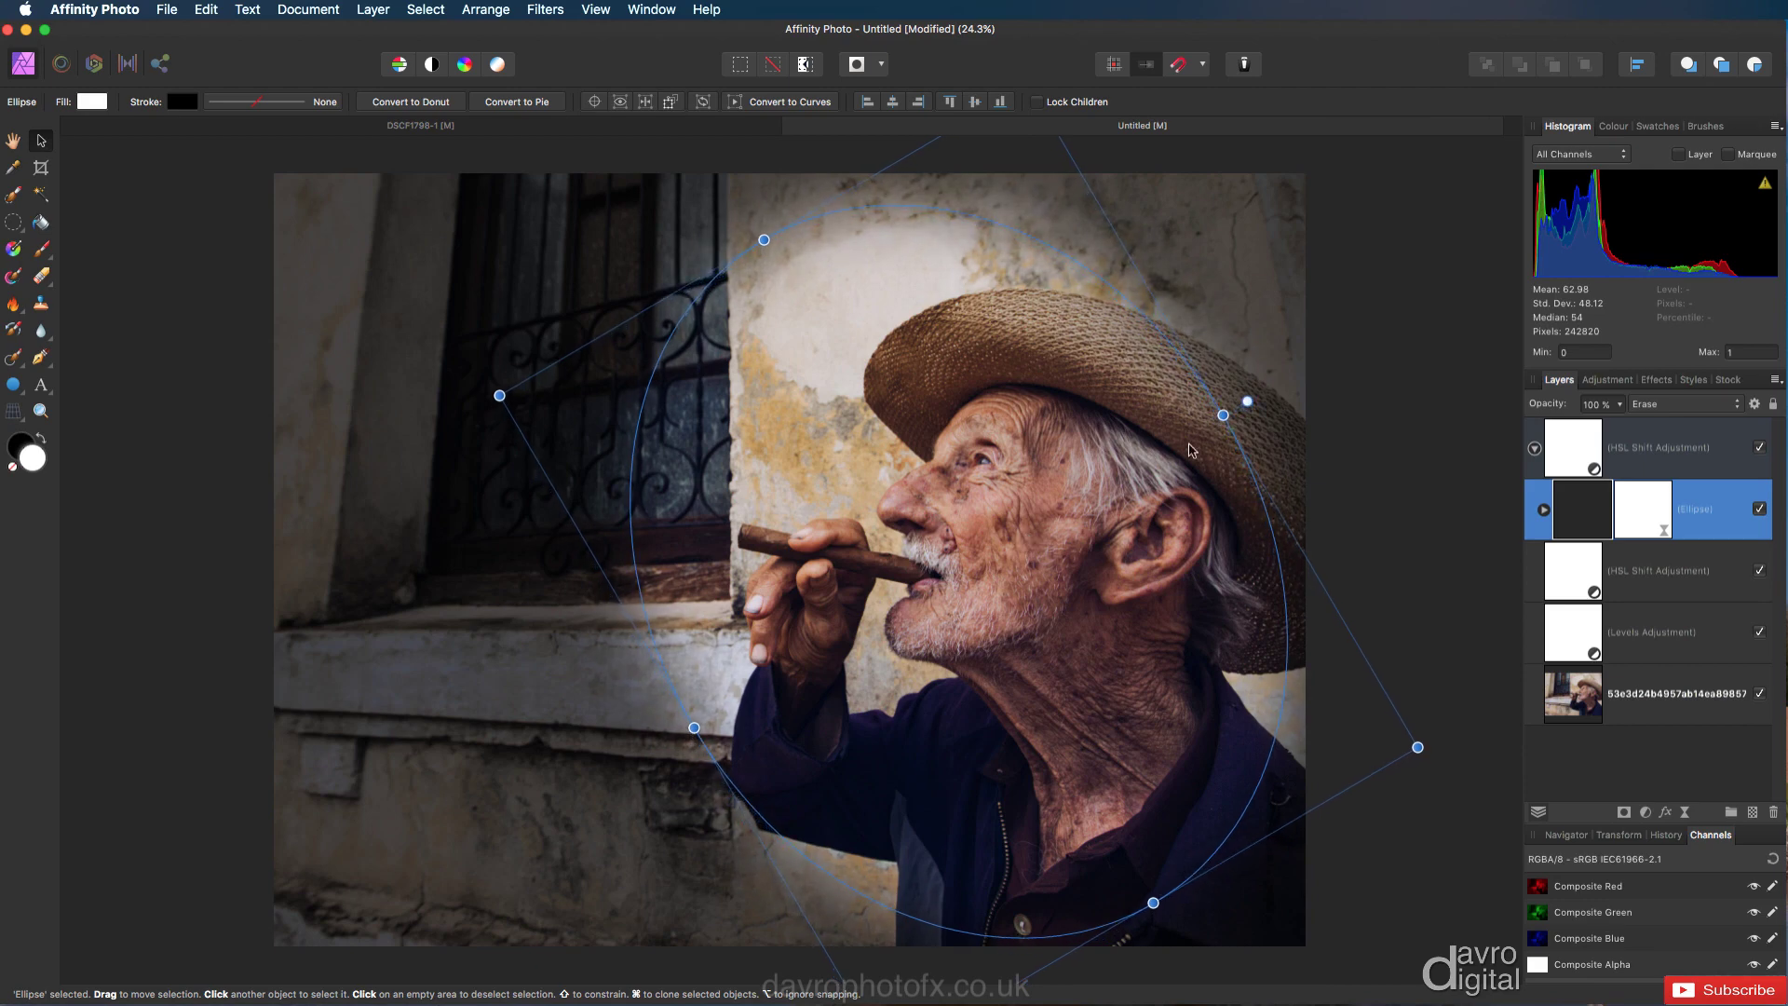
drag(1223, 414, 1238, 406)
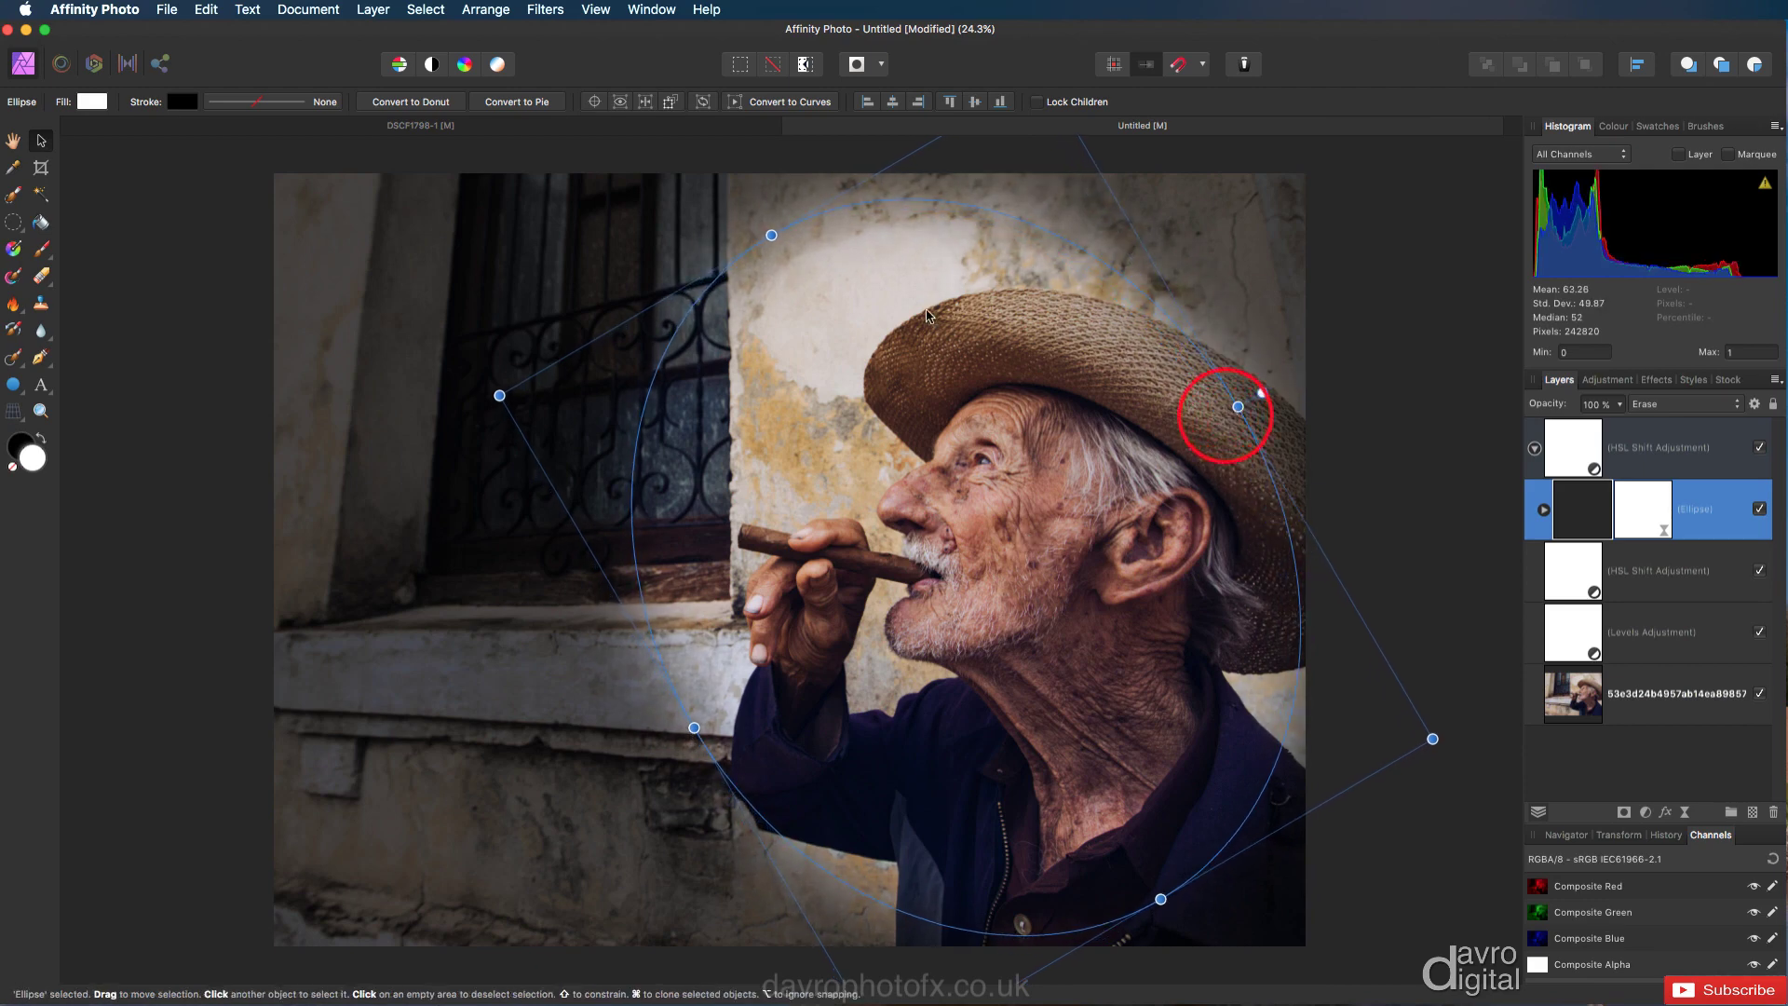
drag(772, 236, 788, 262)
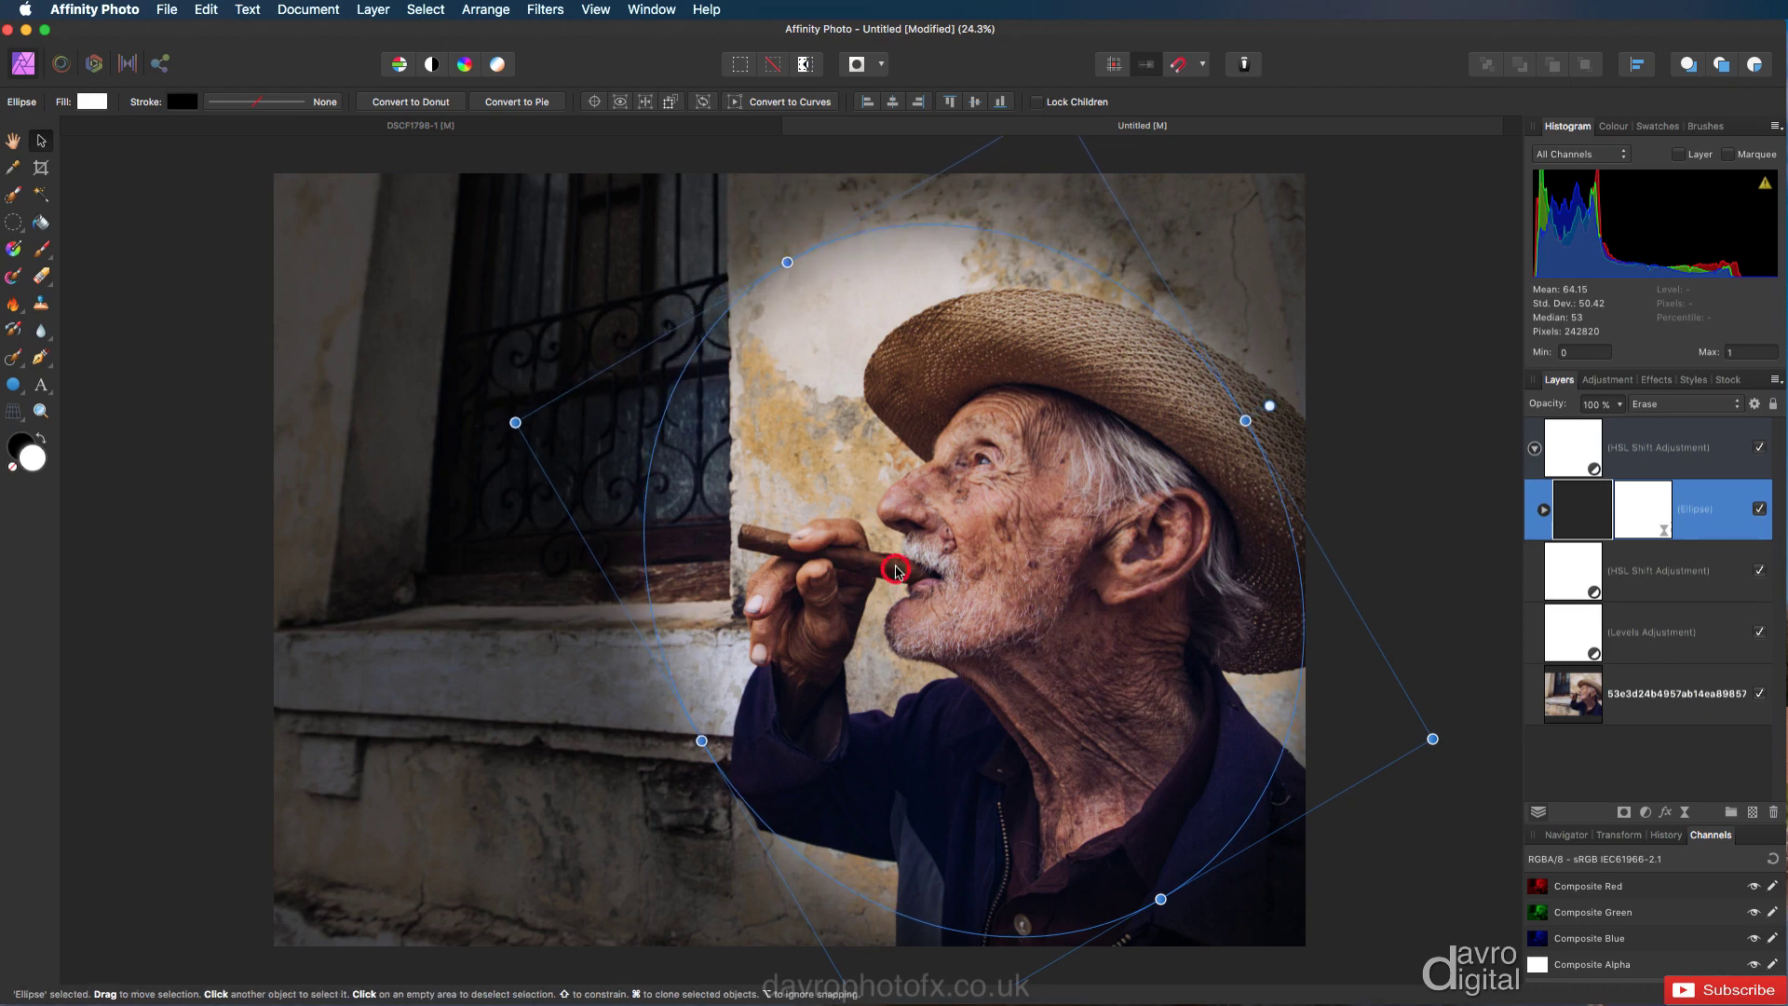
drag(896, 569, 892, 561)
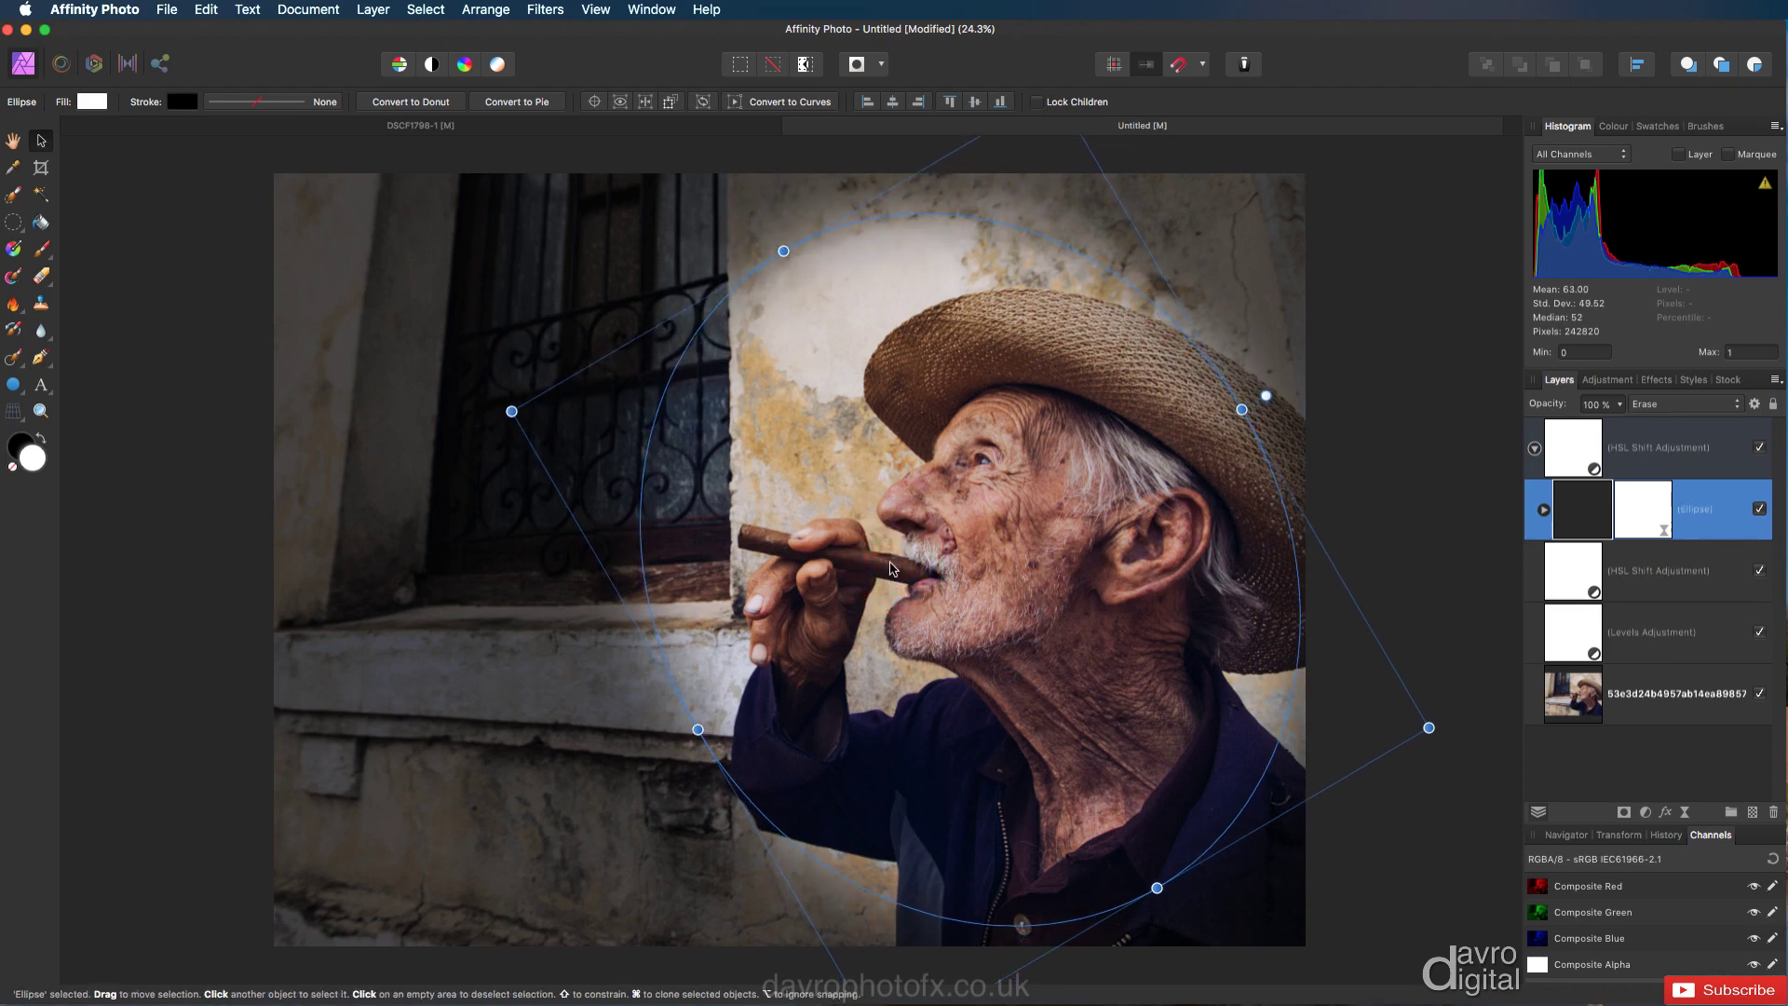
- Set the top HSL adjustment's luminosity shift to -28%, compare the photo with it hidden, and close its settings
click(1580, 452)
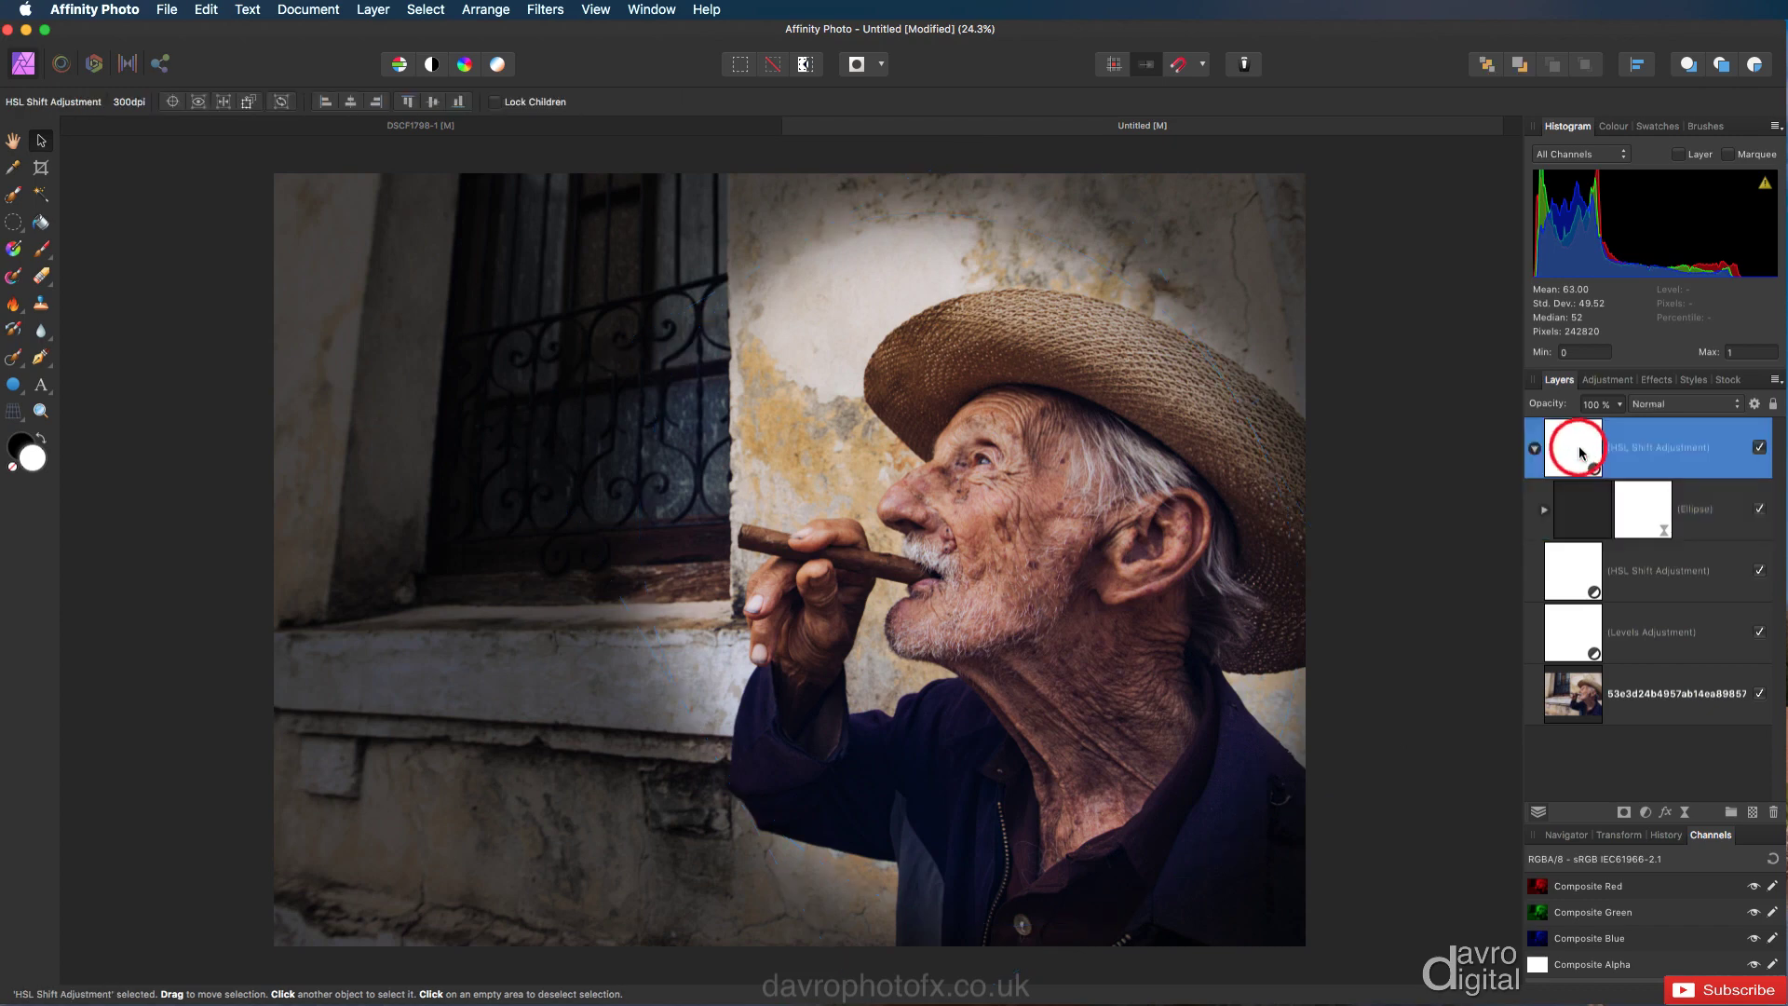
double_click(1578, 444)
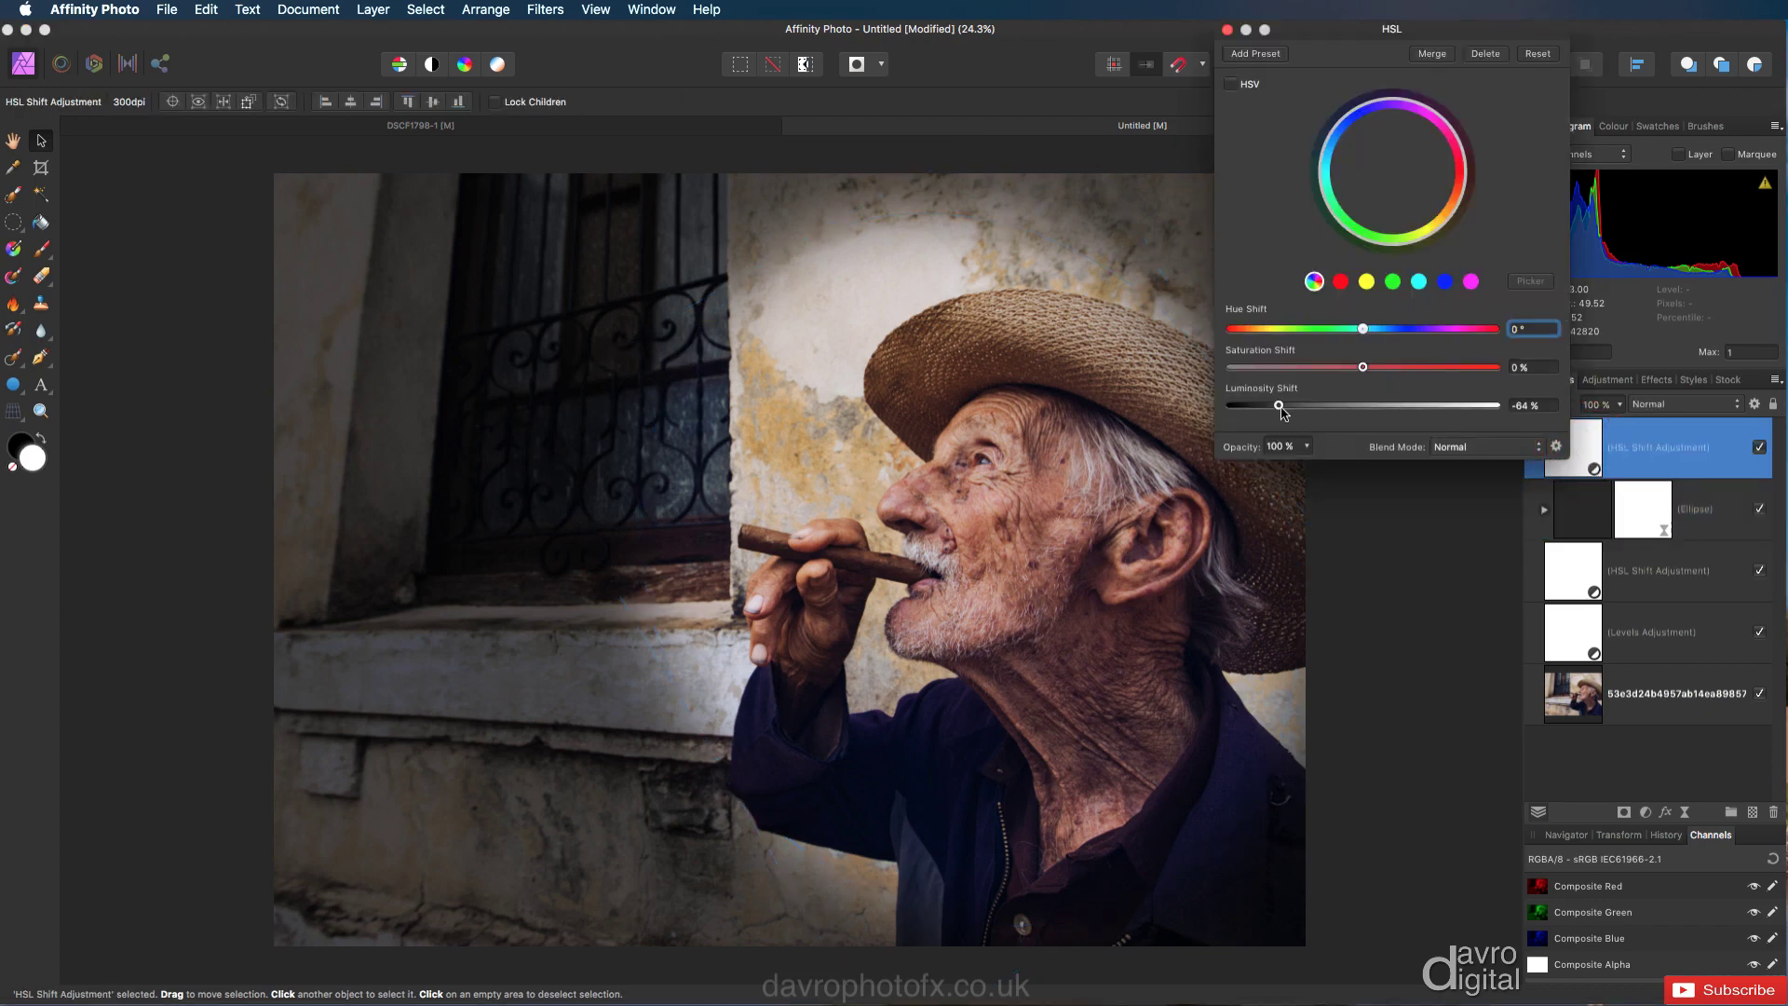
drag(1286, 411, 1330, 422)
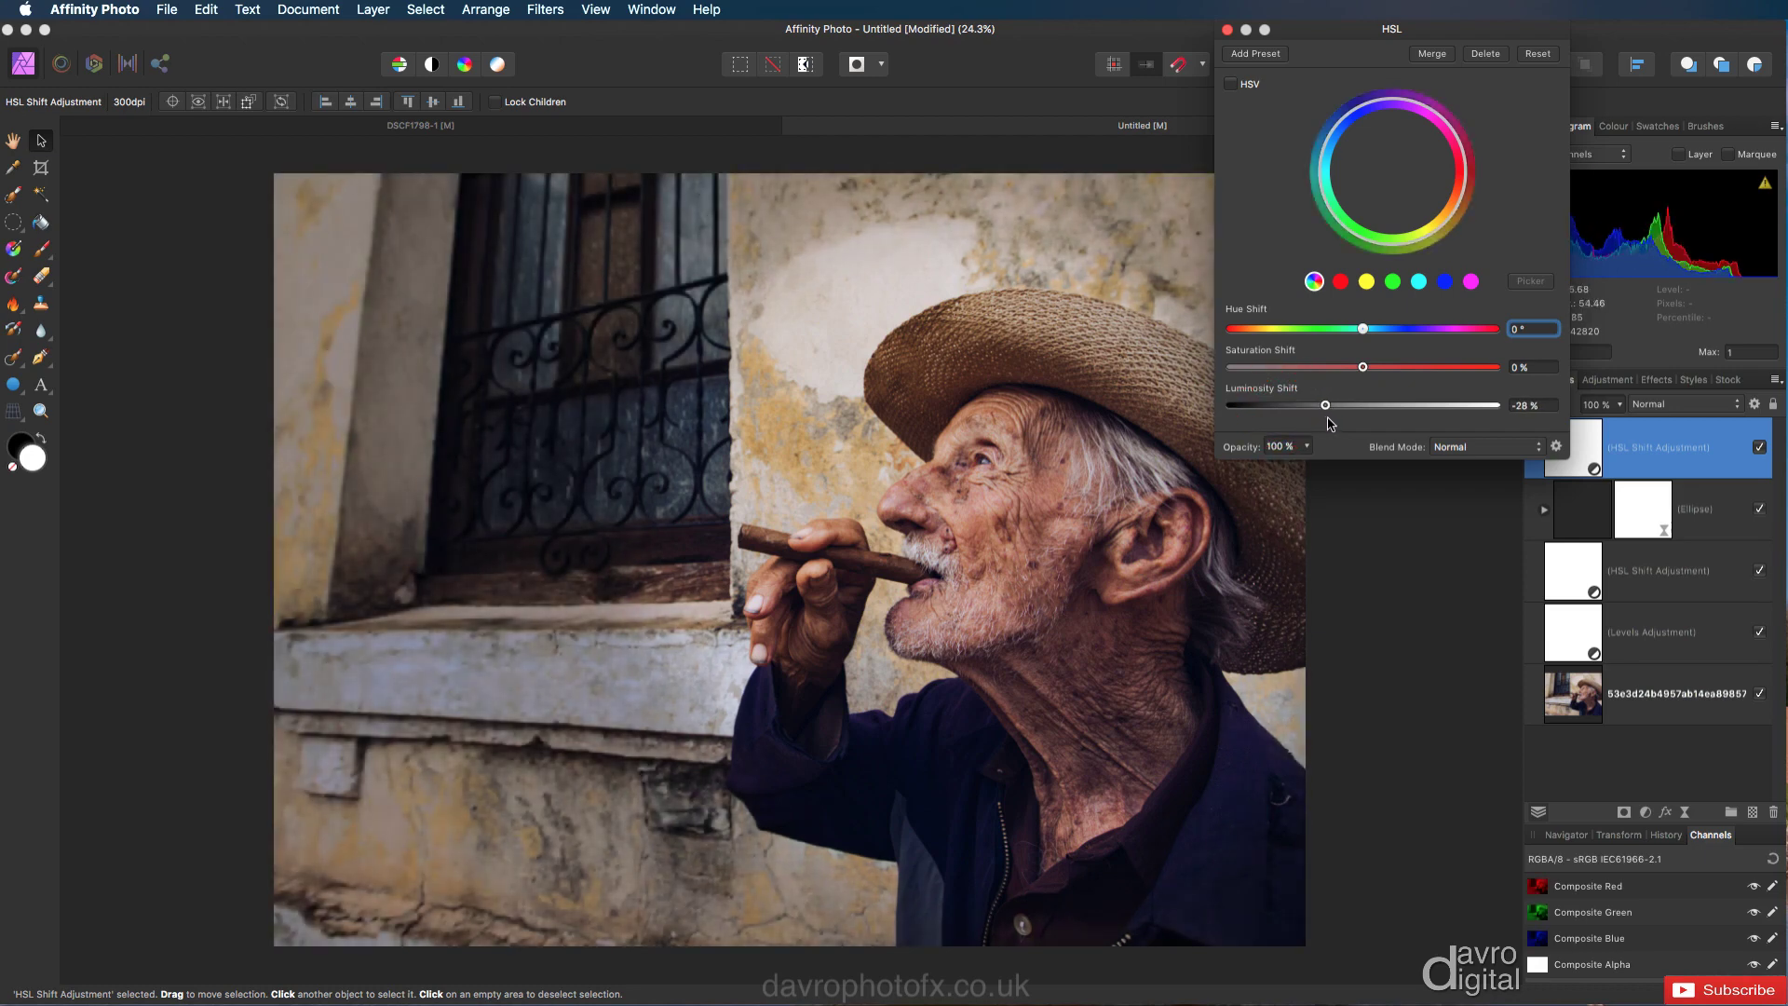
click(1760, 447)
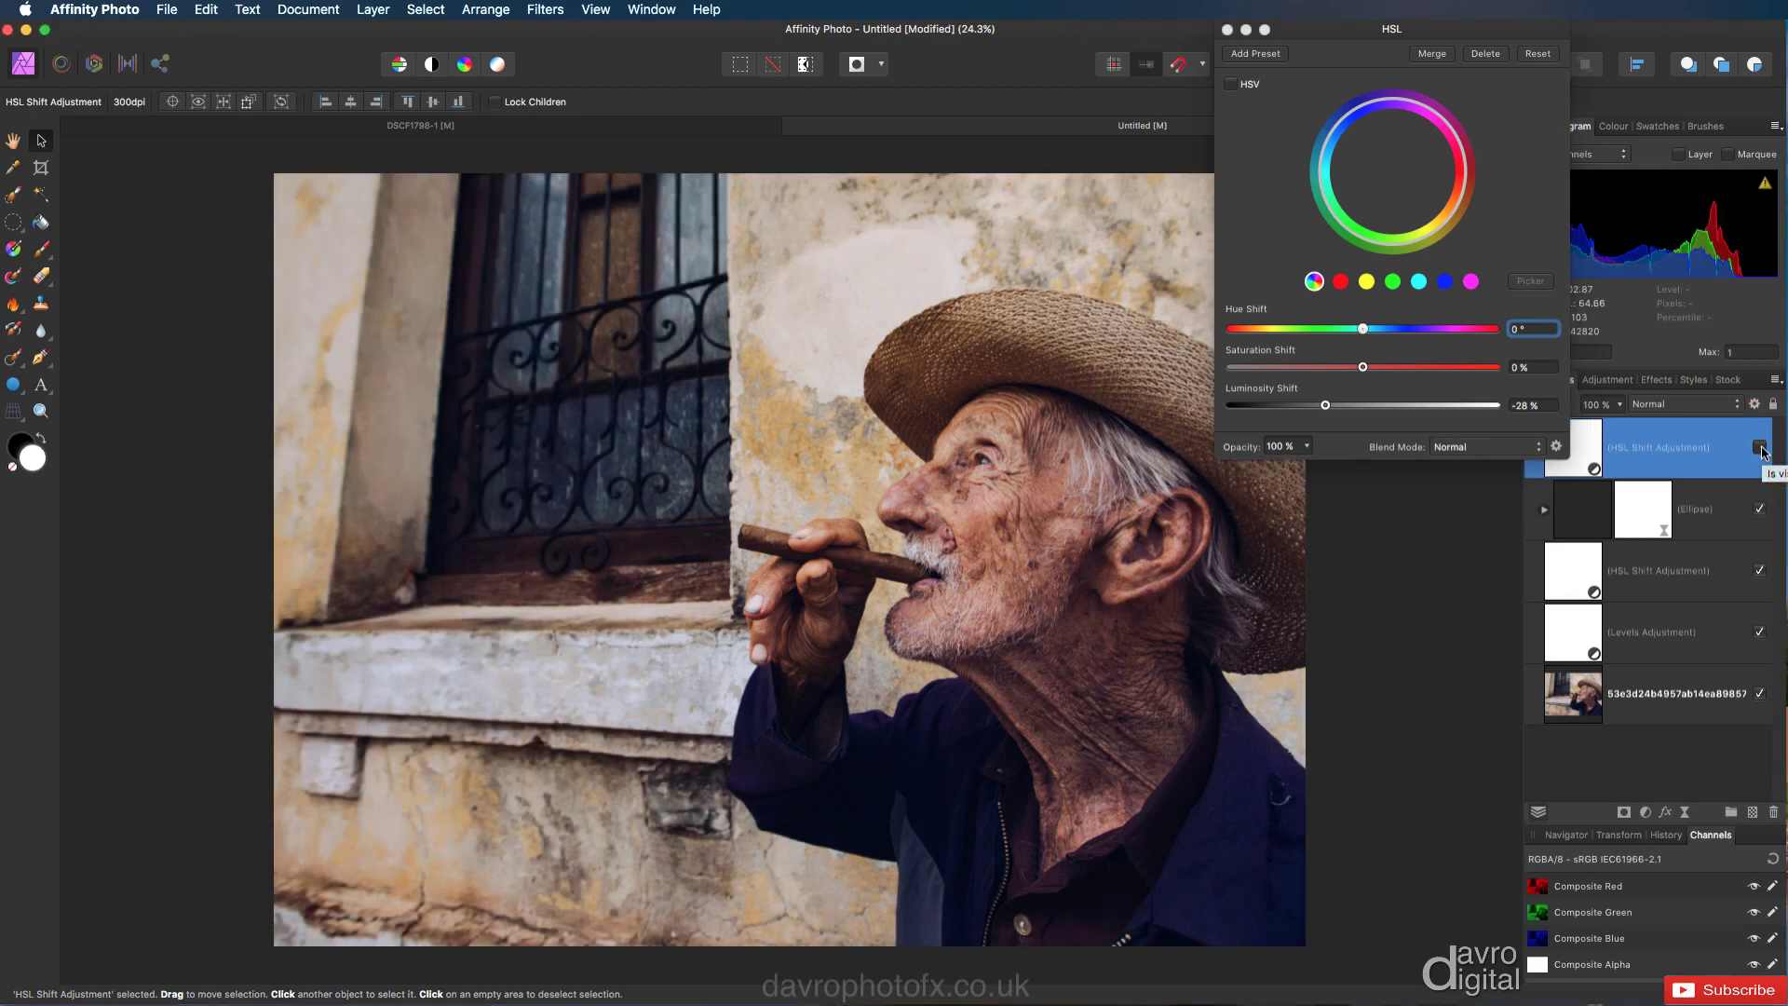
click(1760, 449)
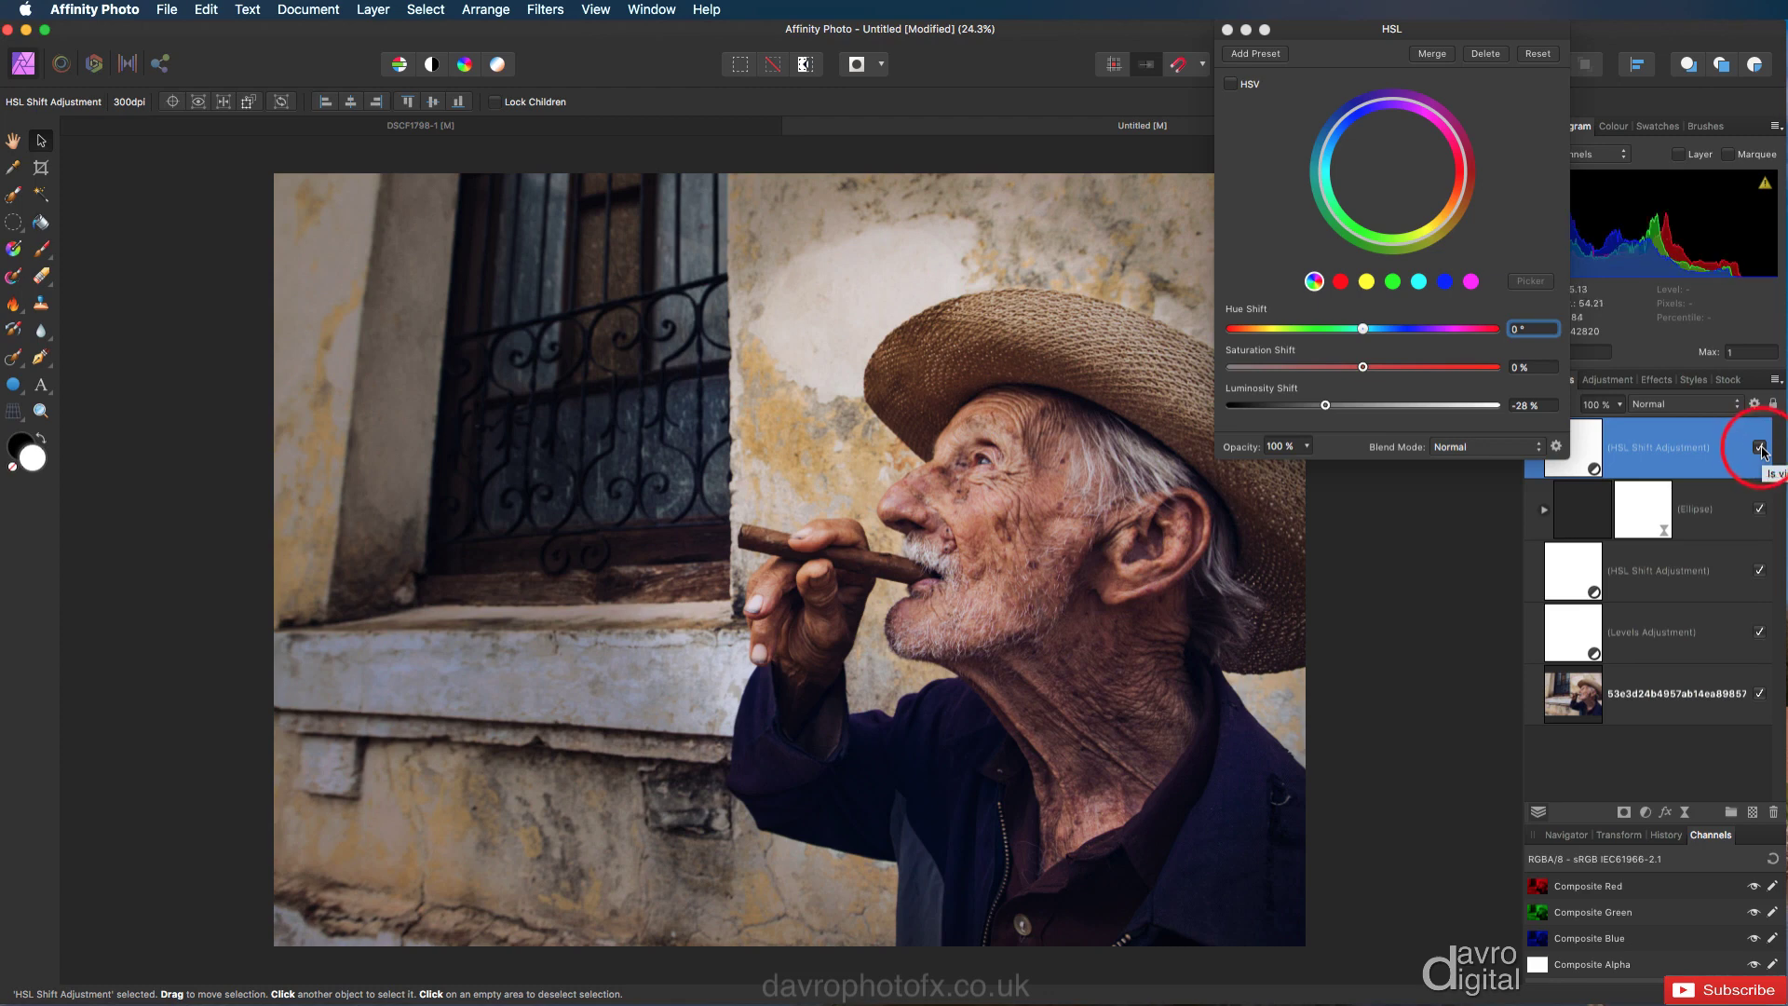
click(1226, 31)
- Reduce the top HSL adjustment's opacity to 87%, collapse its layer, and compare the photo with and without it
click(1619, 406)
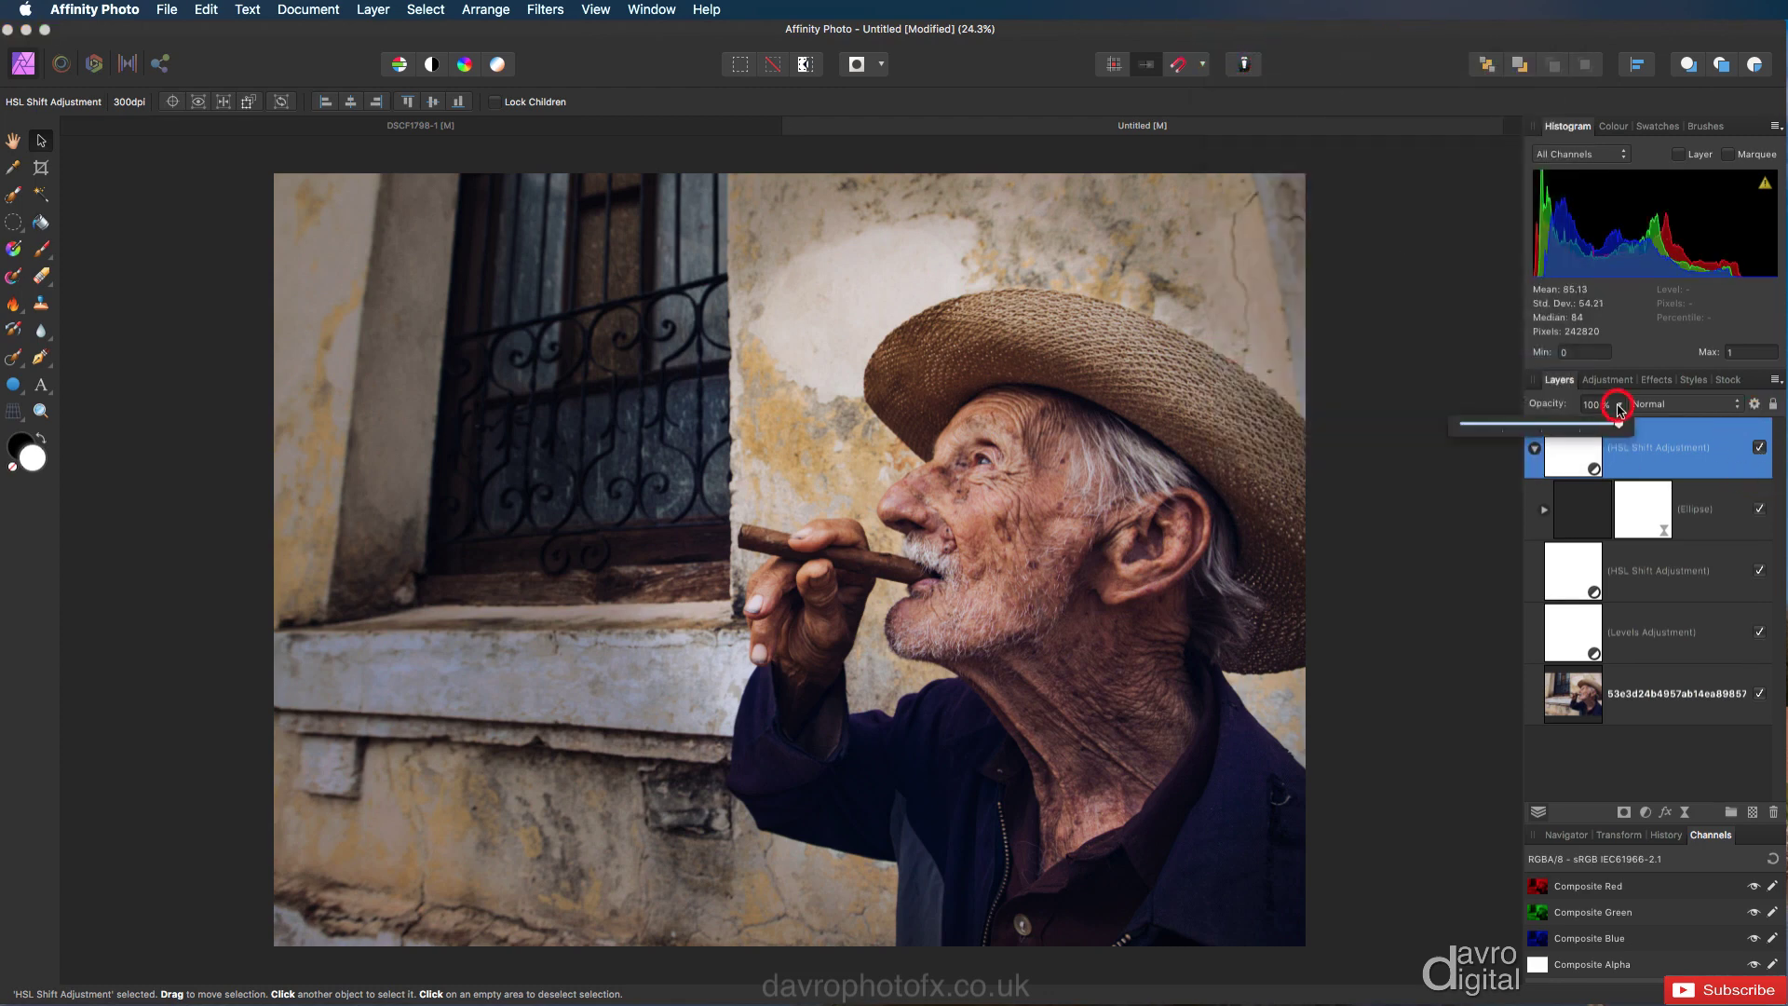
drag(1618, 424, 1607, 425)
click(1557, 403)
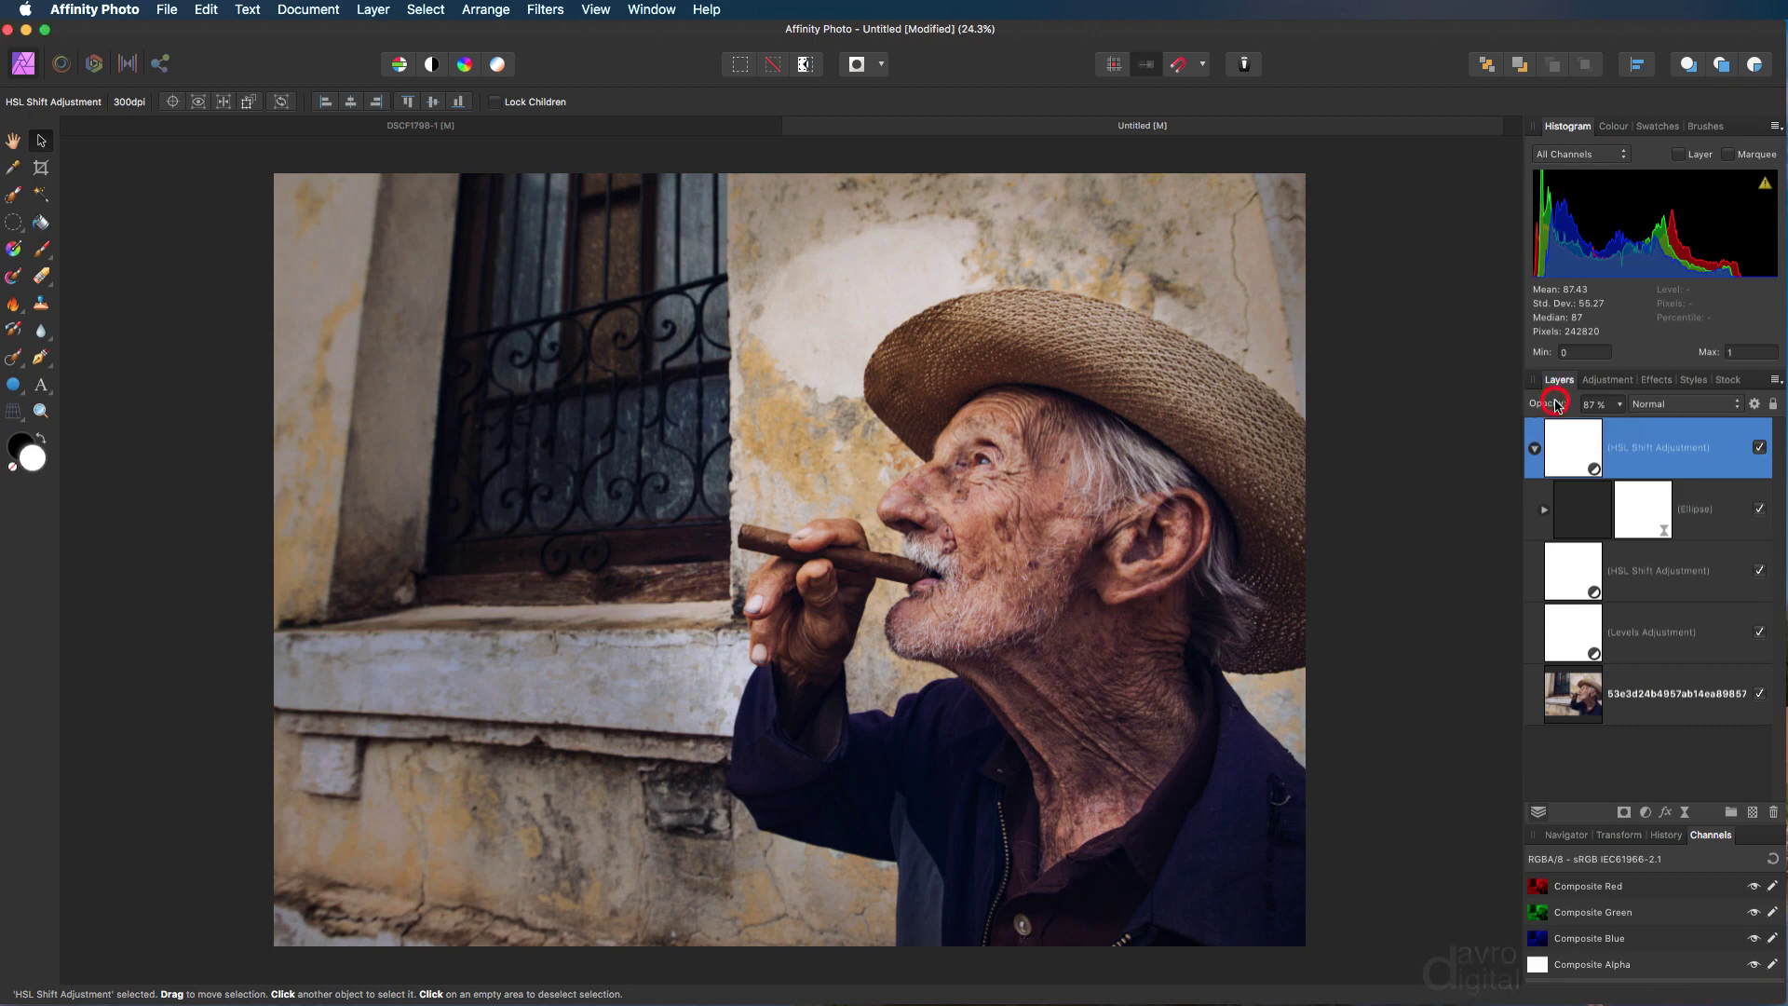
click(1533, 449)
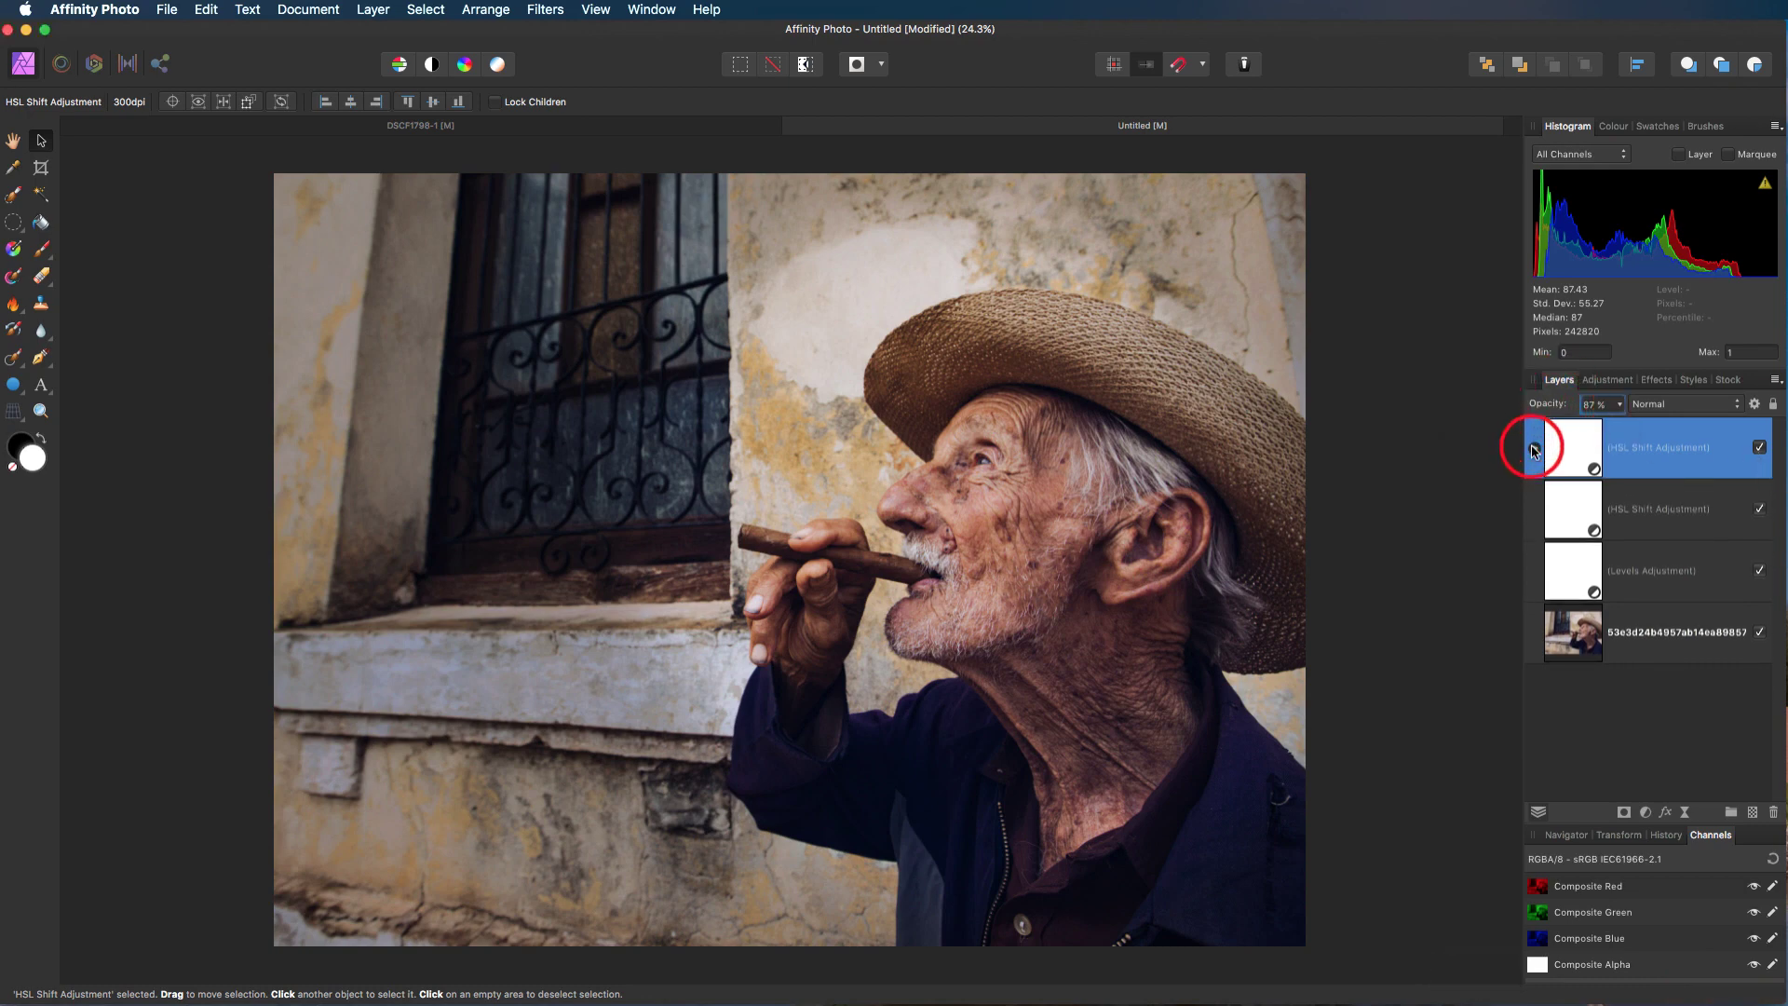
click(1760, 448)
click(1760, 449)
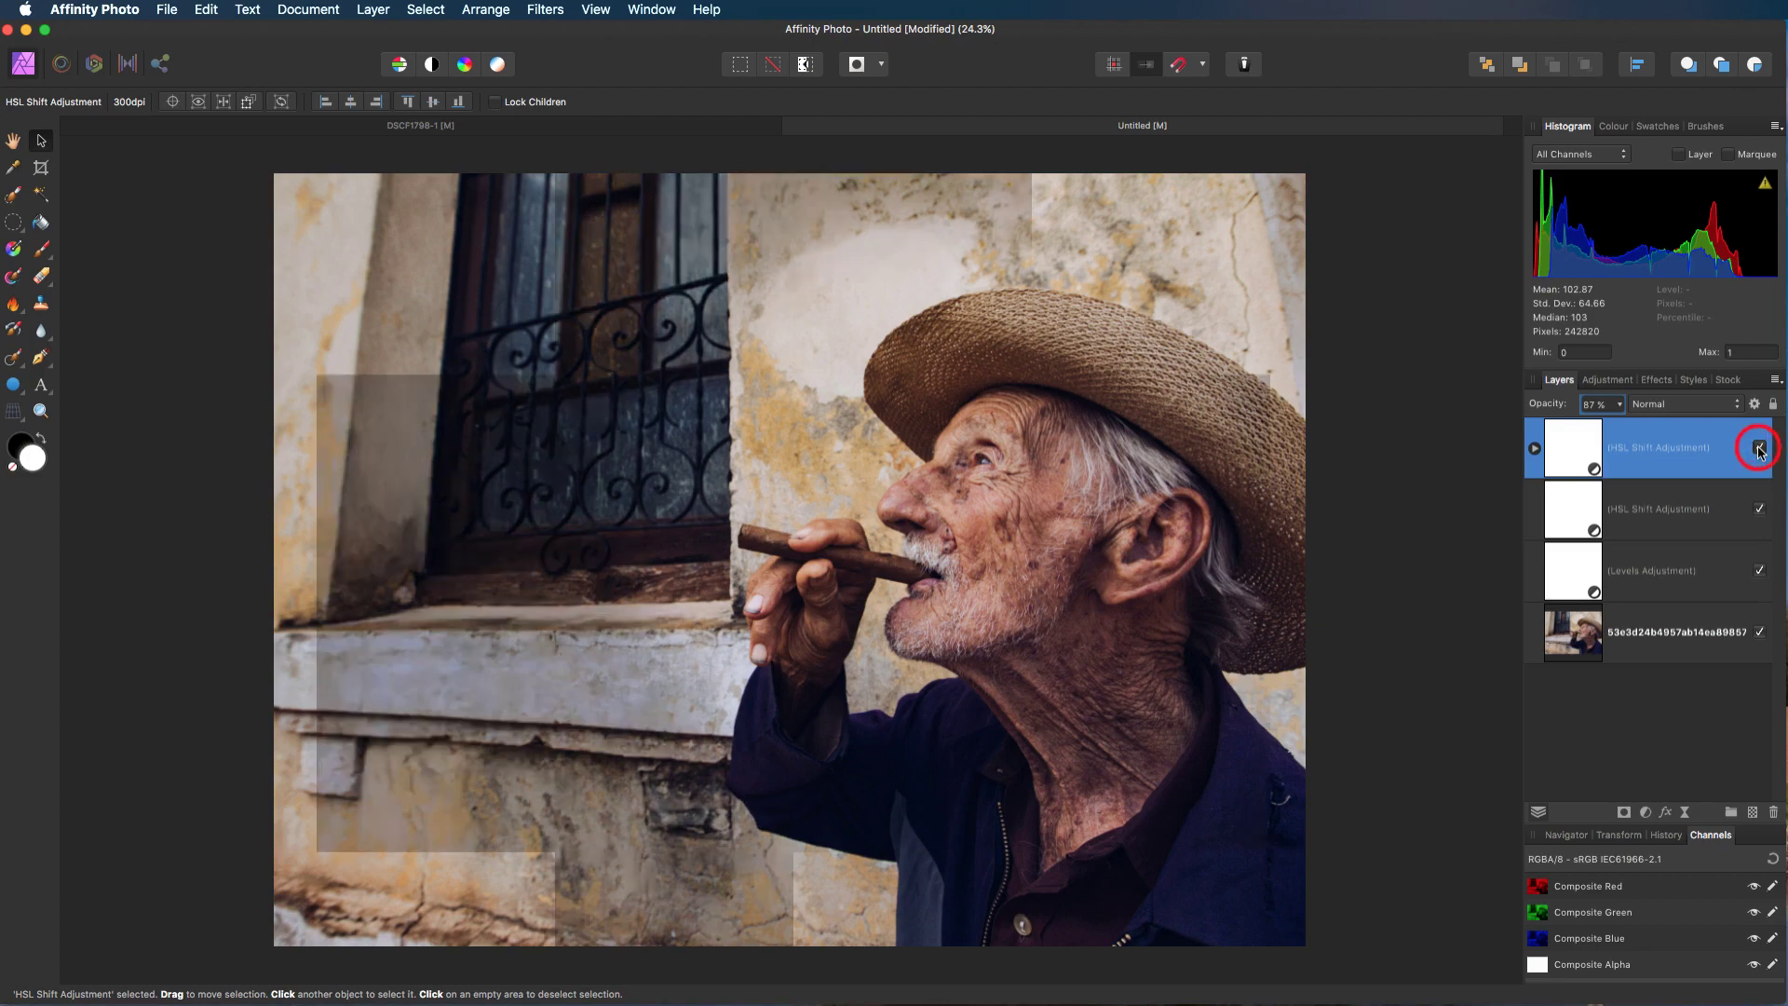